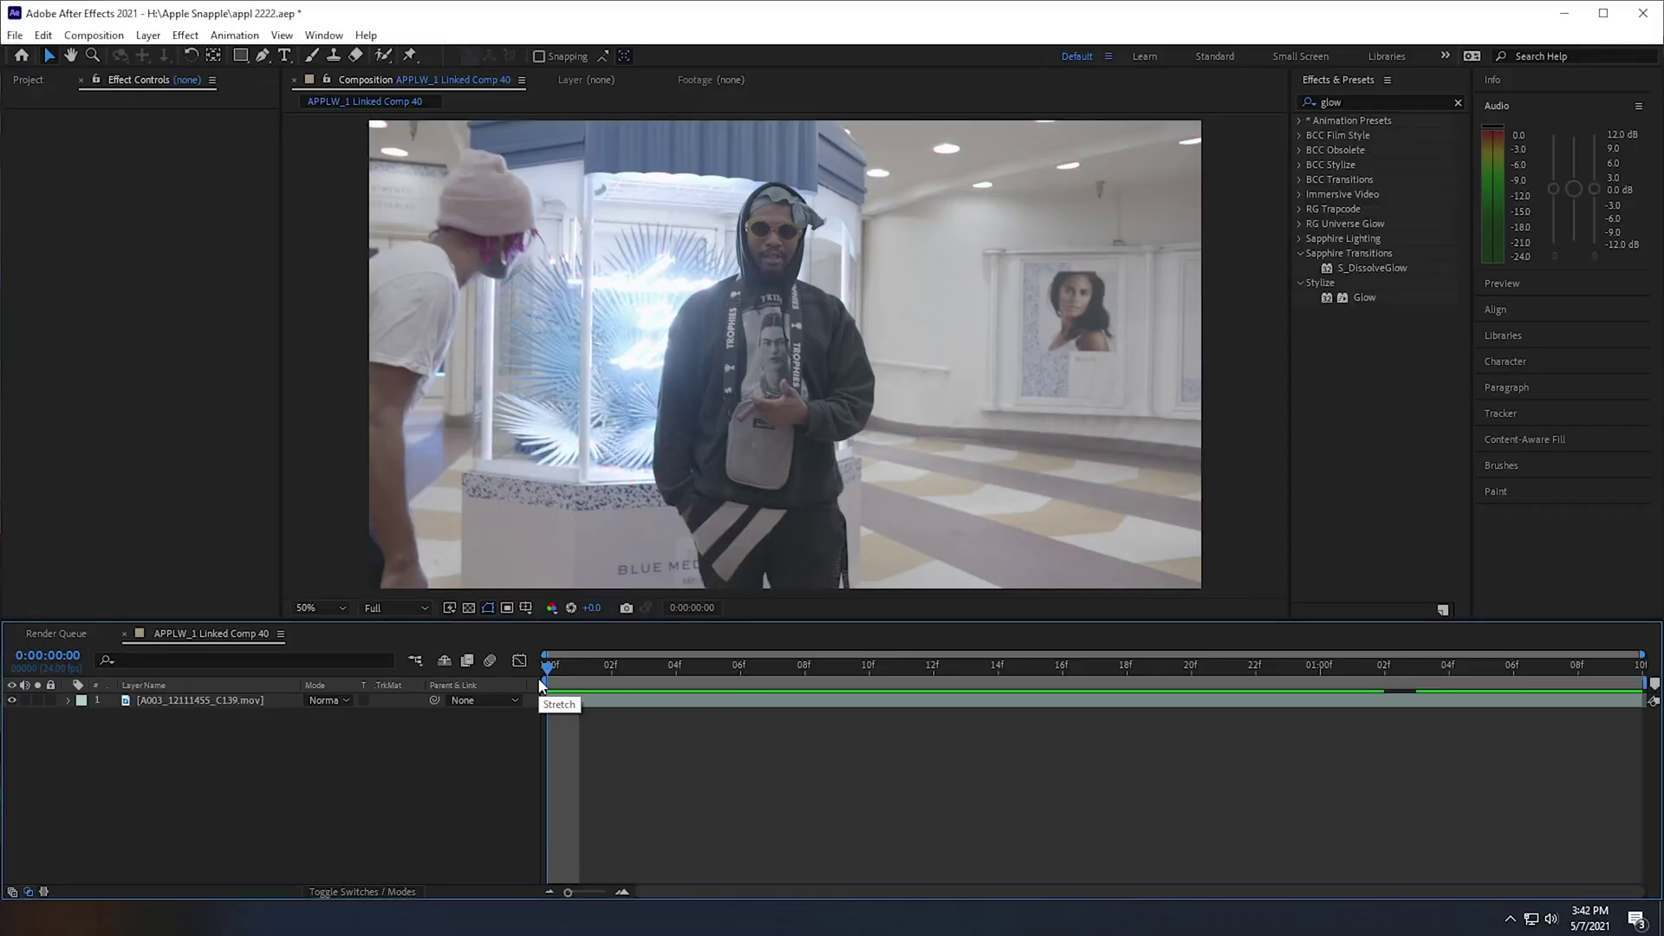
- Apply the Stylize Glow effect to the A003_12111455_C139.mov layer
{"action": "left_click", "coordinate": [221, 702]}
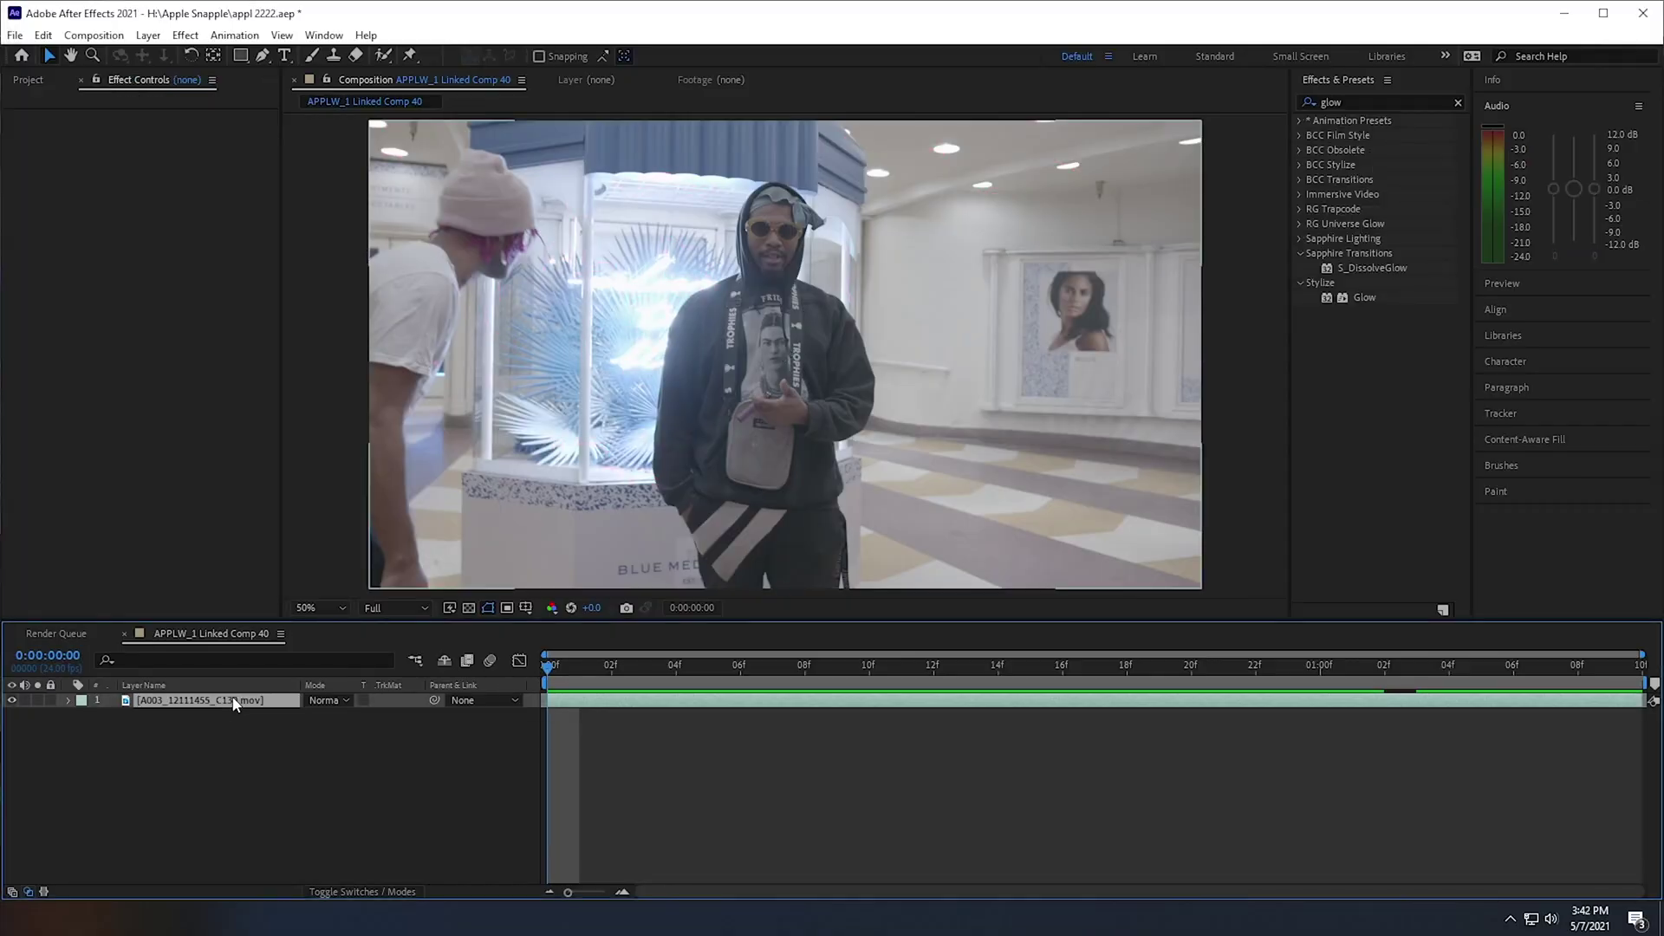
{"action": "left_click", "coordinate": [1340, 105]}
{"action": "left_click_drag", "start_coordinate": [1409, 102], "coordinate": [1223, 97]}
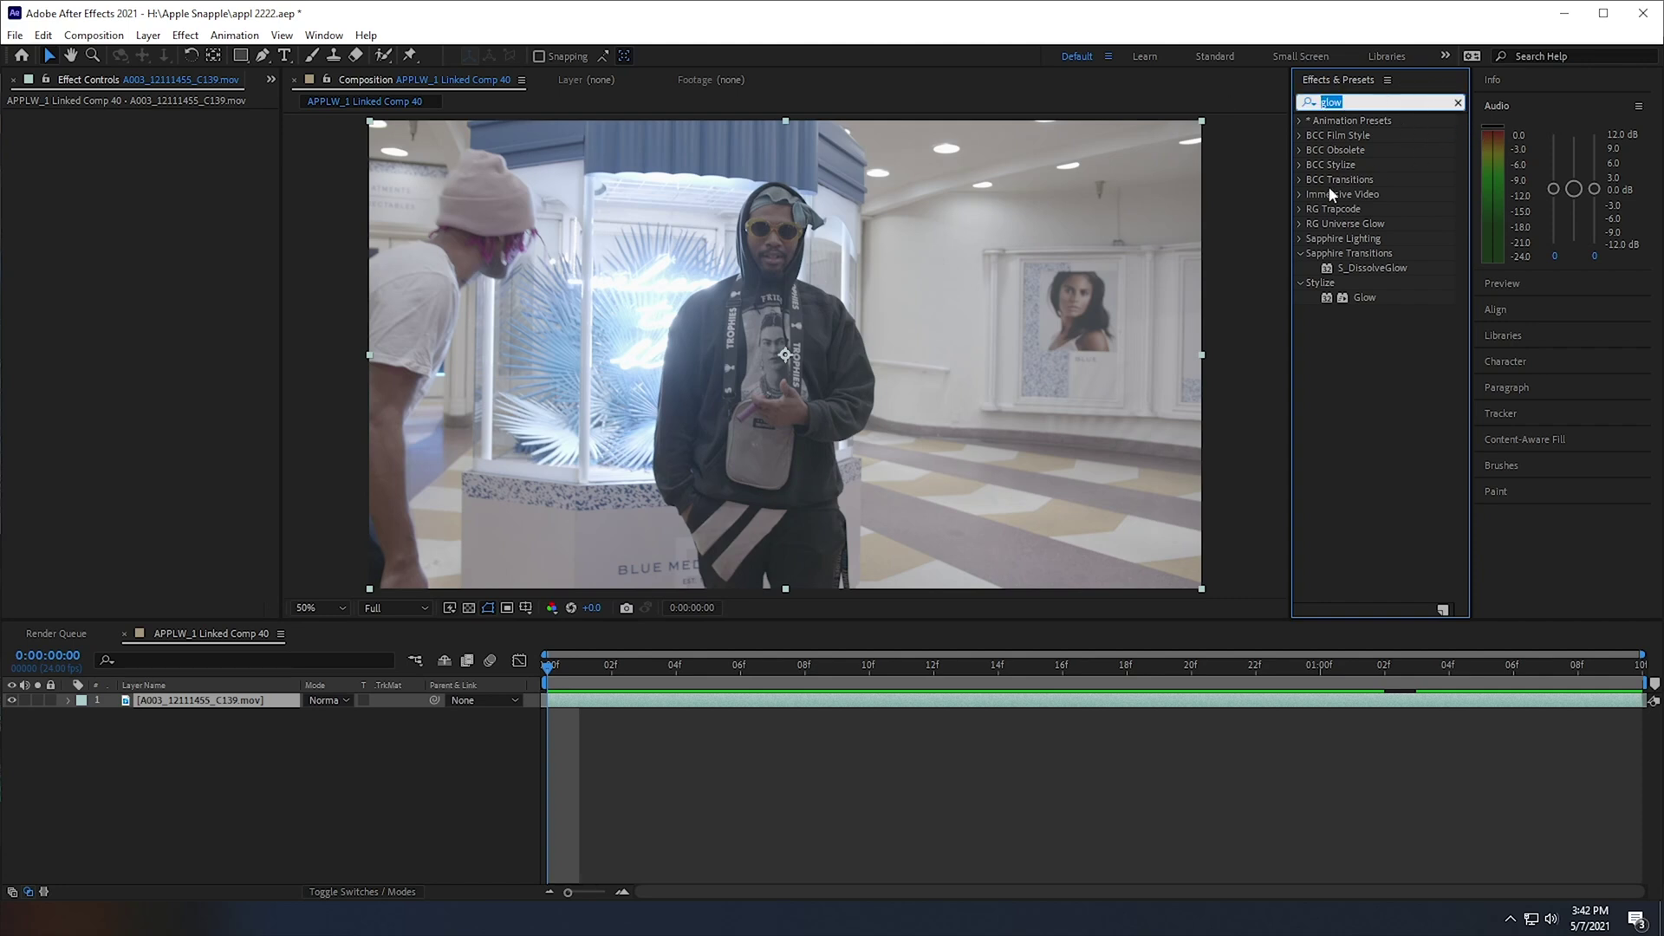
{"action": "left_click", "coordinate": [1300, 253]}
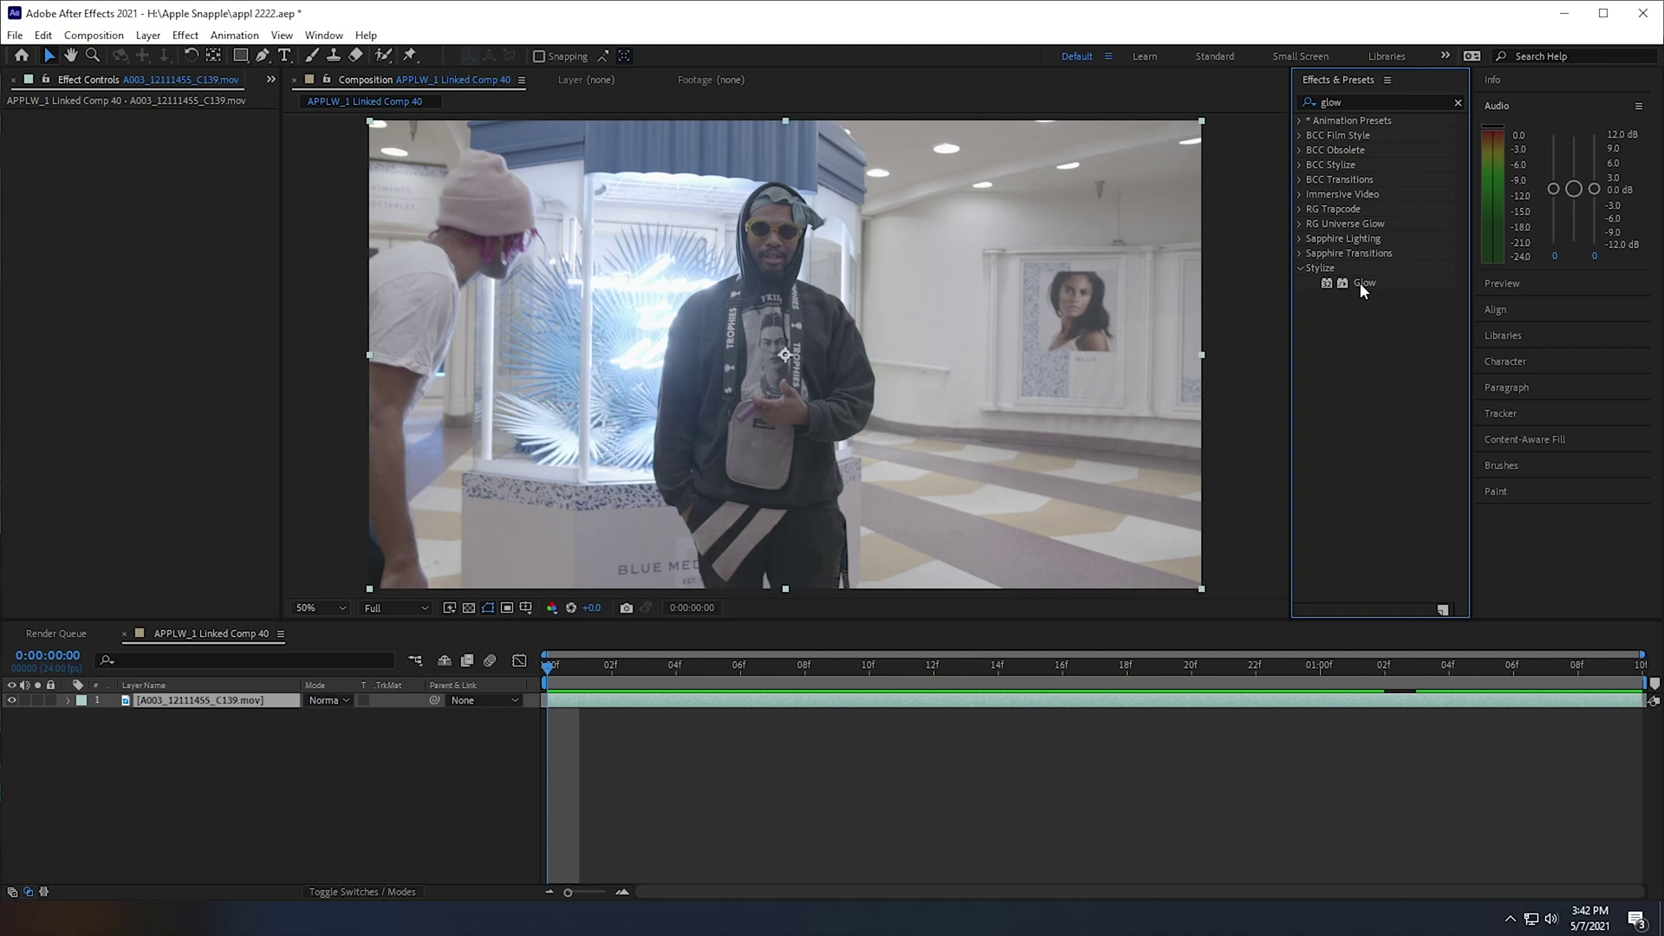
{"action": "left_click_drag", "start_coordinate": [1362, 282], "coordinate": [698, 693]}
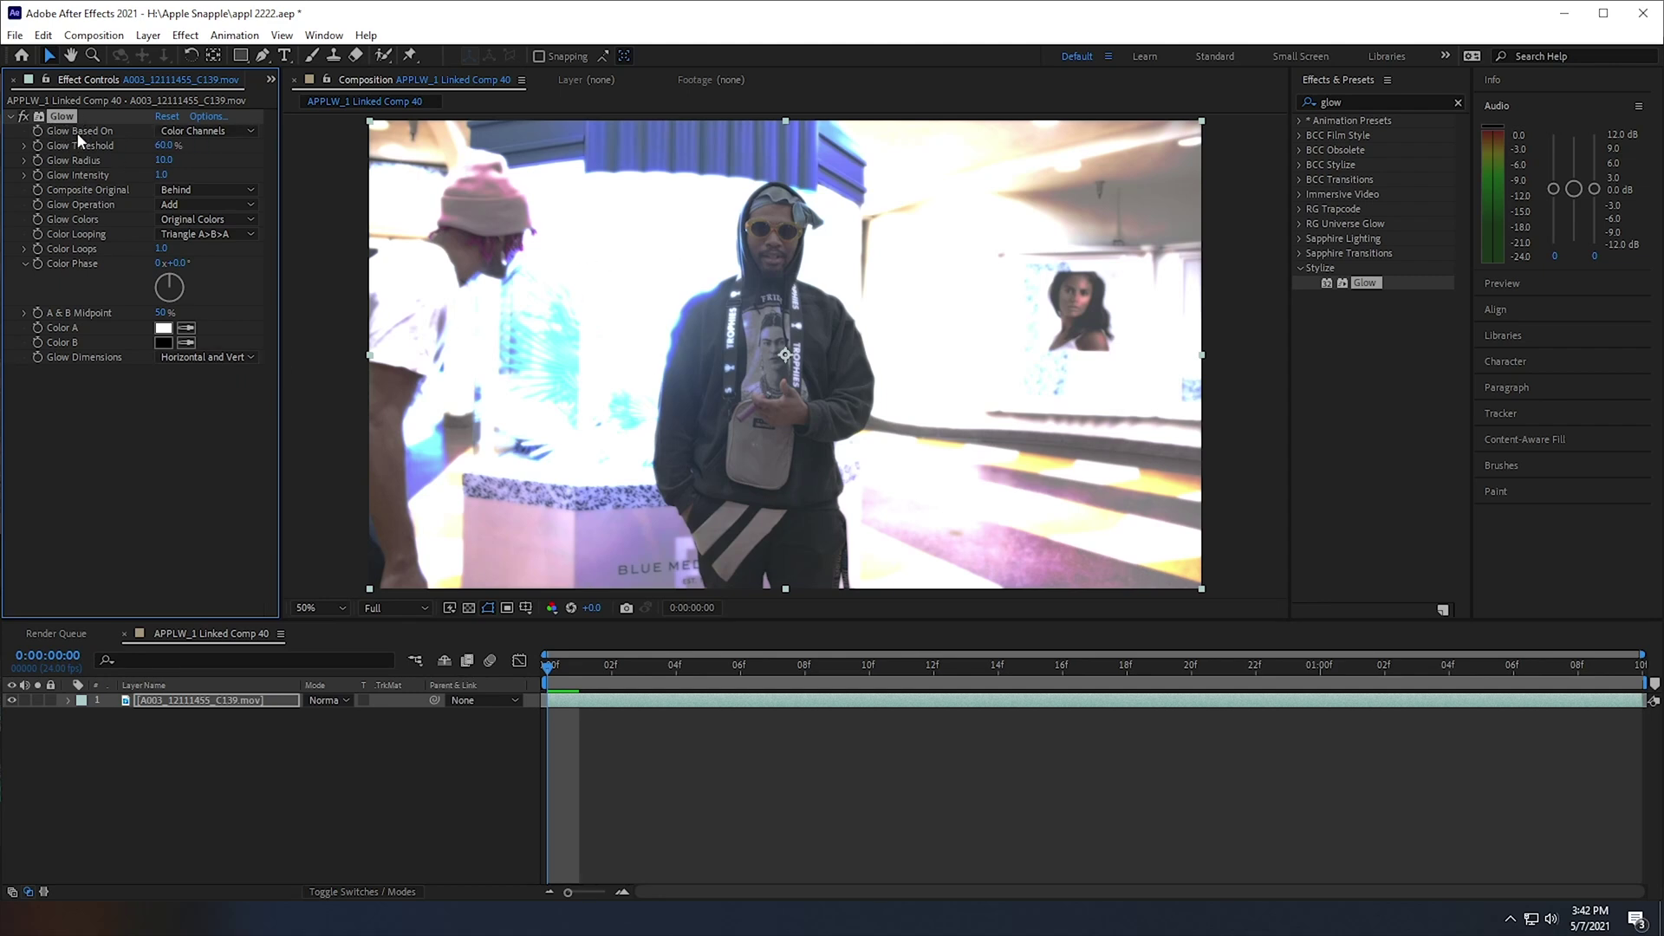
- Set the Glow Threshold to 80%, Glow Colors to A & B Colors and the A & B Midpoint to 100%
{"action": "left_click_drag", "start_coordinate": [165, 148], "coordinate": [242, 263]}
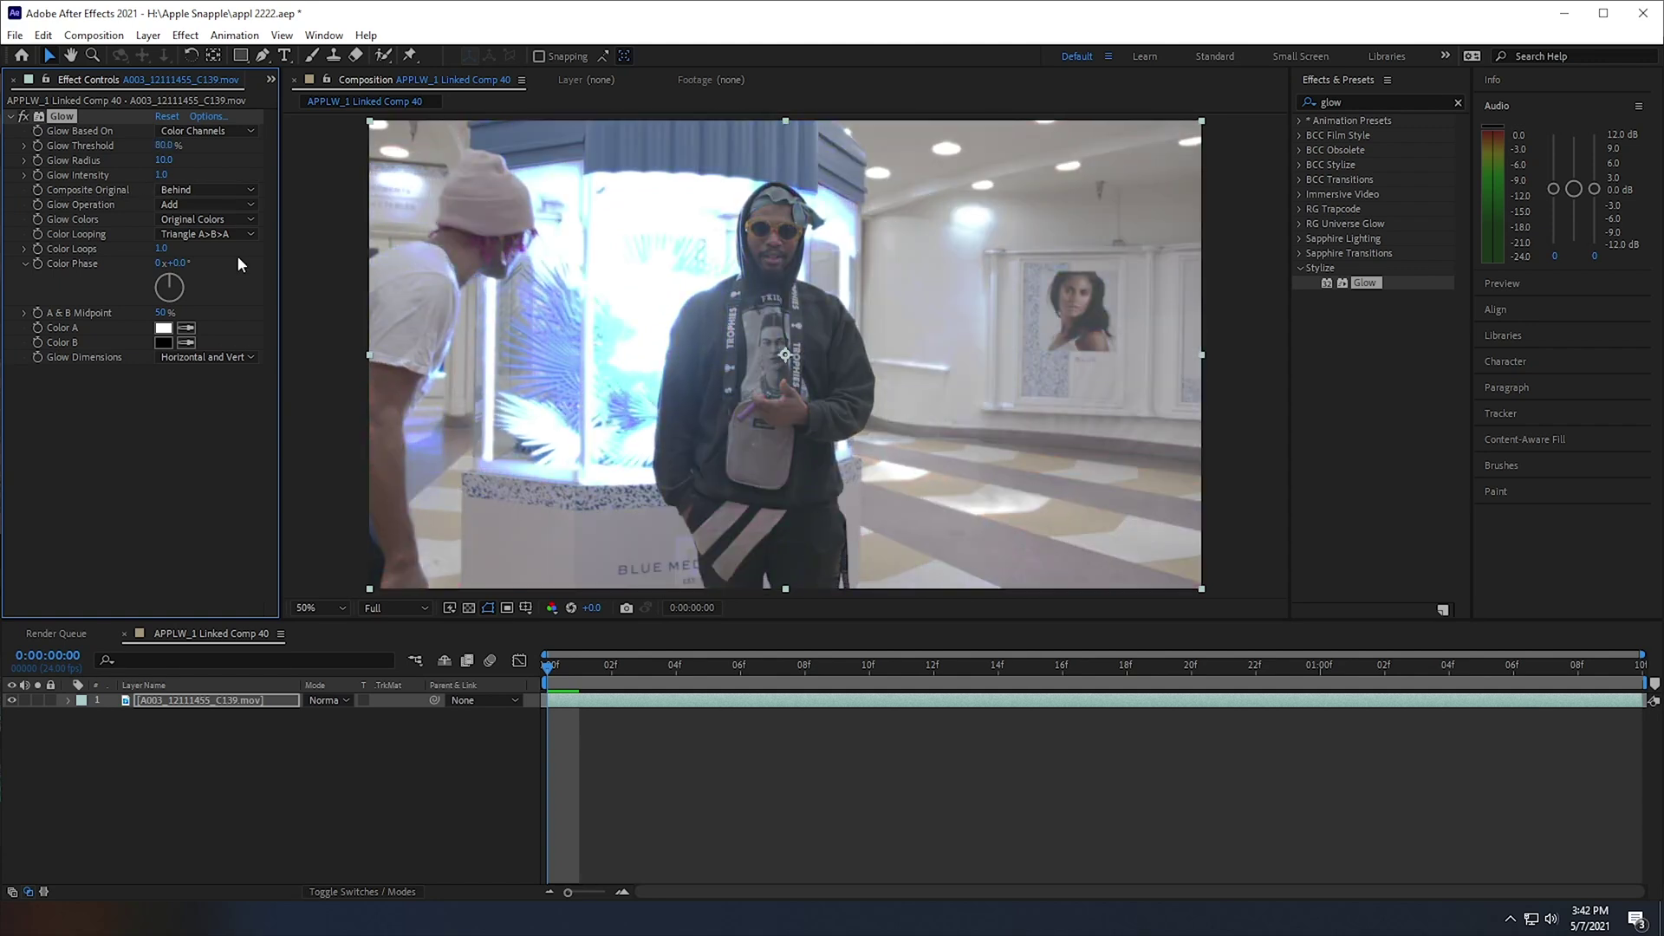
{"action": "left_click", "coordinate": [191, 220]}
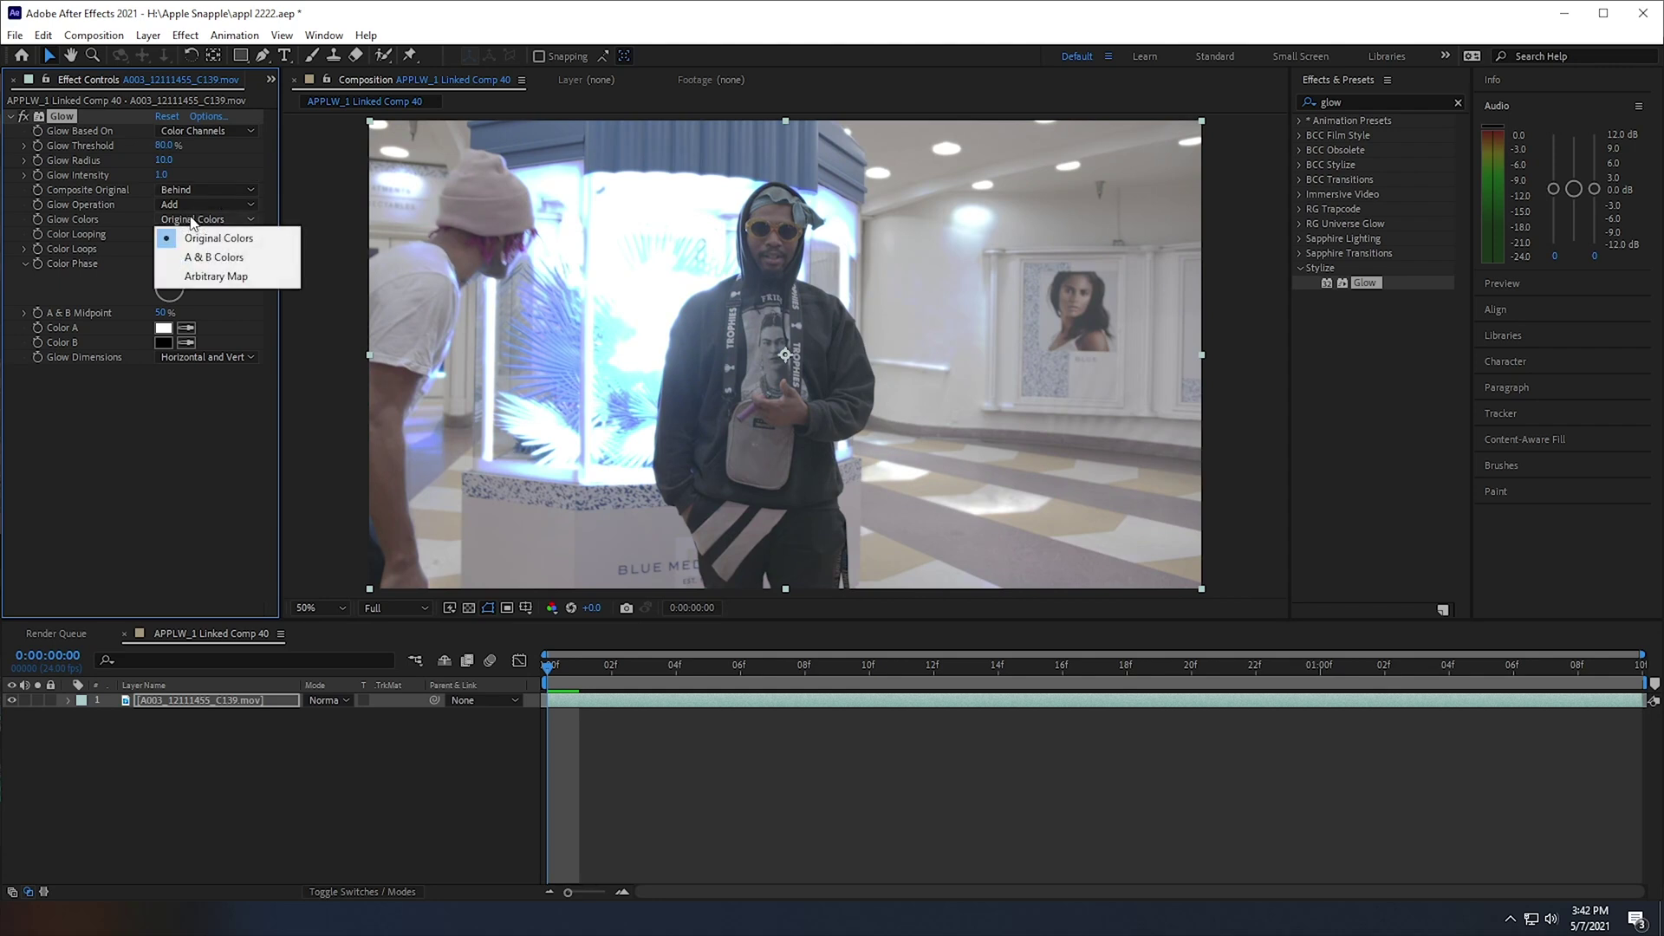
{"action": "left_click", "coordinate": [201, 257]}
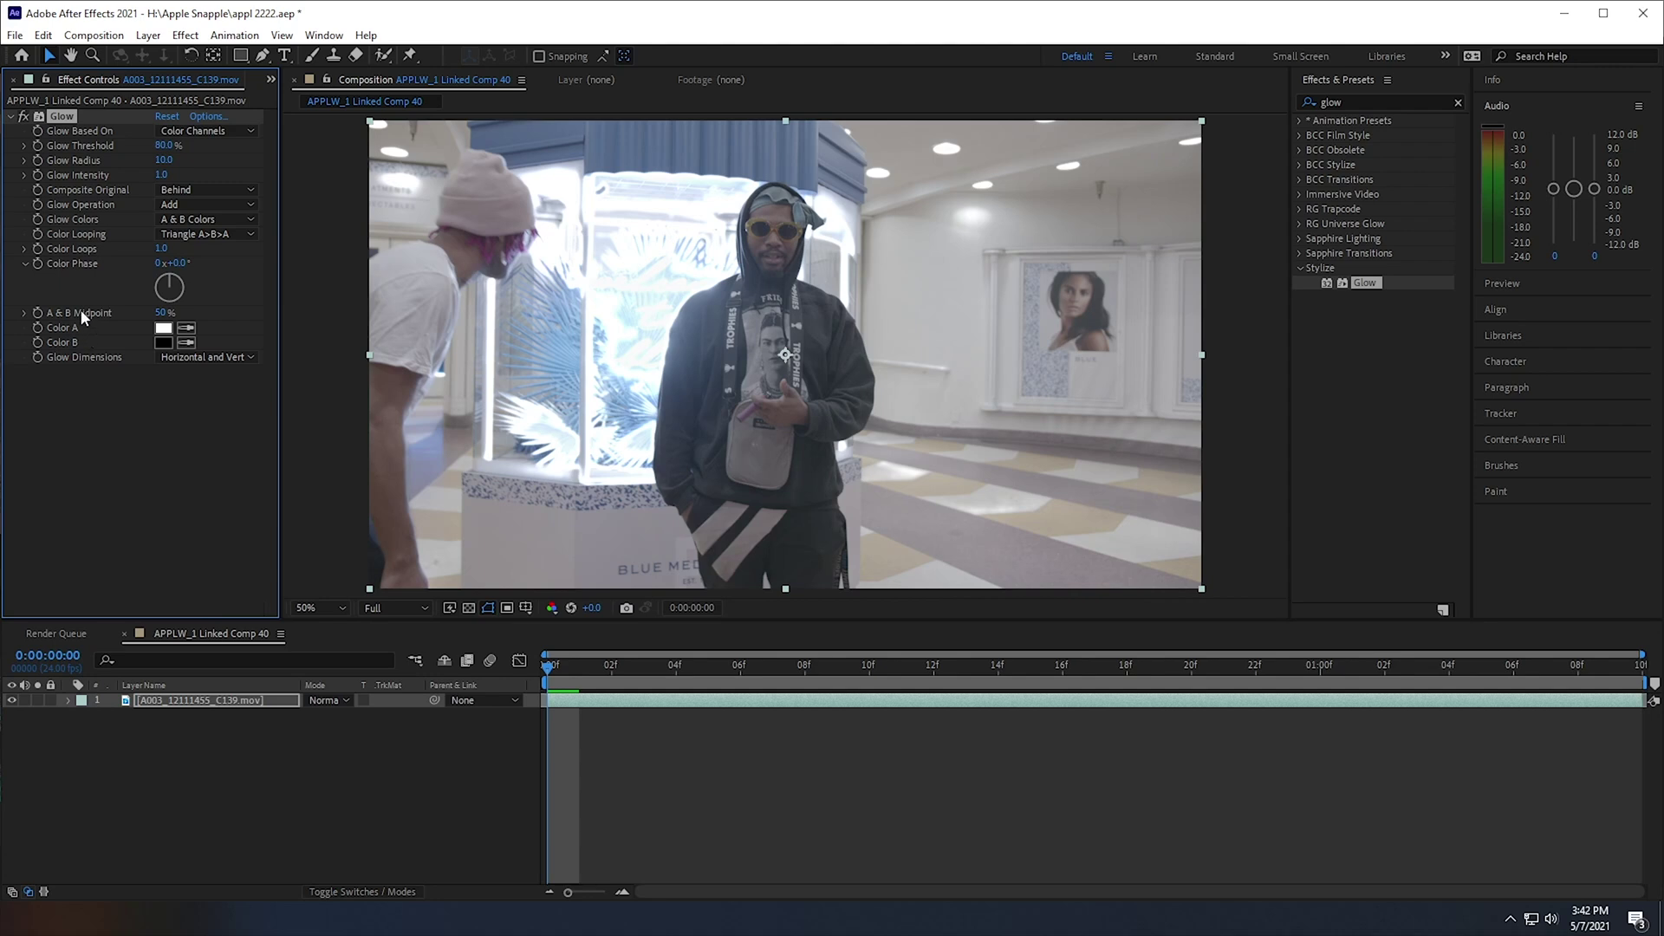
{"action": "left_click_drag", "start_coordinate": [316, 319], "coordinate": [697, 342]}
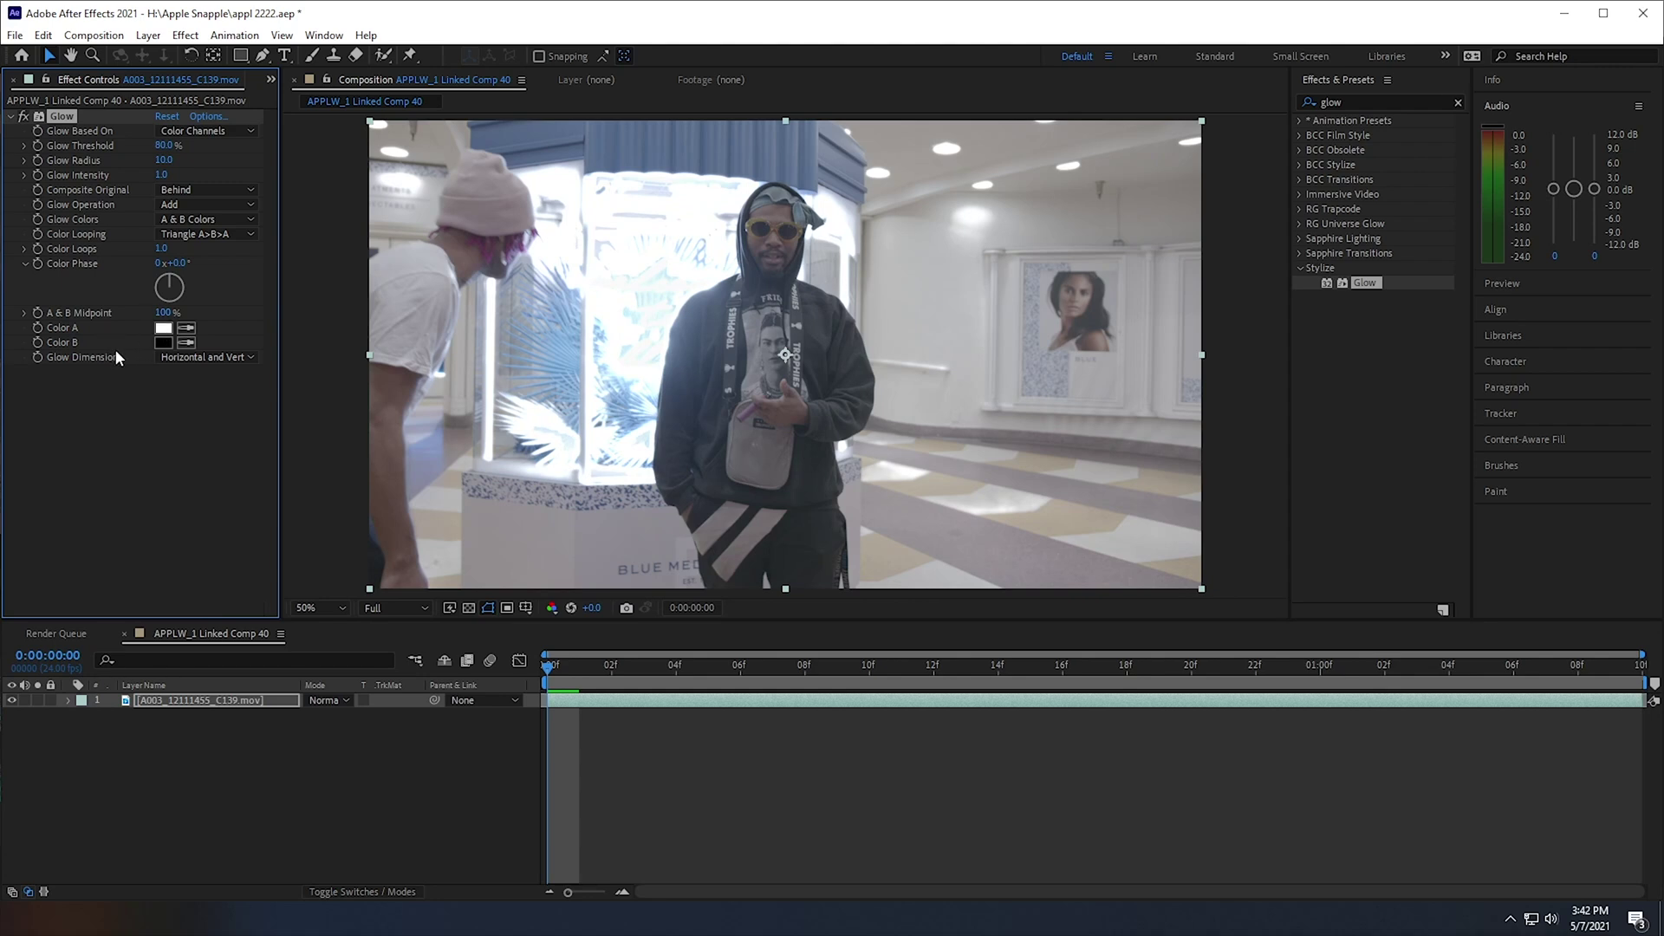
- Try a cyan tint for the glow's Color A and return it to white (FFFFFF)
{"action": "left_click", "coordinate": [170, 329]}
{"action": "left_click_drag", "start_coordinate": [253, 371], "coordinate": [184, 369]}
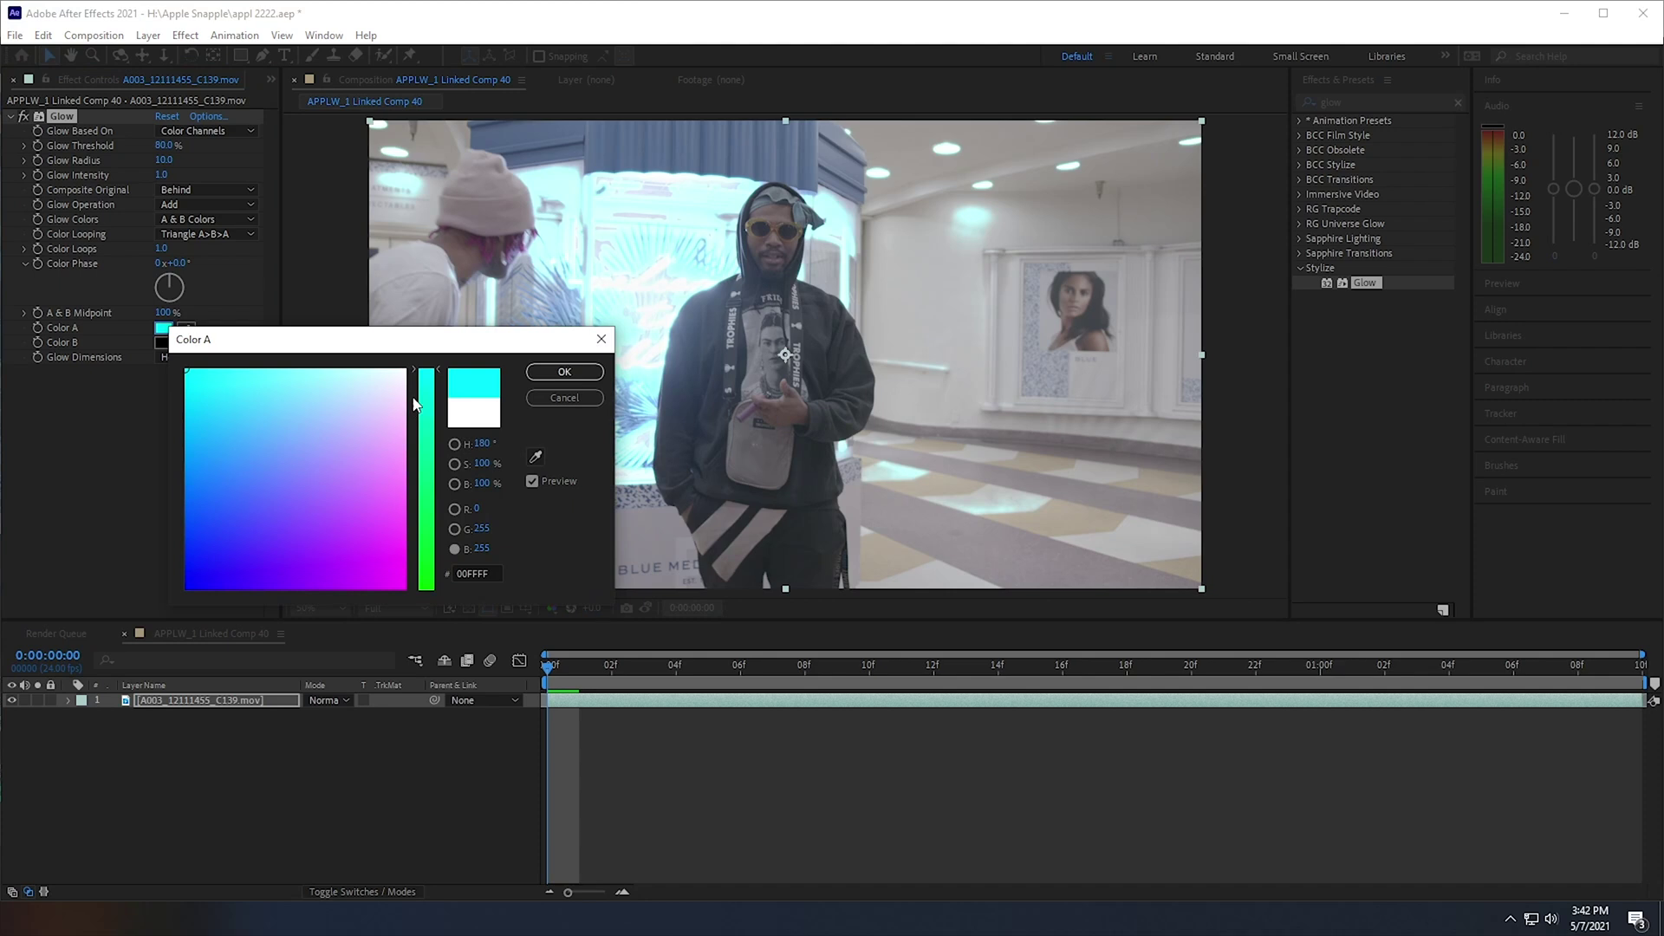
{"action": "left_click_drag", "start_coordinate": [424, 490], "coordinate": [399, 659]}
{"action": "mouse_move", "coordinate": [338, 434]}
{"action": "left_mouse_down"}
{"action": "mouse_move", "coordinate": [126, 327]}
{"action": "mouse_move", "coordinate": [397, 362]}
{"action": "mouse_move", "coordinate": [301, 600]}
{"action": "mouse_move", "coordinate": [346, 598]}
{"action": "mouse_move", "coordinate": [486, 373]}
{"action": "mouse_move", "coordinate": [520, 361]}
{"action": "mouse_move", "coordinate": [119, 327]}
{"action": "mouse_move", "coordinate": [308, 401]}
{"action": "mouse_move", "coordinate": [515, 374]}
{"action": "left_mouse_up"}
{"action": "left_click_drag", "start_coordinate": [425, 464], "coordinate": [442, 351]}
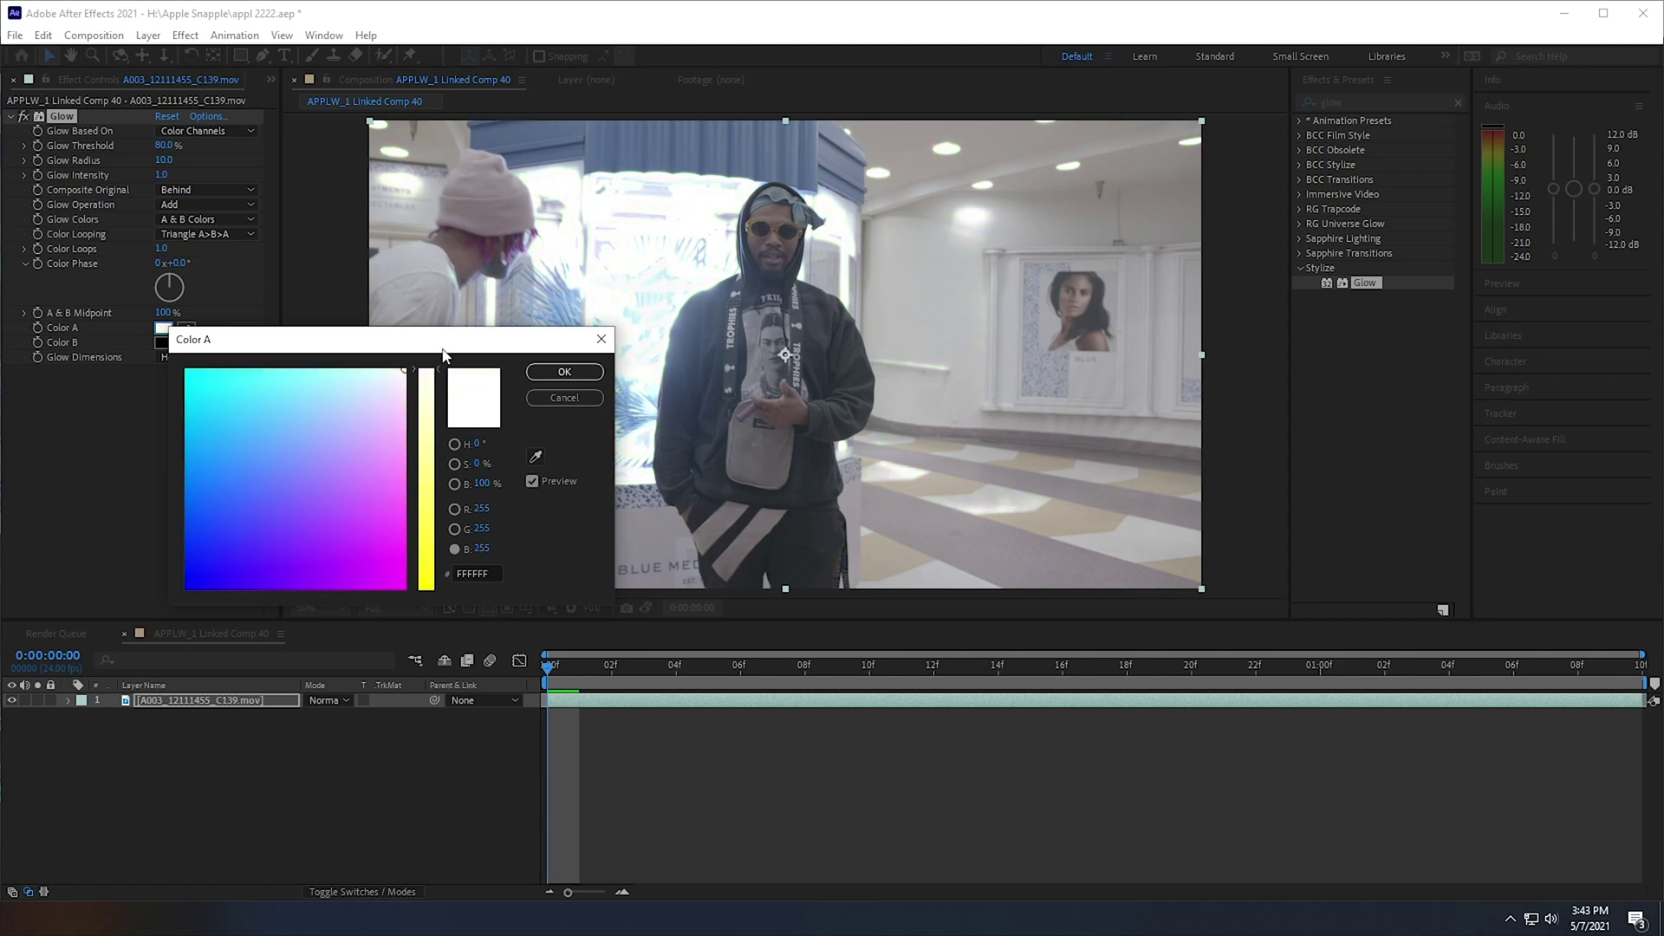
{"action": "left_click", "coordinate": [565, 372]}
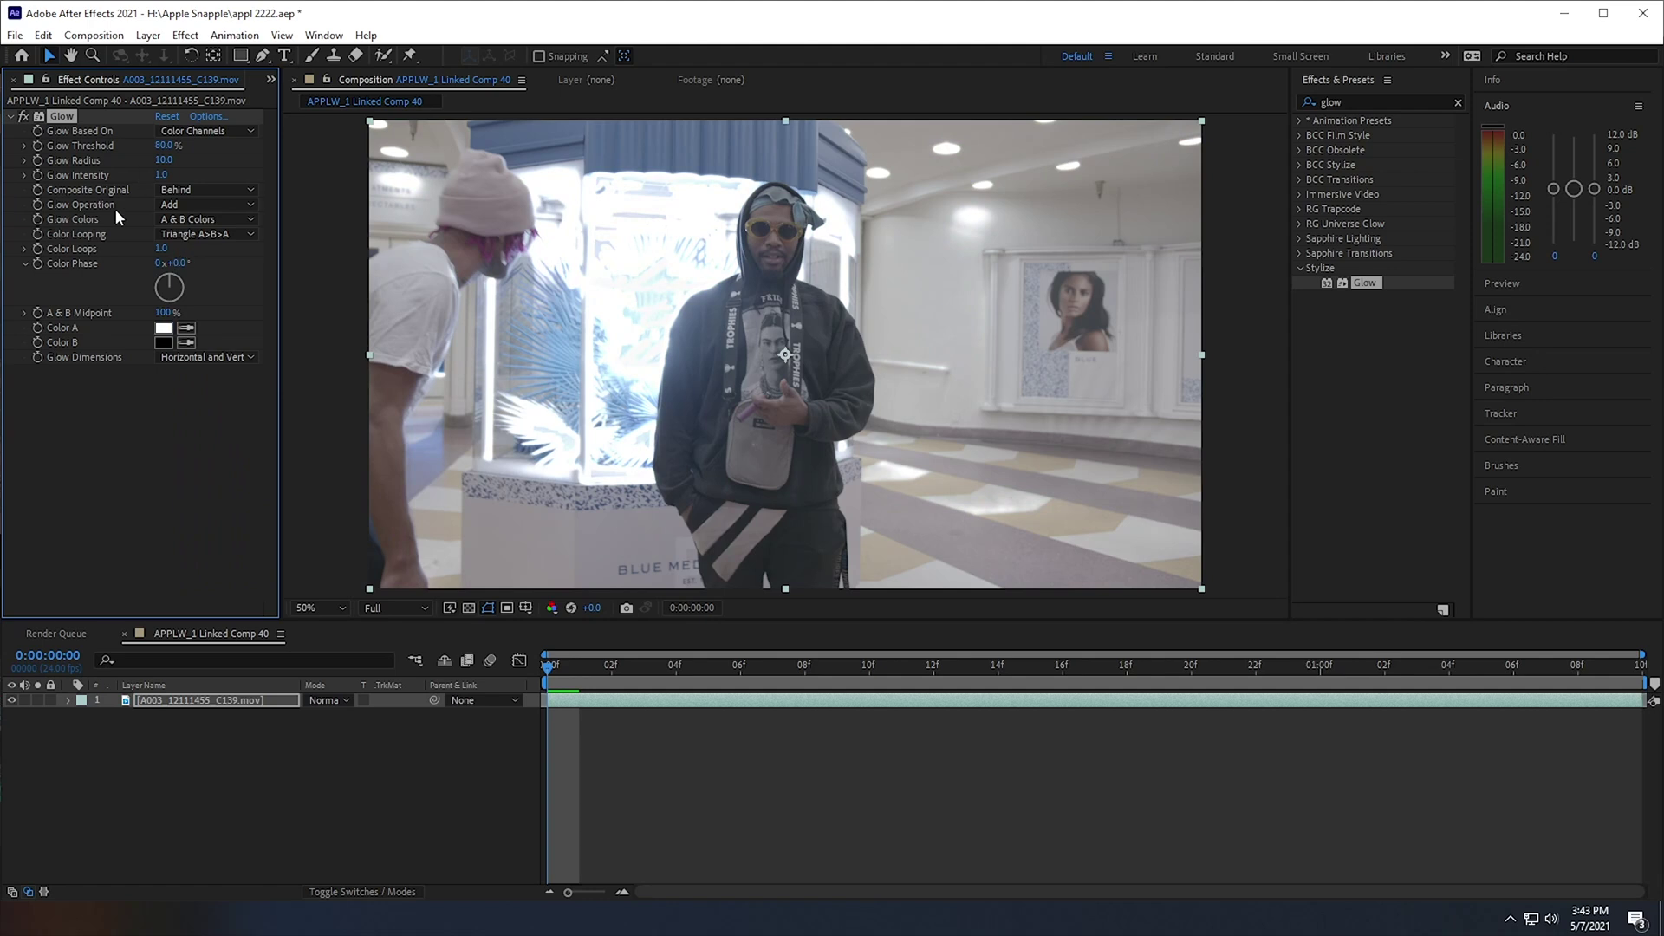
- Keyframe the Glow Threshold at 100% on the first frame and 0% at 0:00:01:08, and preview the animation
{"action": "left_click_drag", "start_coordinate": [166, 147], "coordinate": [462, 327]}
{"action": "left_click_drag", "start_coordinate": [596, 668], "coordinate": [577, 730]}
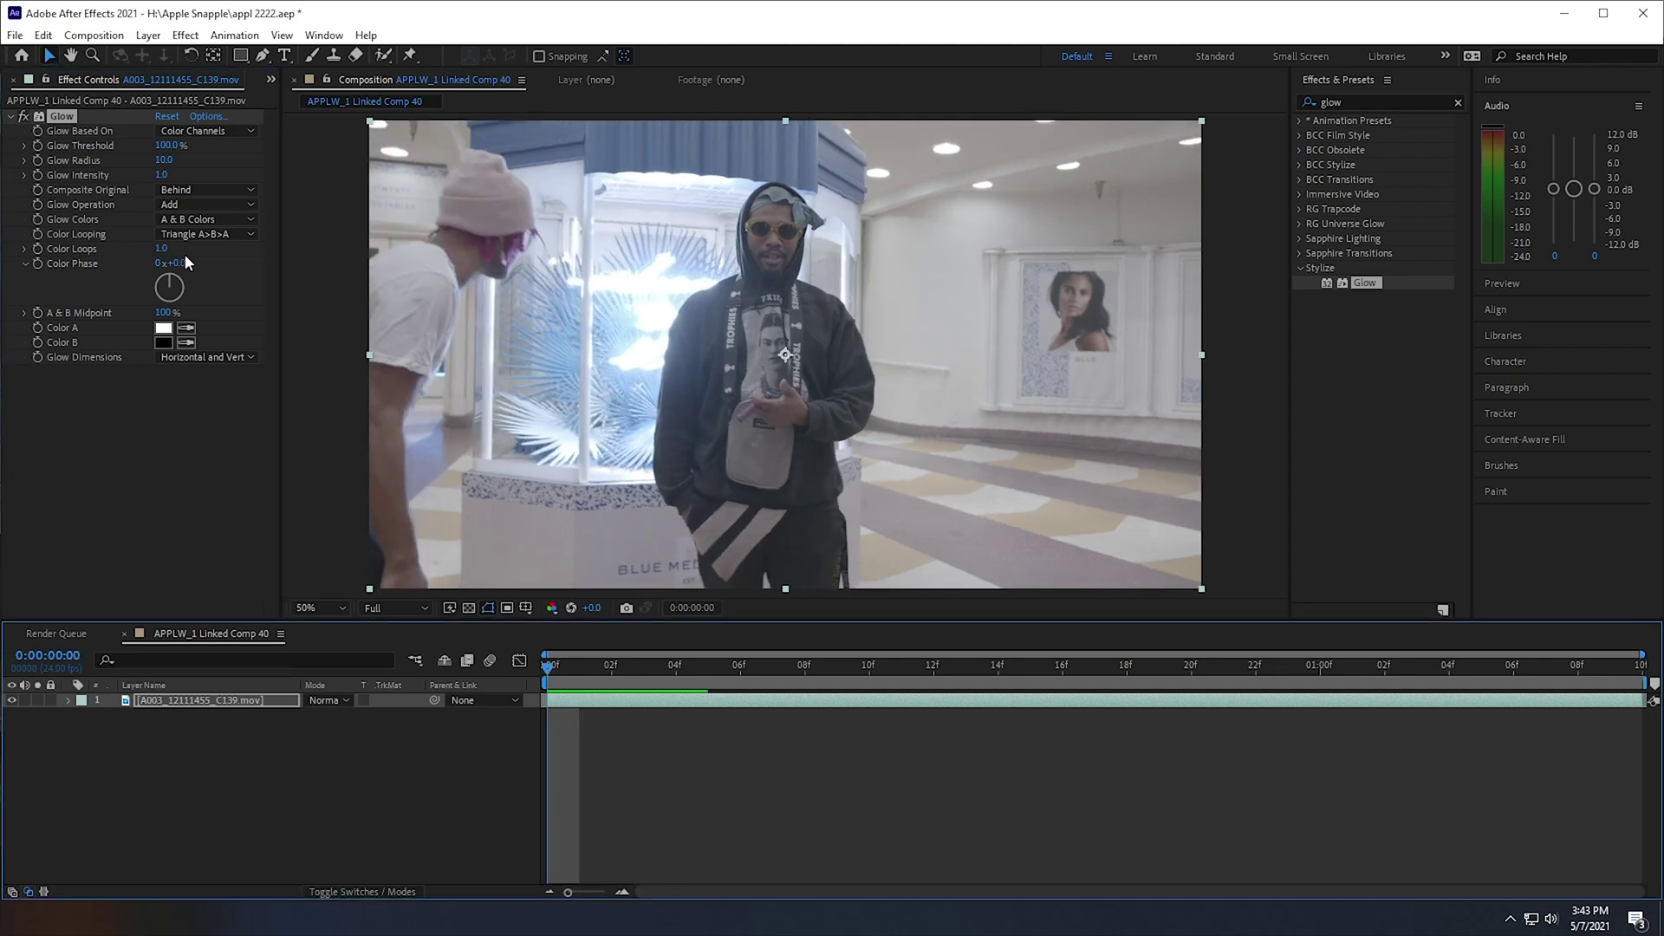
{"action": "left_click_drag", "start_coordinate": [174, 146], "coordinate": [258, 168]}
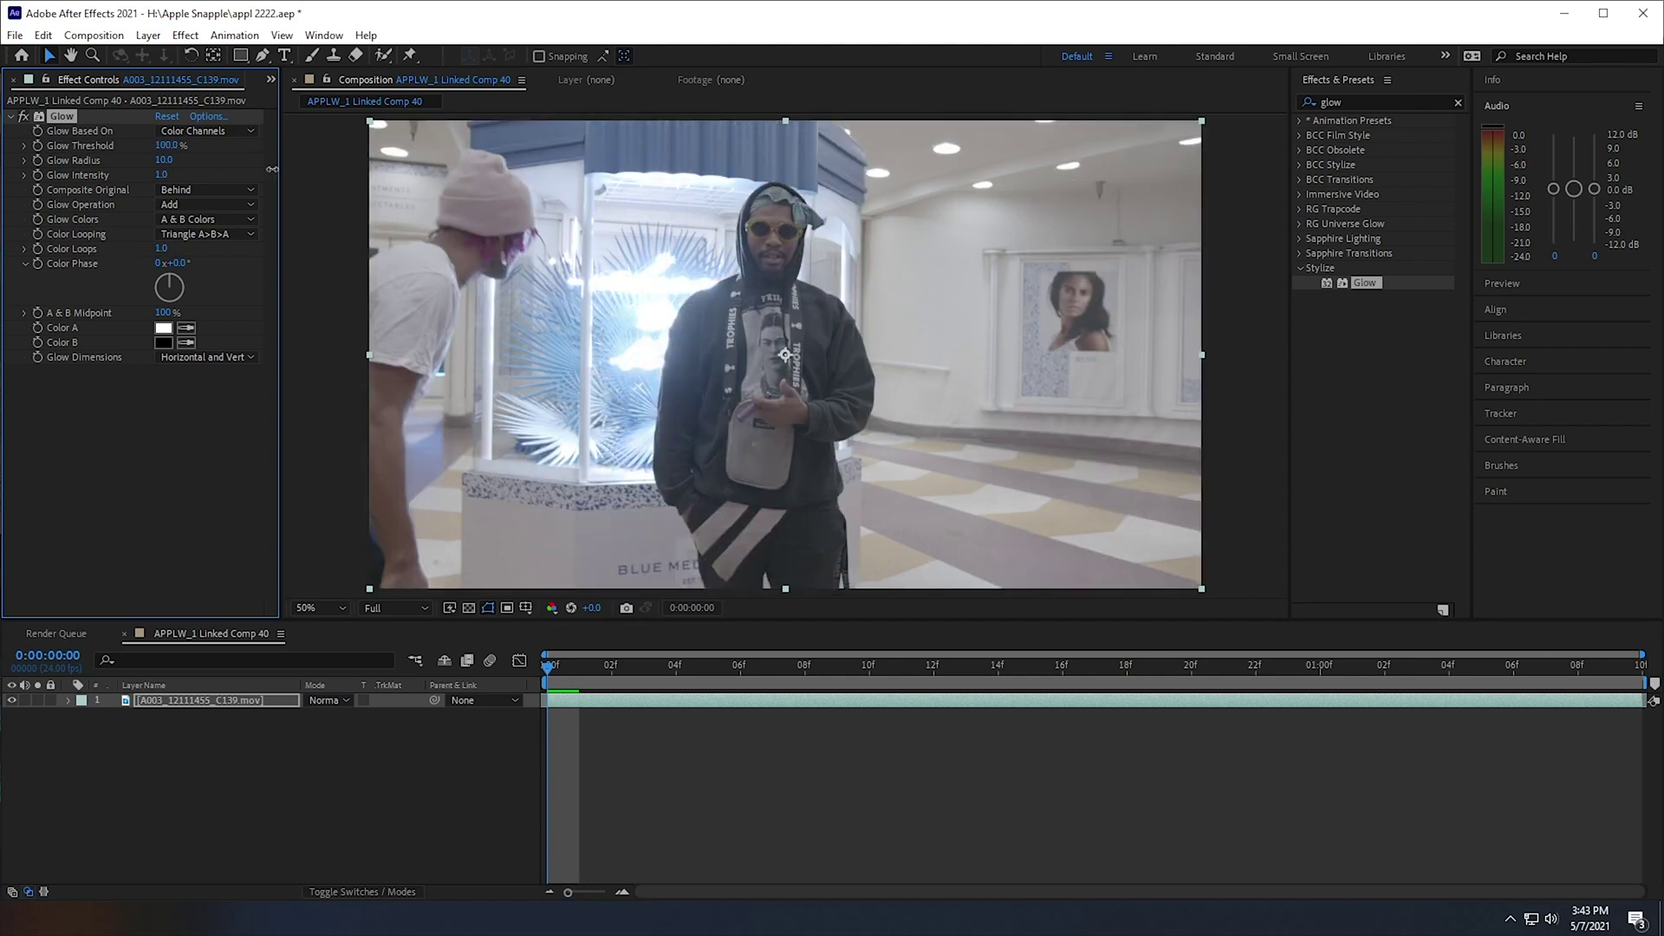
{"action": "left_click_drag", "start_coordinate": [1034, 669], "coordinate": [1577, 693]}
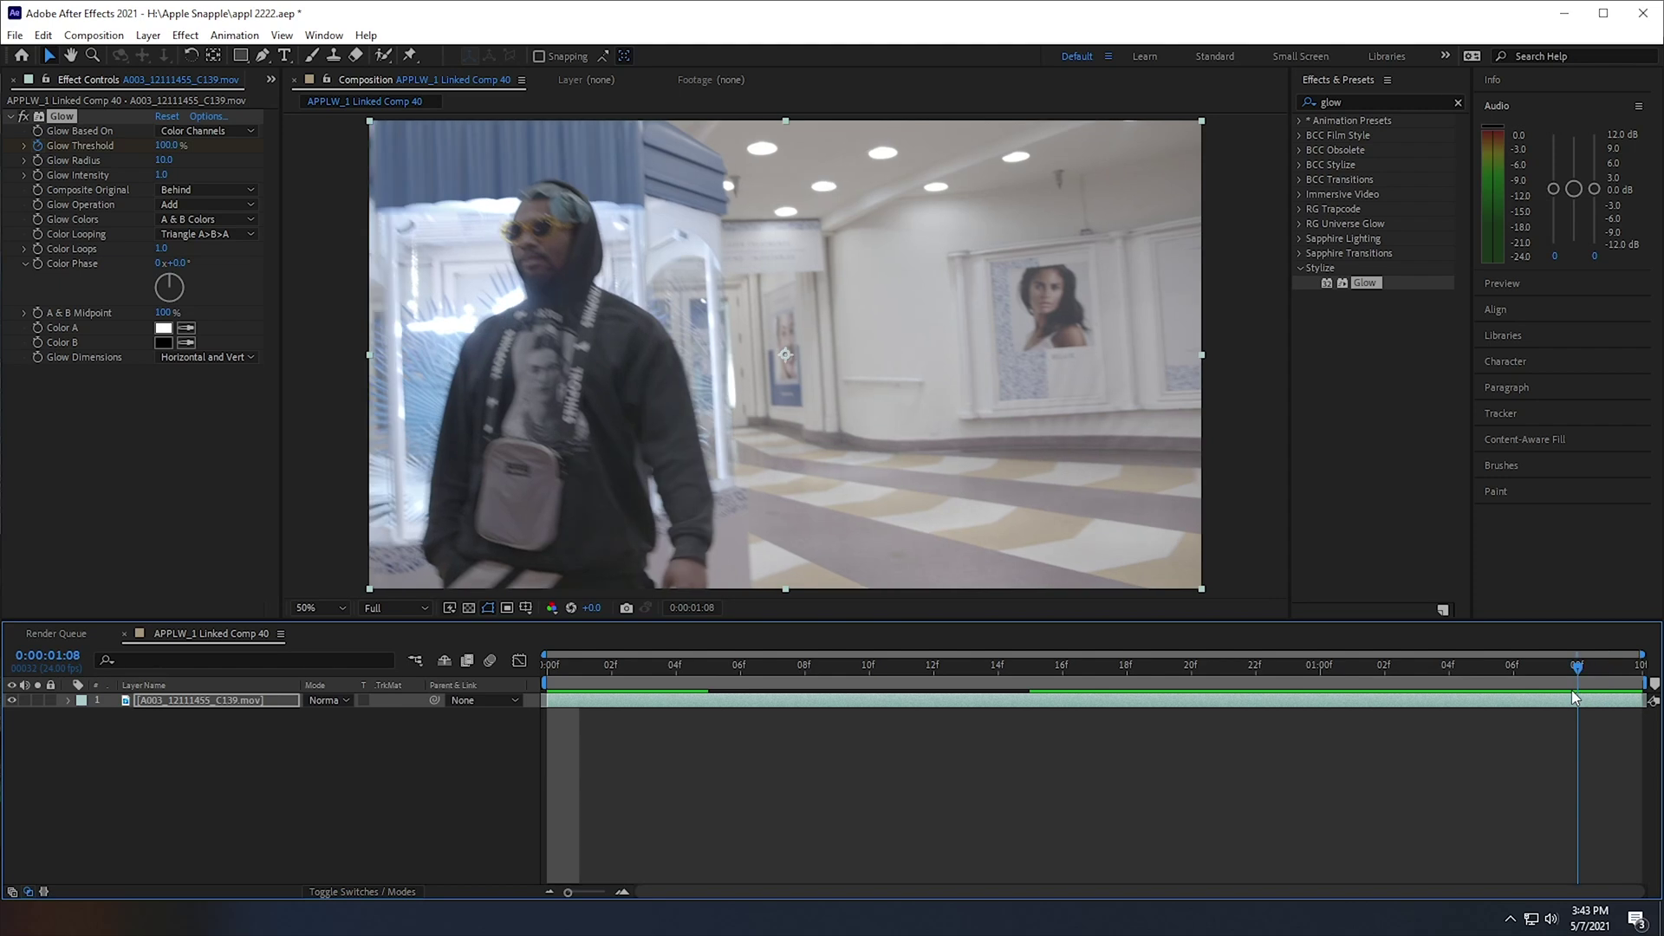
{"action": "left_click_drag", "start_coordinate": [168, 148], "coordinate": [104, 147]}
{"action": "key", "text": "space"}
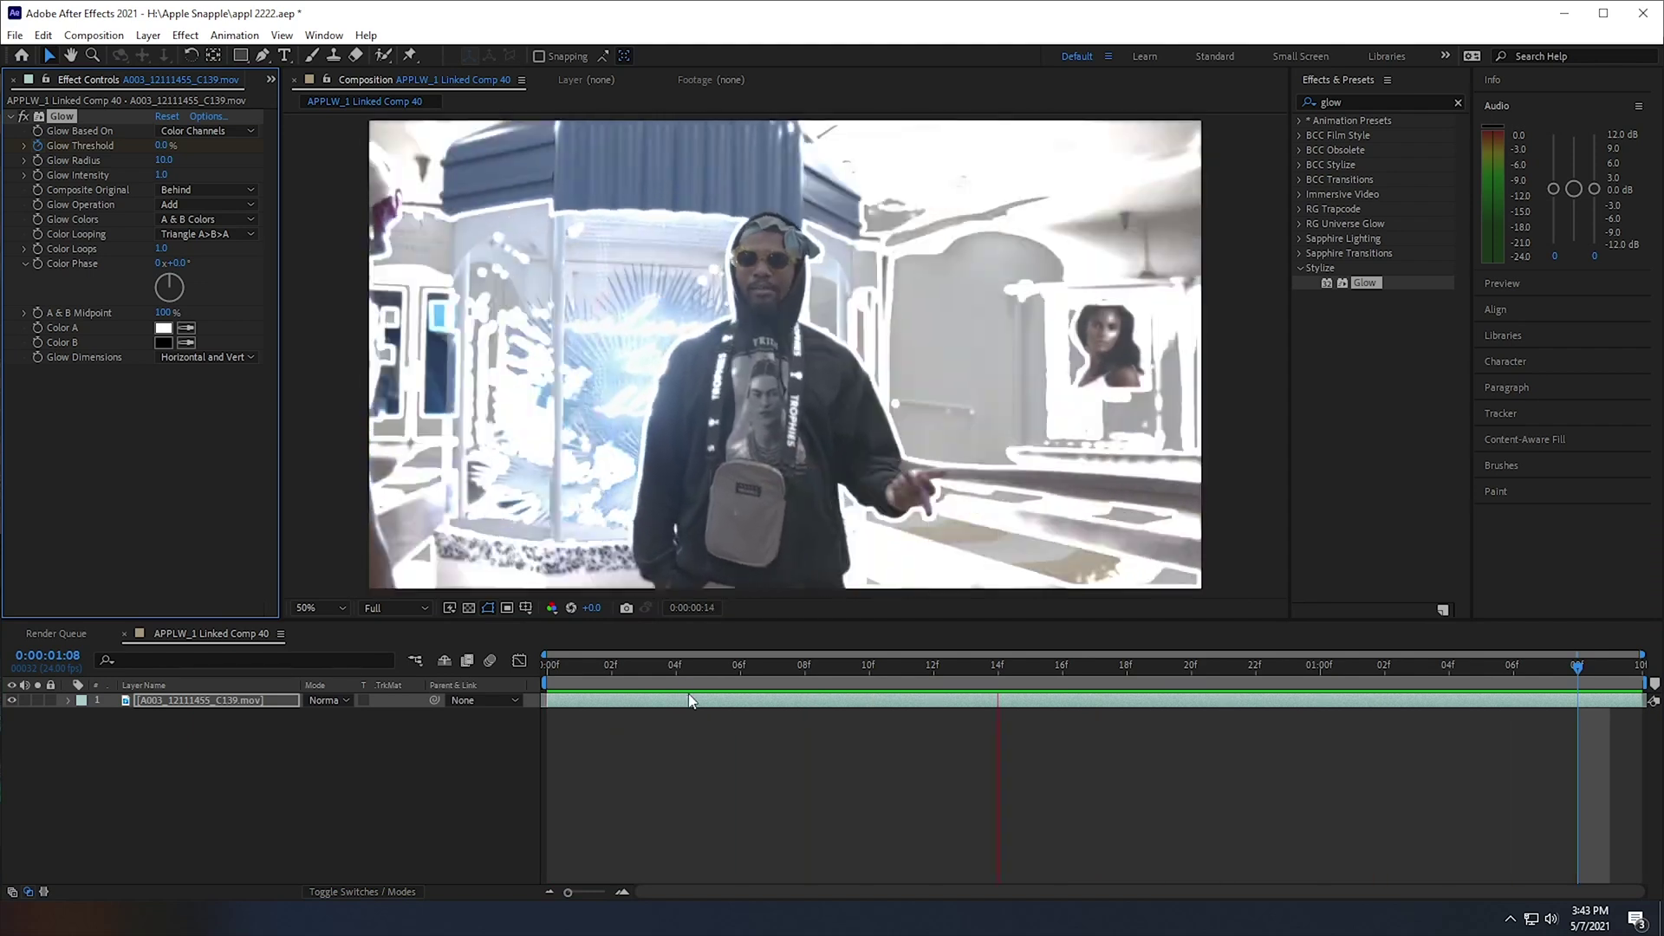
{"action": "left_click", "coordinate": [645, 669]}
{"action": "key", "text": "space"}
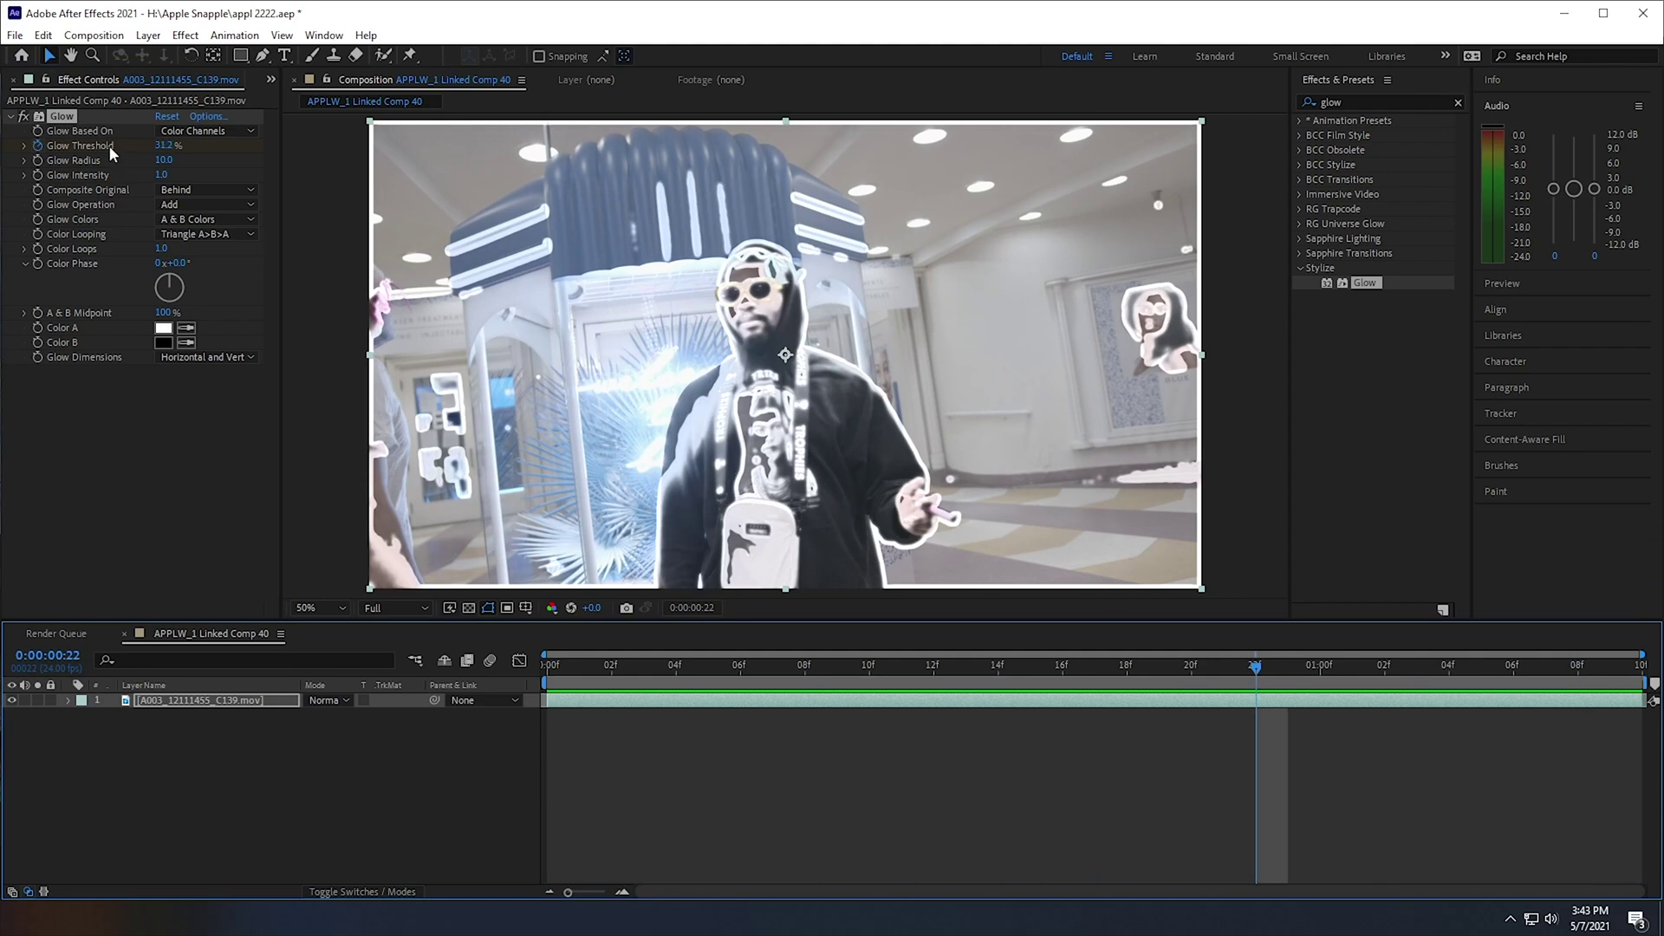
- Set the Glow Radius to 3.0 and the Glow Intensity to 2.2, checking the look at several frames
{"action": "left_click_drag", "start_coordinate": [160, 162], "coordinate": [147, 160]}
{"action": "left_click_drag", "start_coordinate": [622, 662], "coordinate": [1189, 683]}
{"action": "left_click_drag", "start_coordinate": [158, 162], "coordinate": [159, 163]}
{"action": "left_click", "coordinate": [159, 161]}
{"action": "type", "text": "3"}
{"action": "type", "text": "0"}
{"action": "key", "text": "Return"}
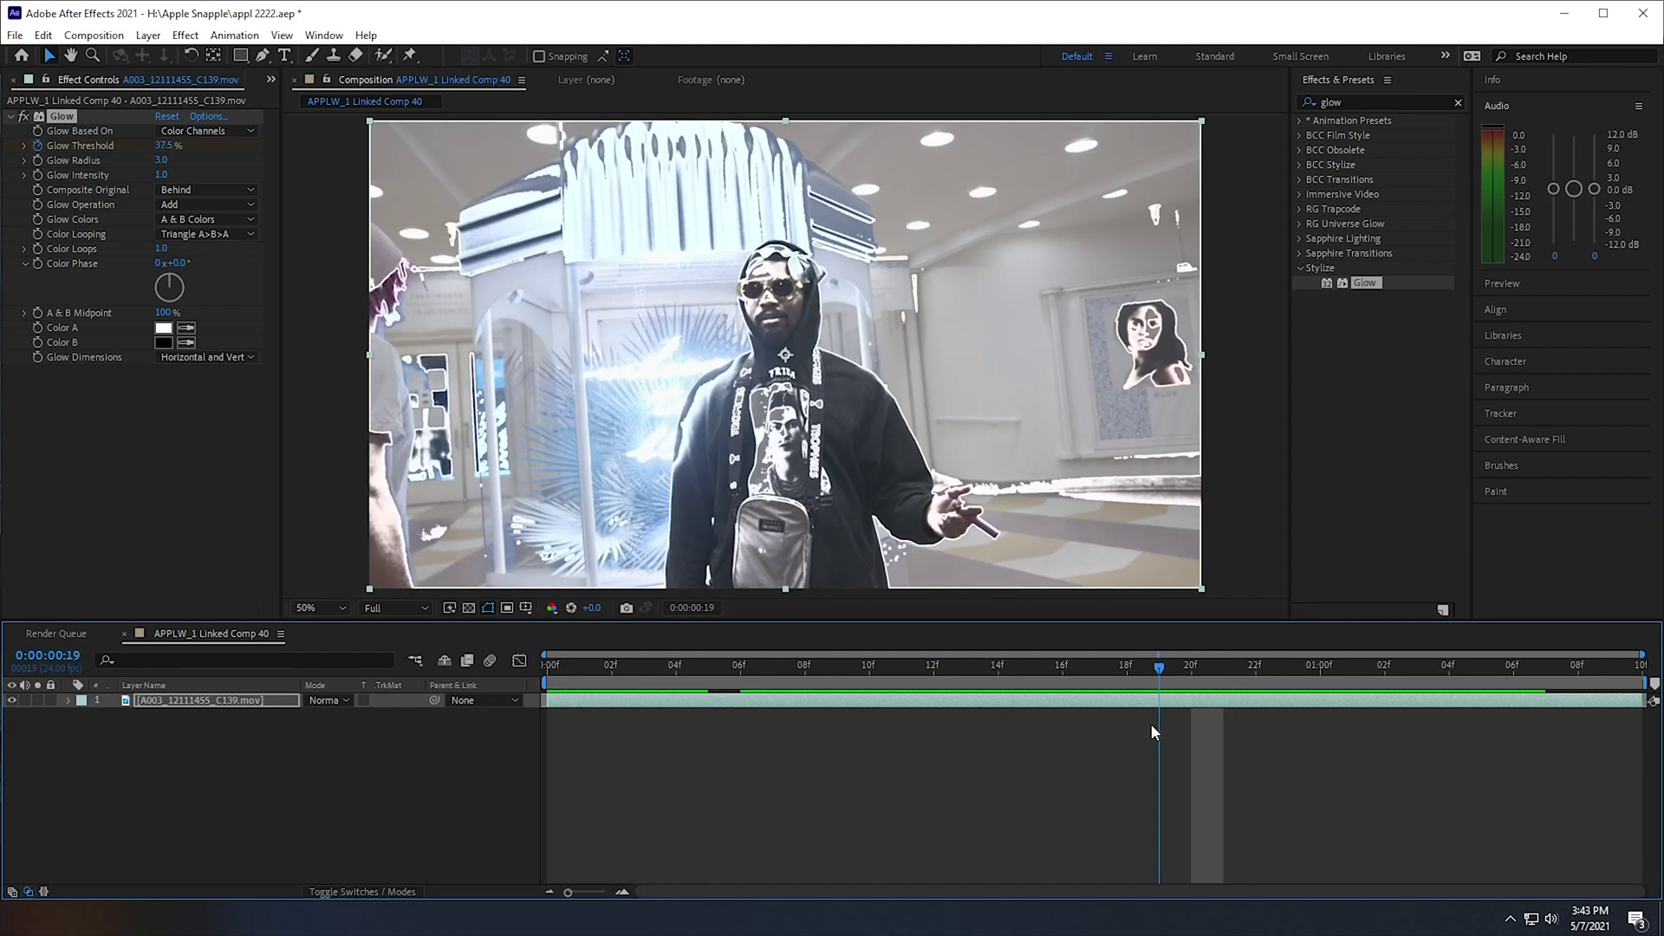
{"action": "left_click_drag", "start_coordinate": [163, 176], "coordinate": [169, 176]}
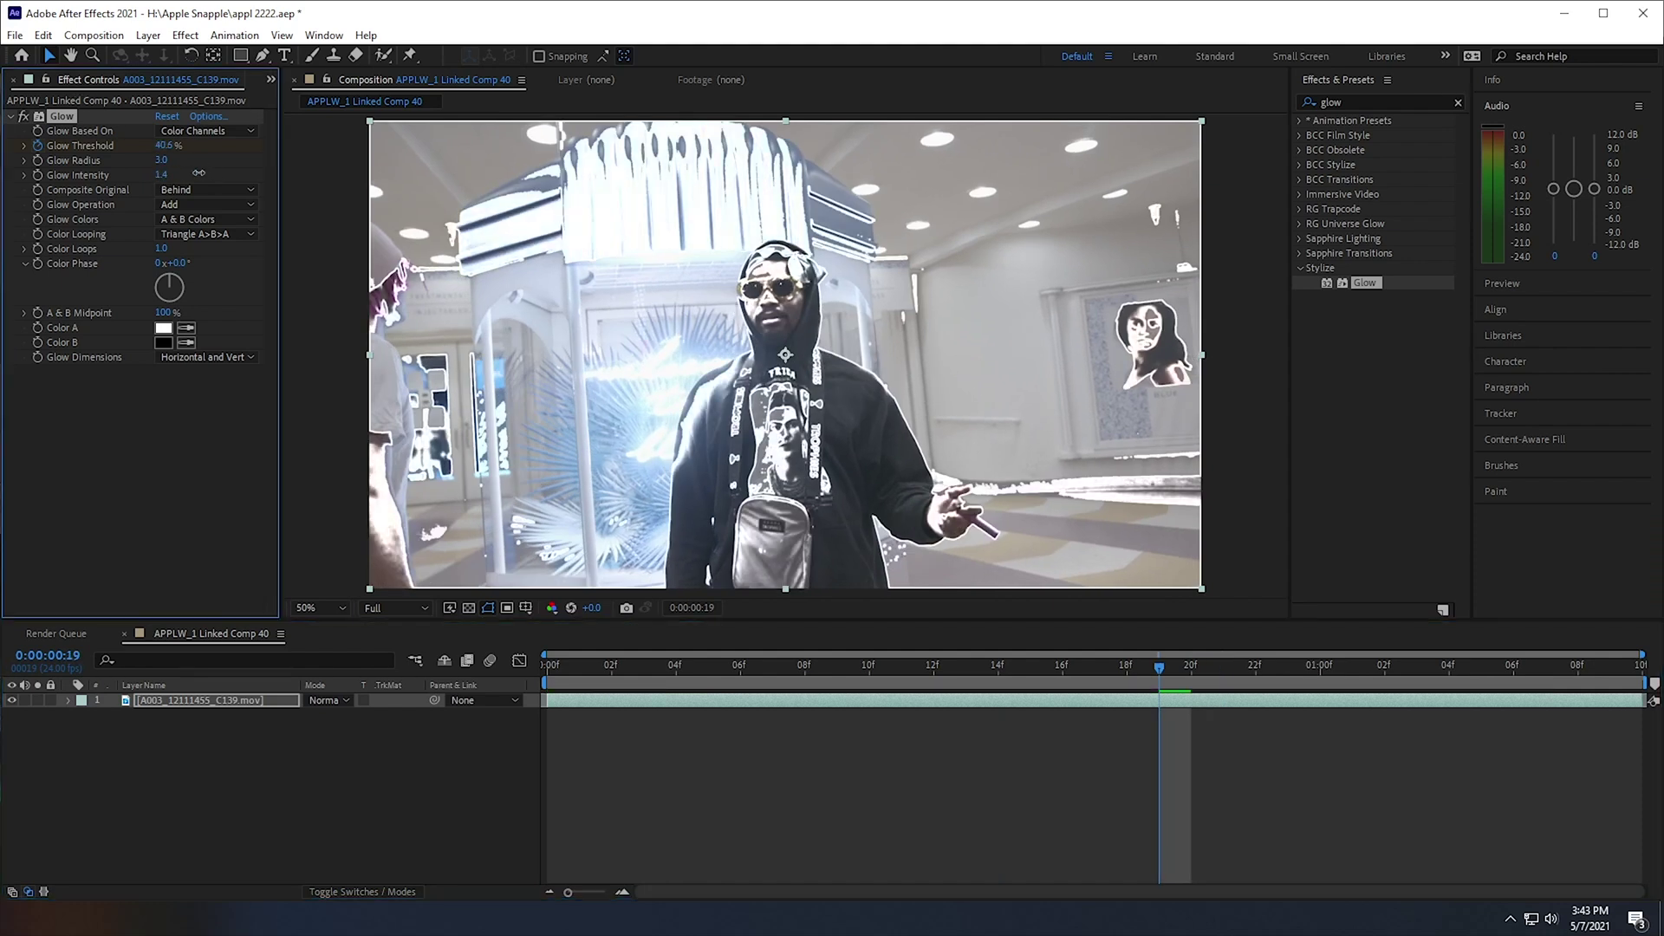
{"action": "key", "text": "space"}
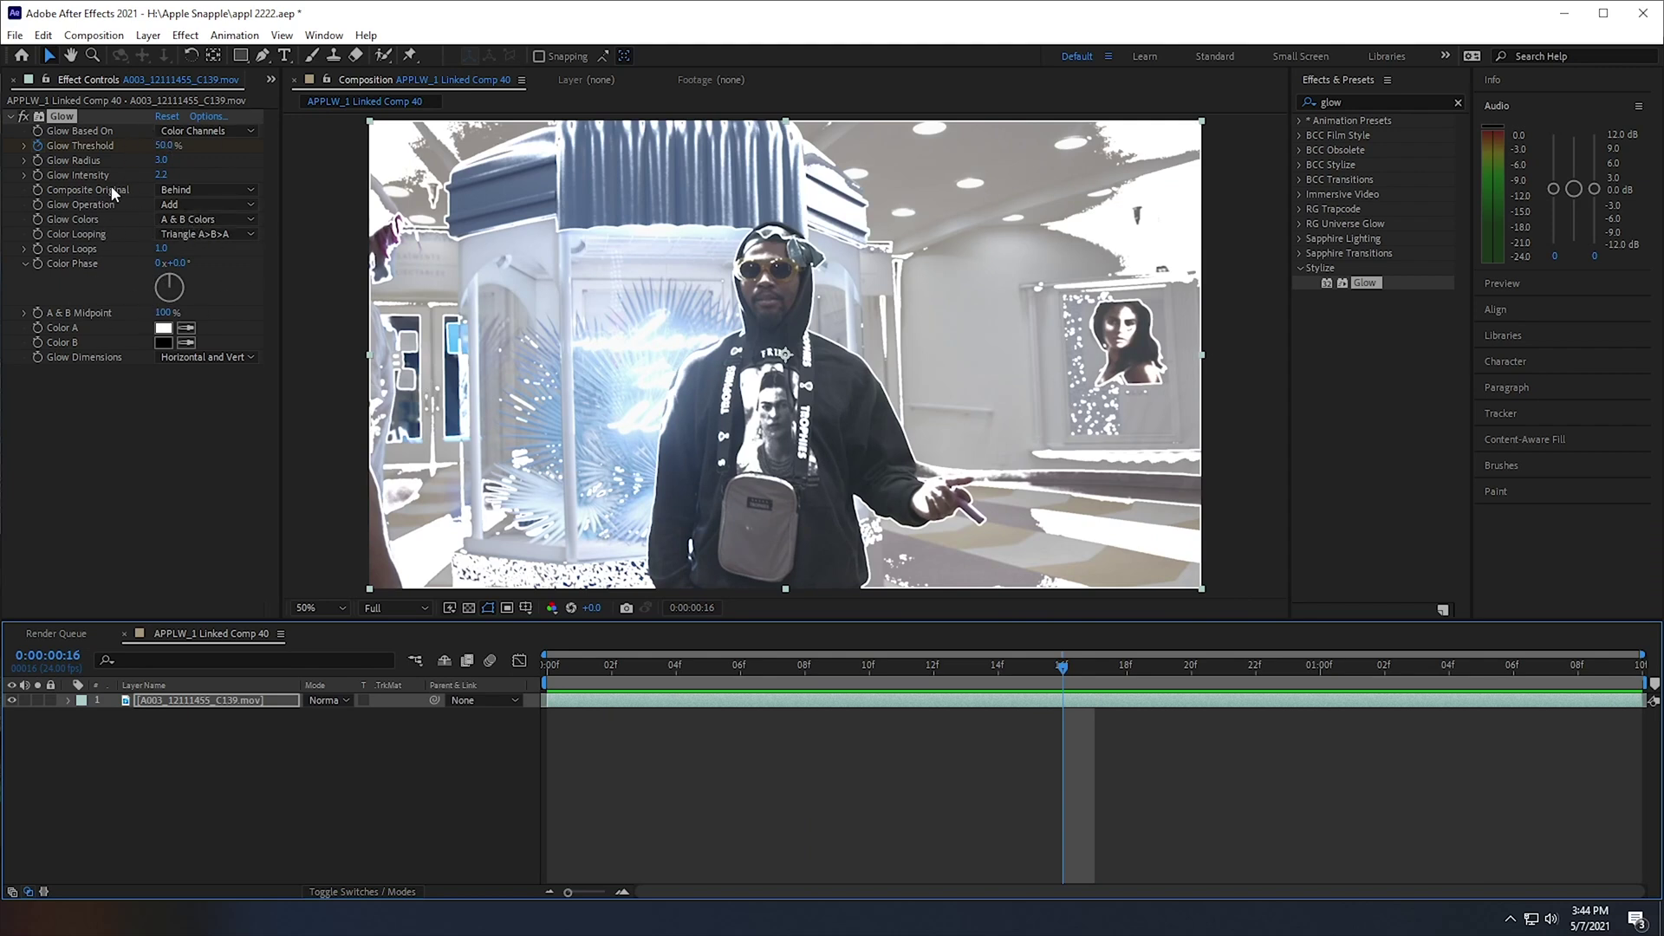
- Try Multiply, Soft Light, Hard Light and Lighten as the Glow Operation
{"action": "left_click", "coordinate": [168, 205]}
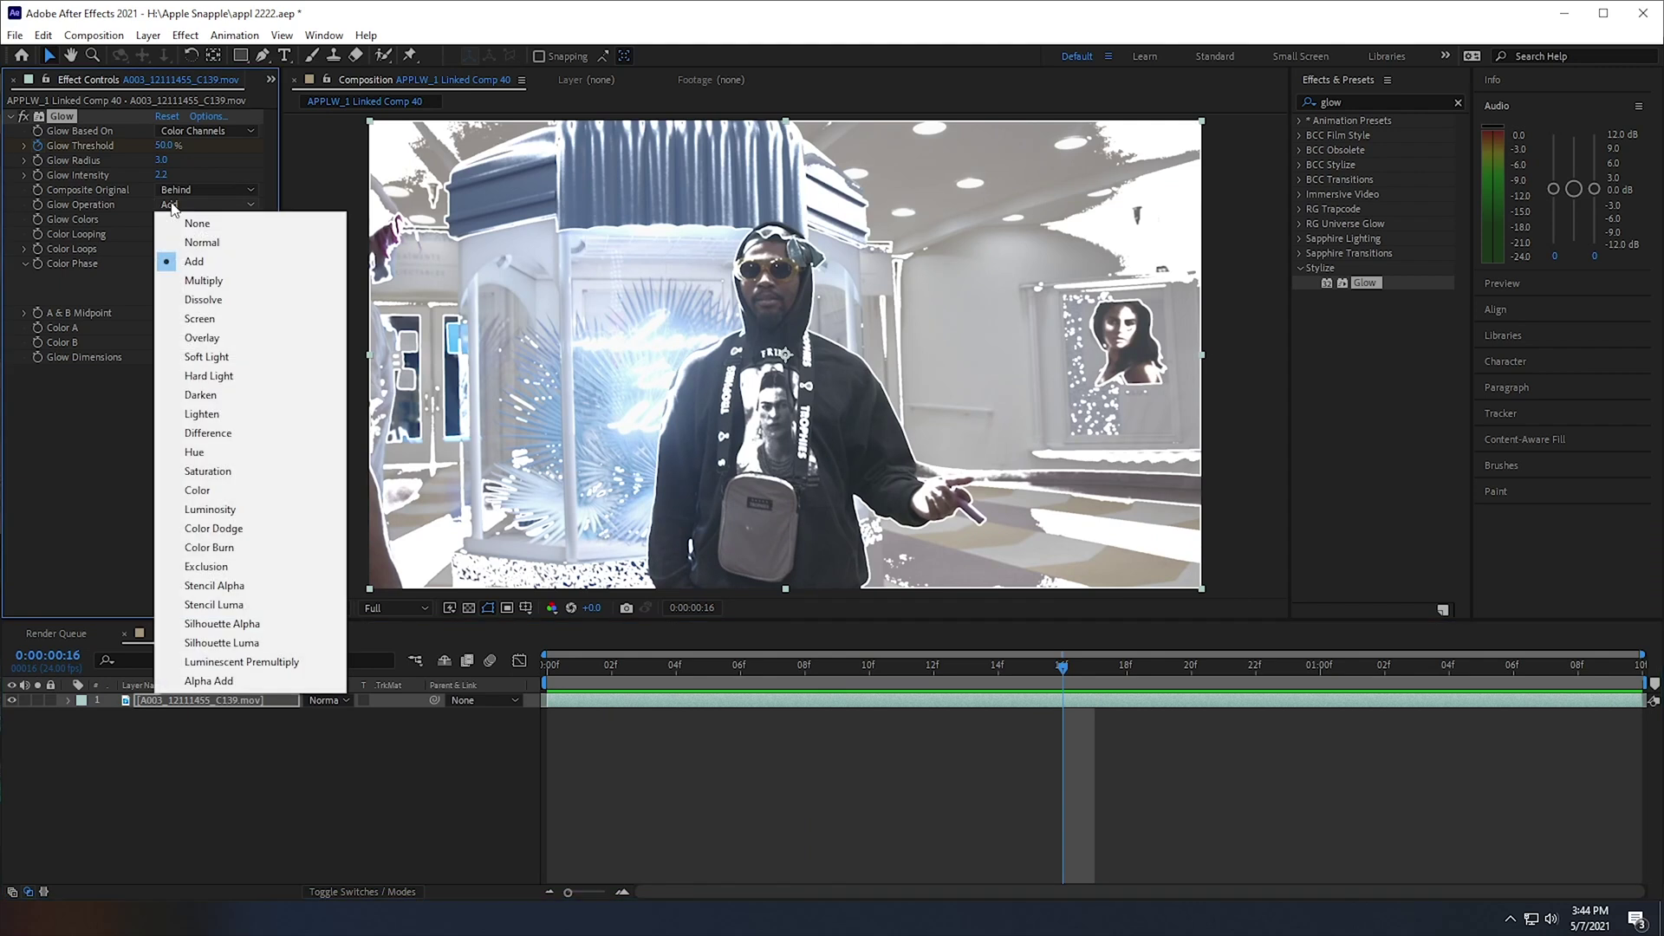
{"action": "left_click", "coordinate": [203, 280]}
{"action": "left_click", "coordinate": [187, 206]}
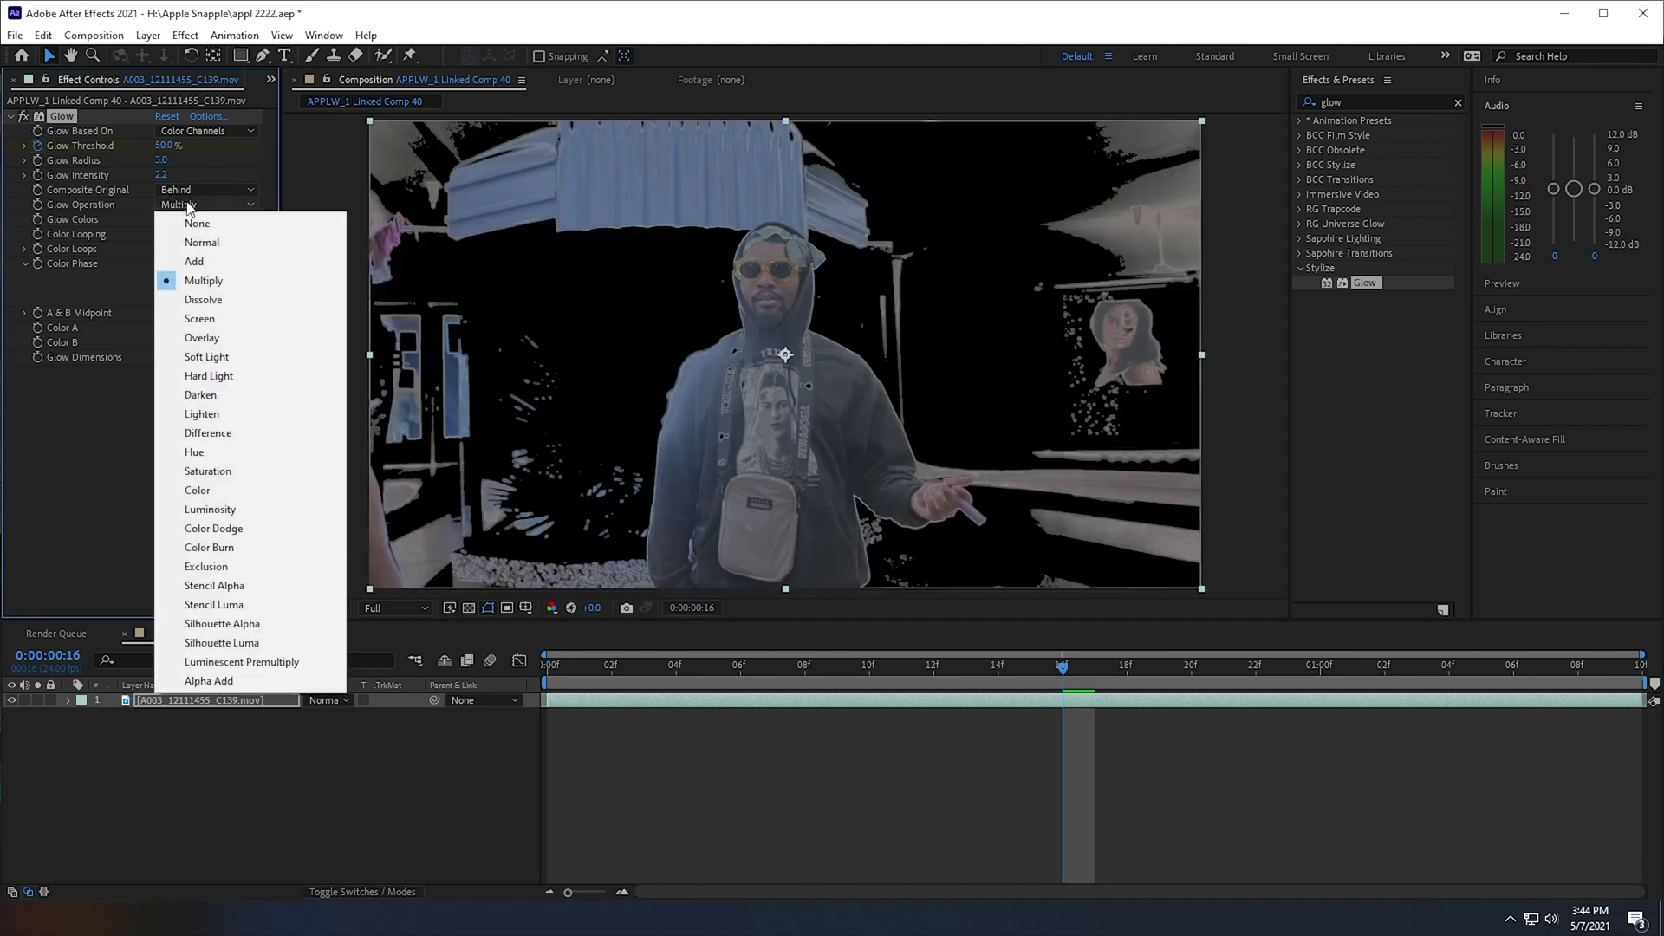
{"action": "left_click", "coordinate": [207, 357]}
{"action": "left_click", "coordinate": [186, 205]}
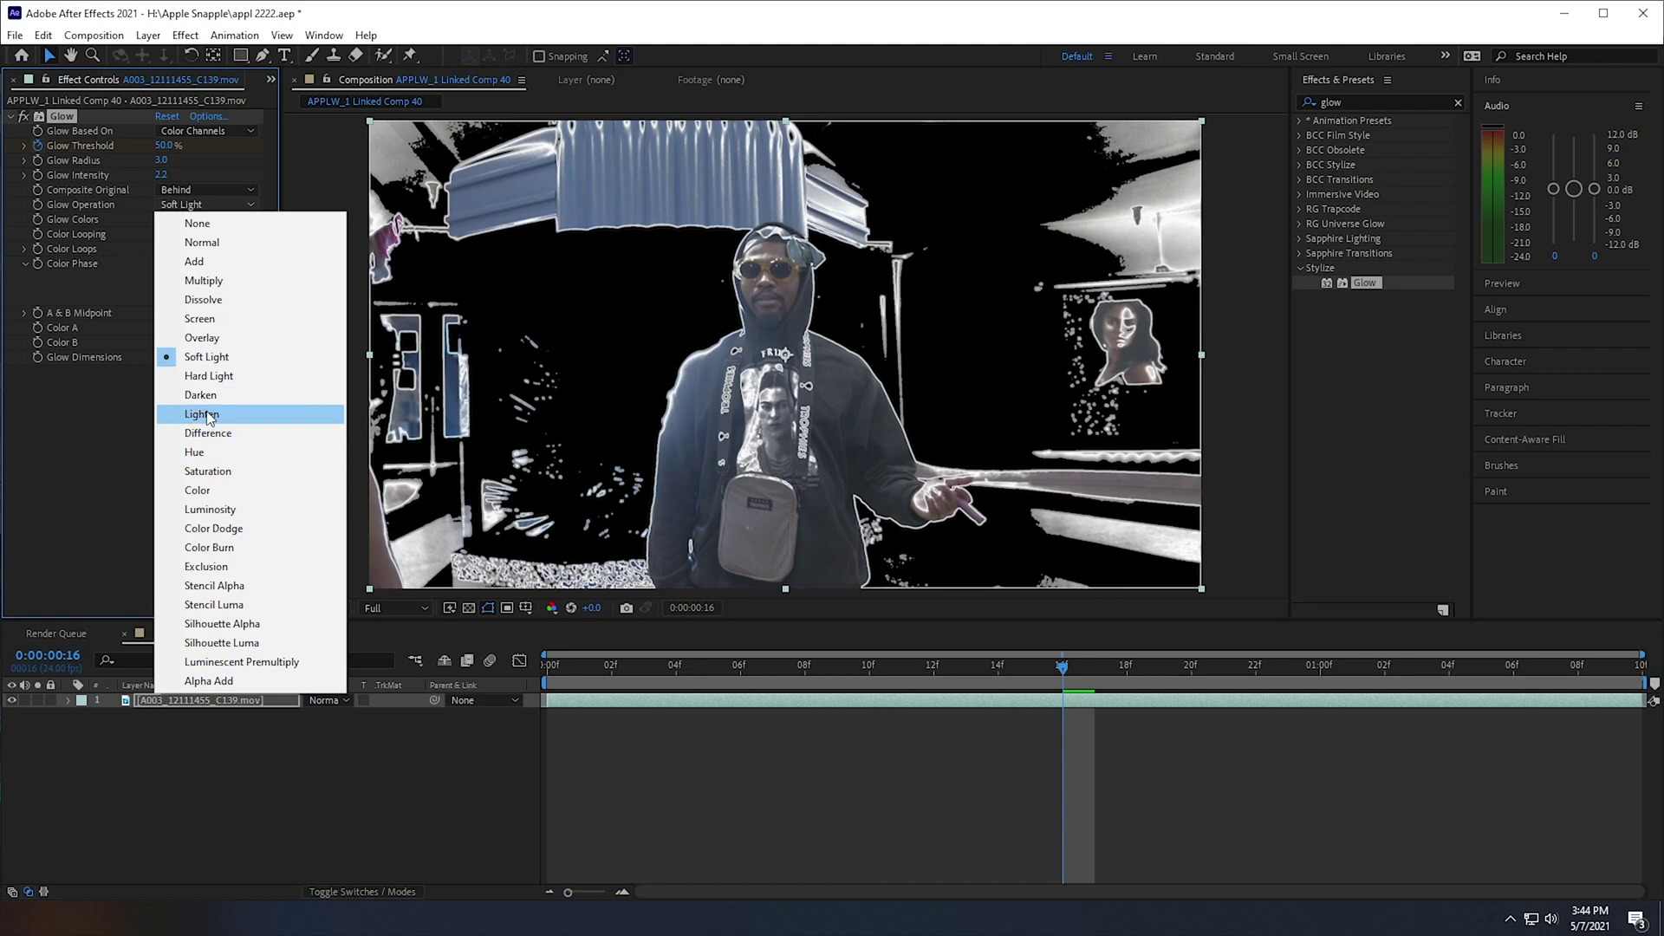
{"action": "left_click", "coordinate": [209, 375]}
{"action": "left_click", "coordinate": [675, 676]}
{"action": "key", "text": "space"}
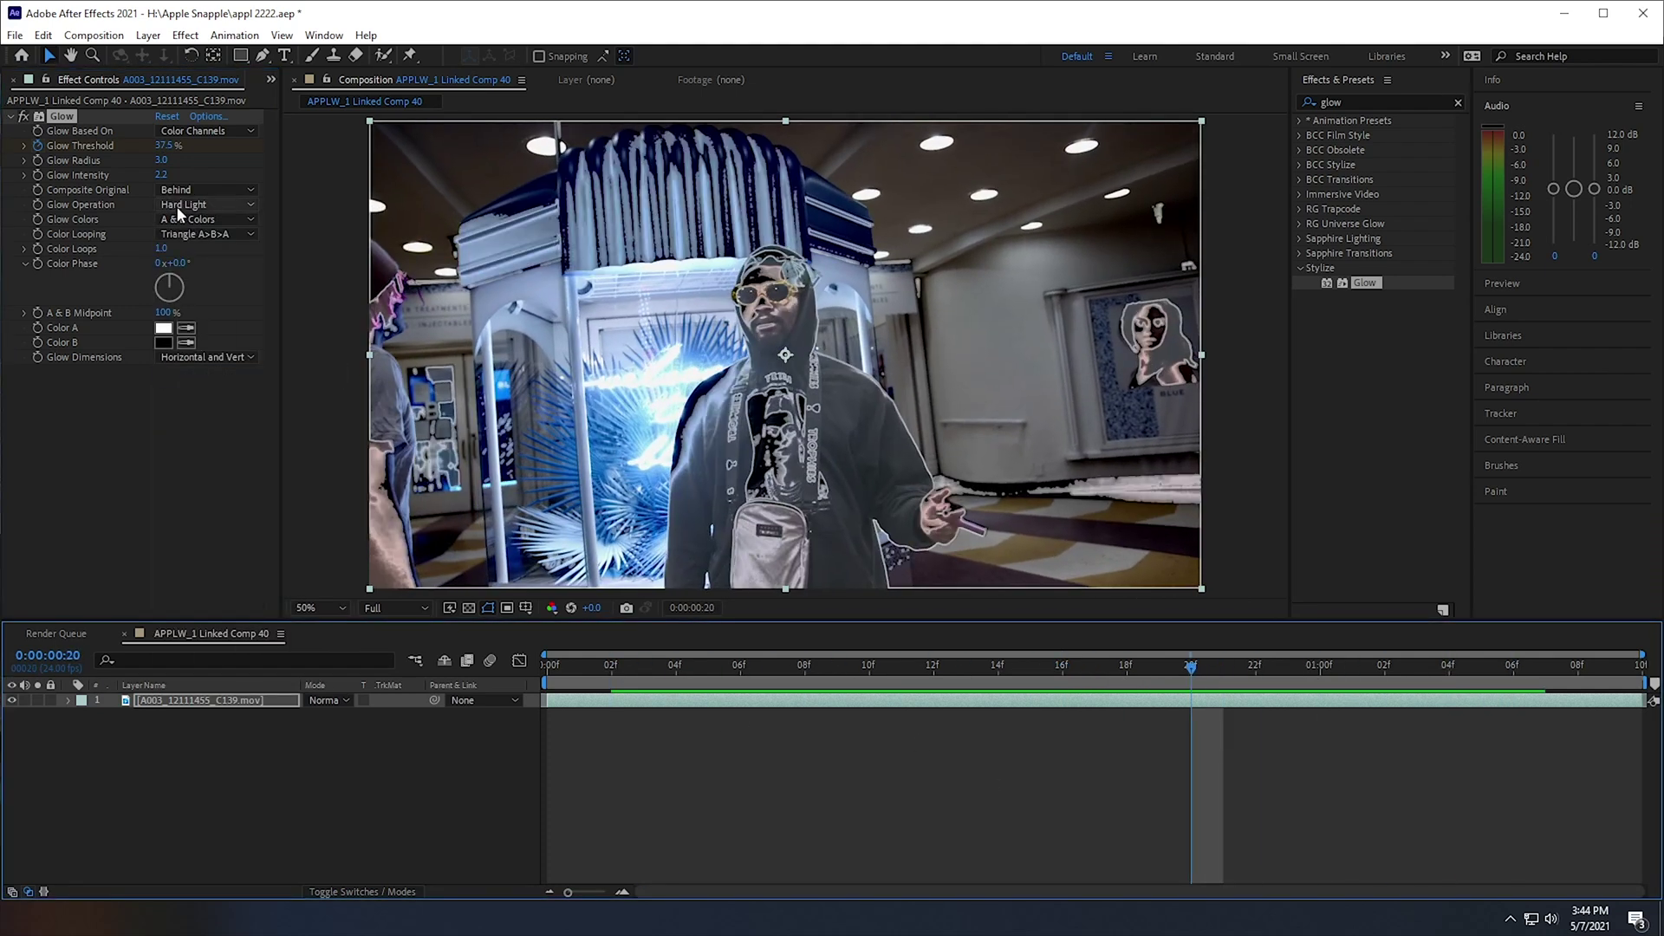
{"action": "left_click", "coordinate": [175, 206]}
{"action": "left_click", "coordinate": [237, 417]}
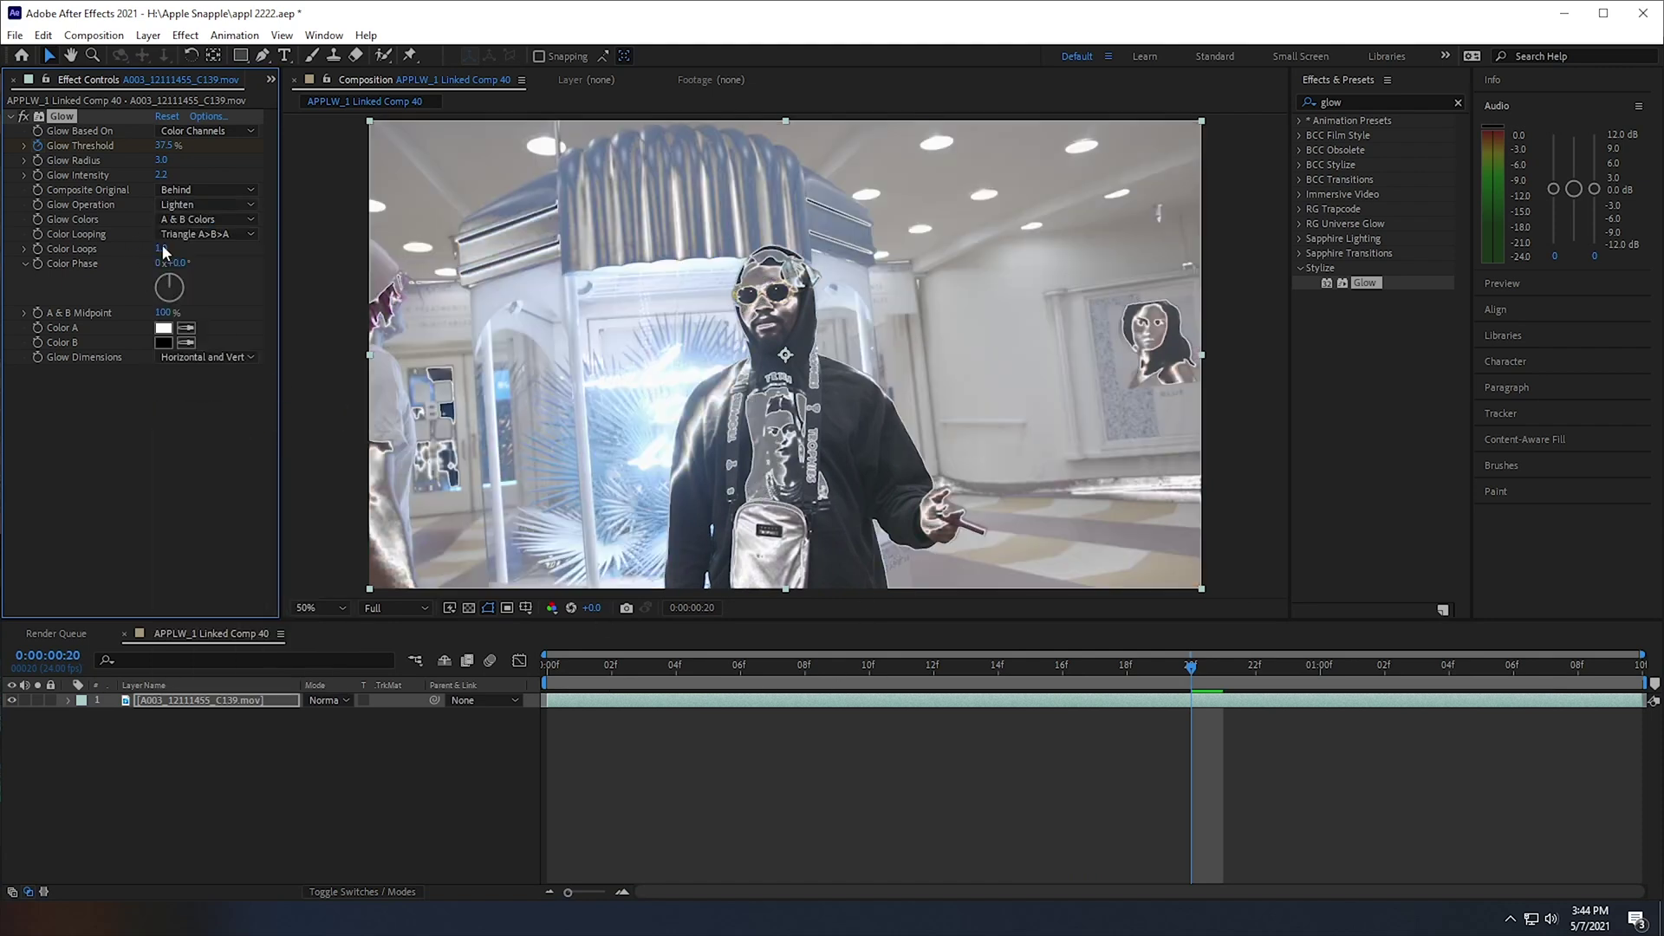
- Set the Glow Operation to Stencil Alpha and review the result across the clip, ending at the first frame
{"action": "left_click", "coordinate": [232, 204]}
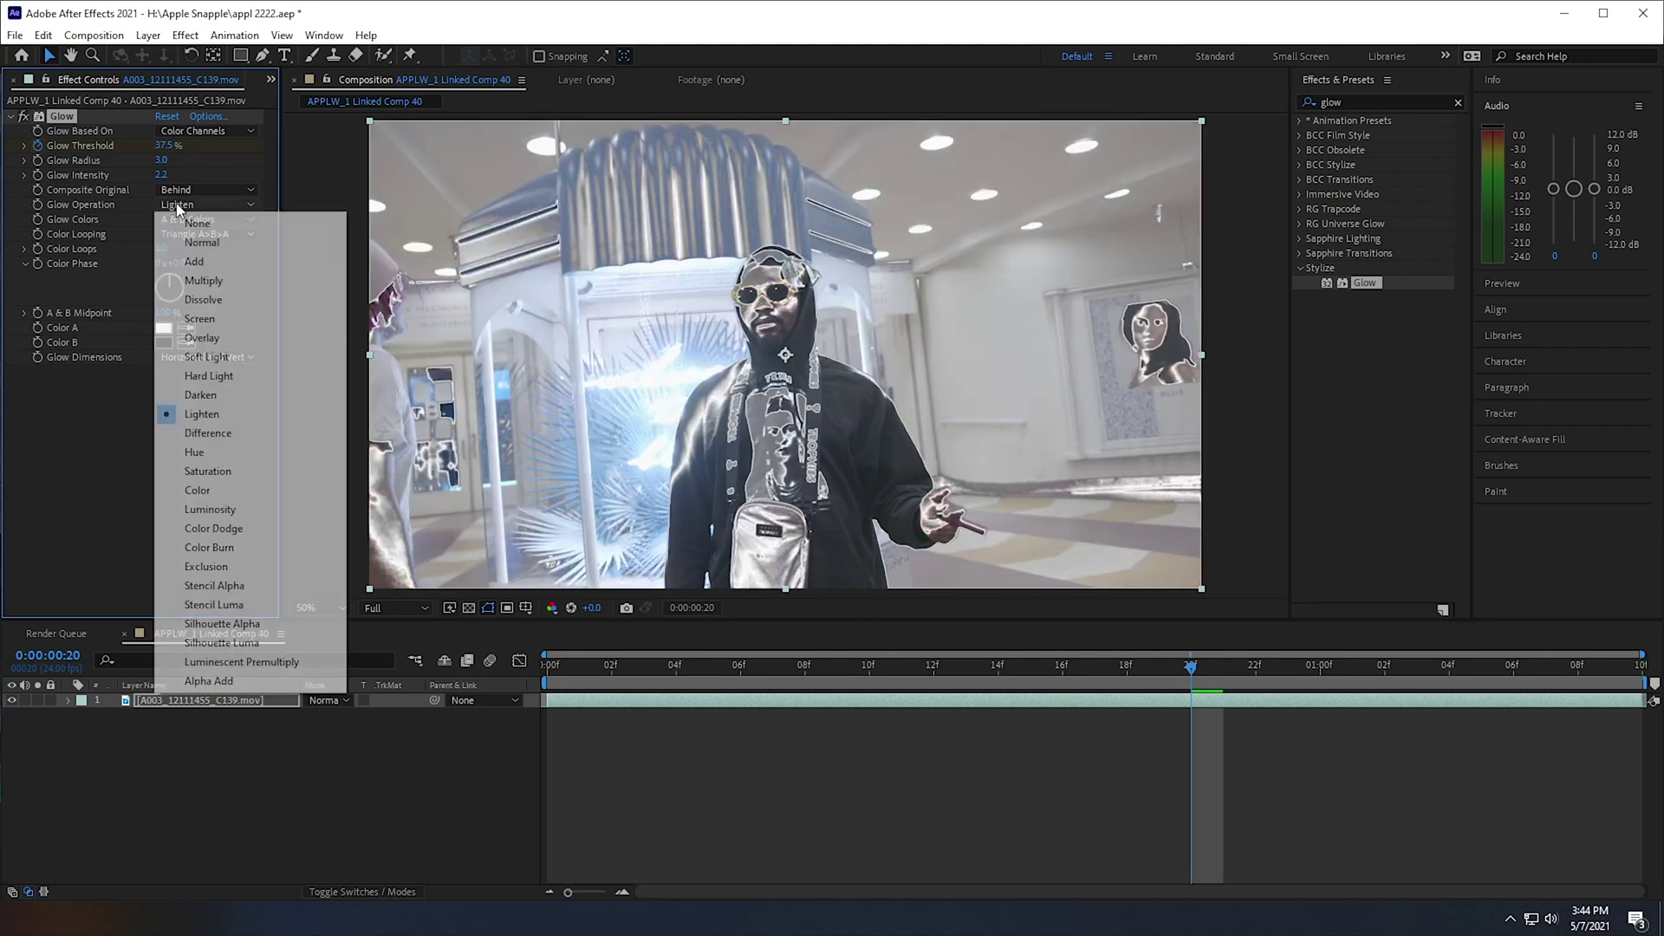
{"action": "left_click", "coordinate": [255, 590]}
{"action": "left_click_drag", "start_coordinate": [694, 669], "coordinate": [1385, 668]}
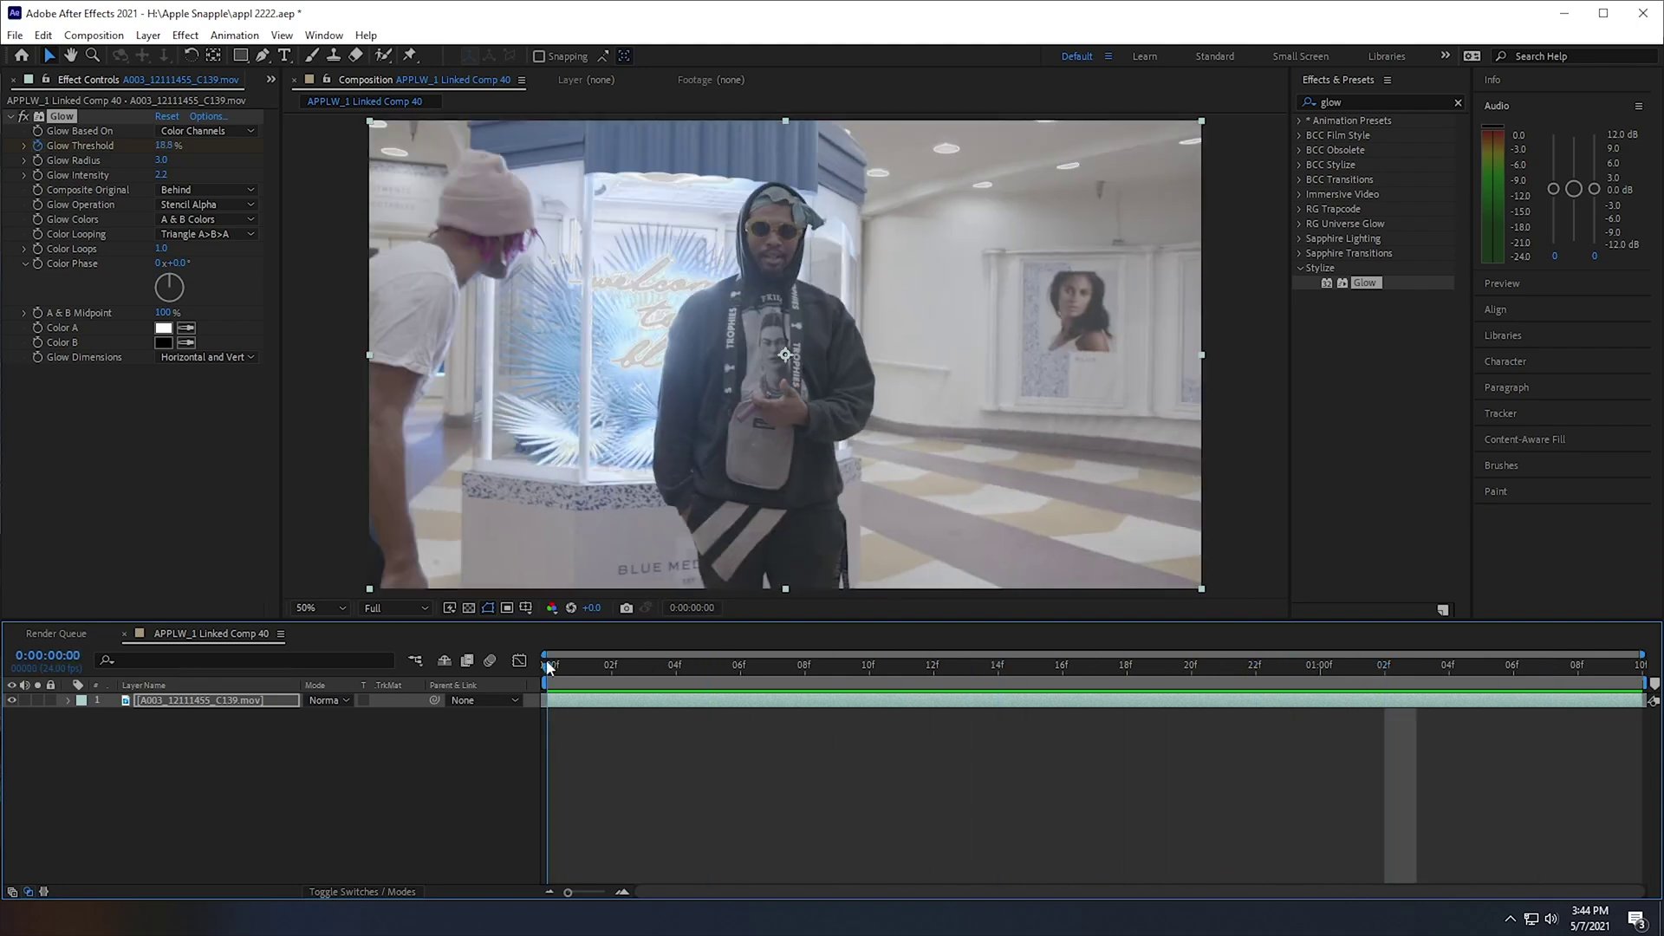
{"action": "left_click_drag", "start_coordinate": [599, 661], "coordinate": [539, 692]}
- Duplicate the footage layer and disable the Glow effect on the lower copy
{"action": "left_click", "coordinate": [76, 729]}
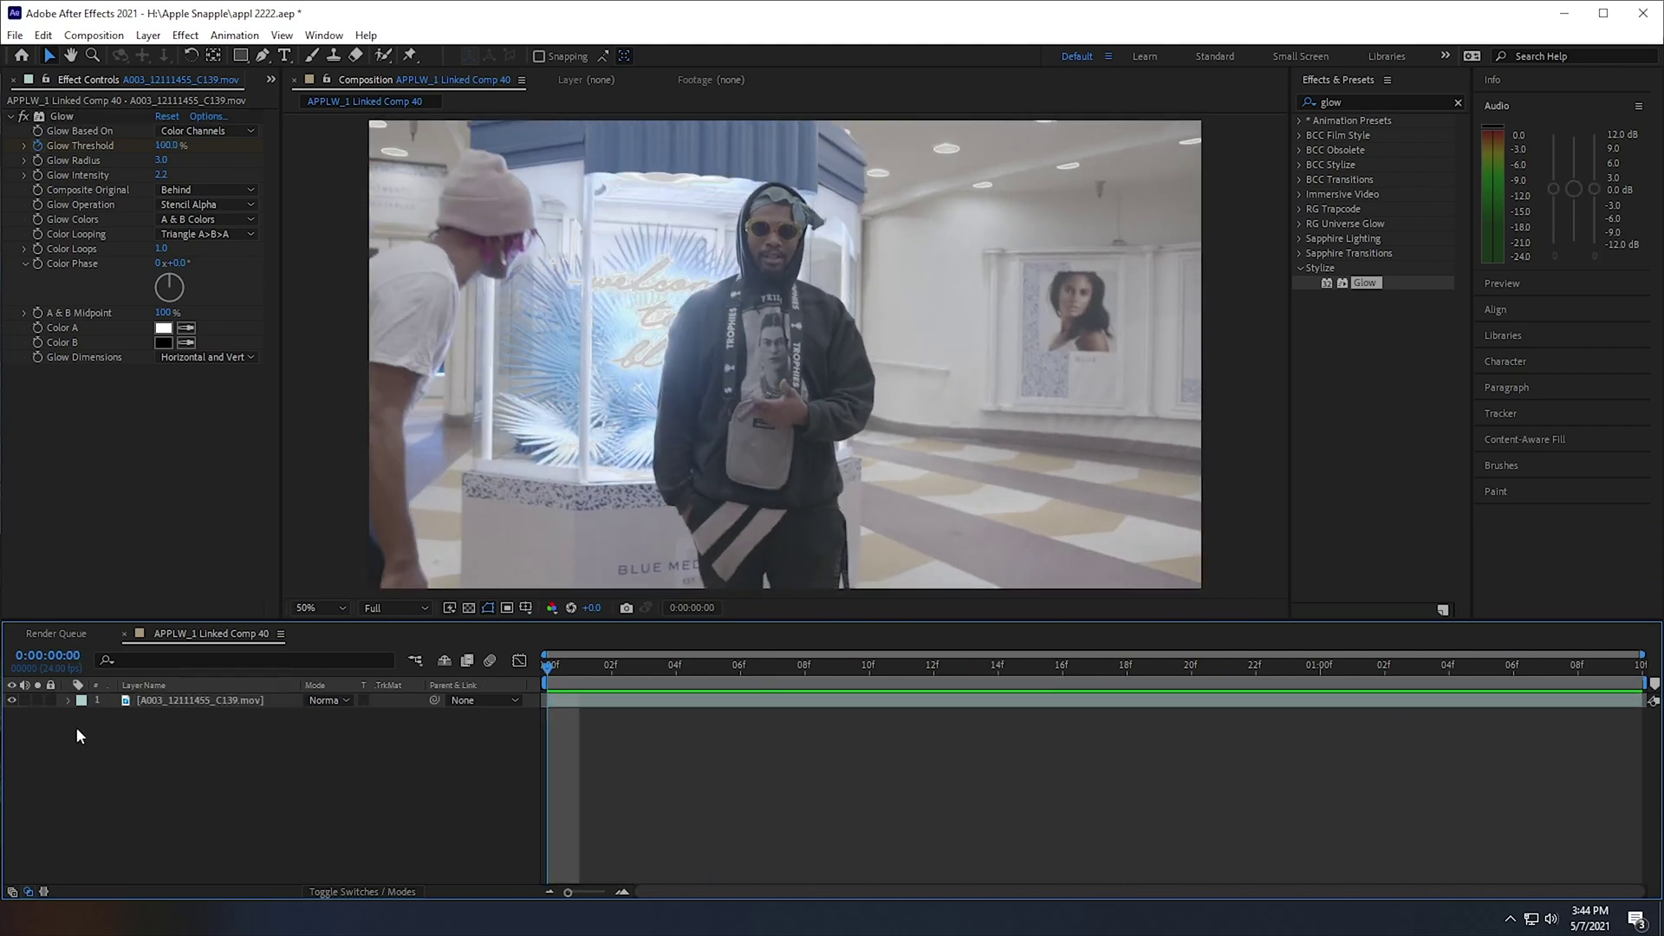
{"action": "left_click", "coordinate": [196, 704]}
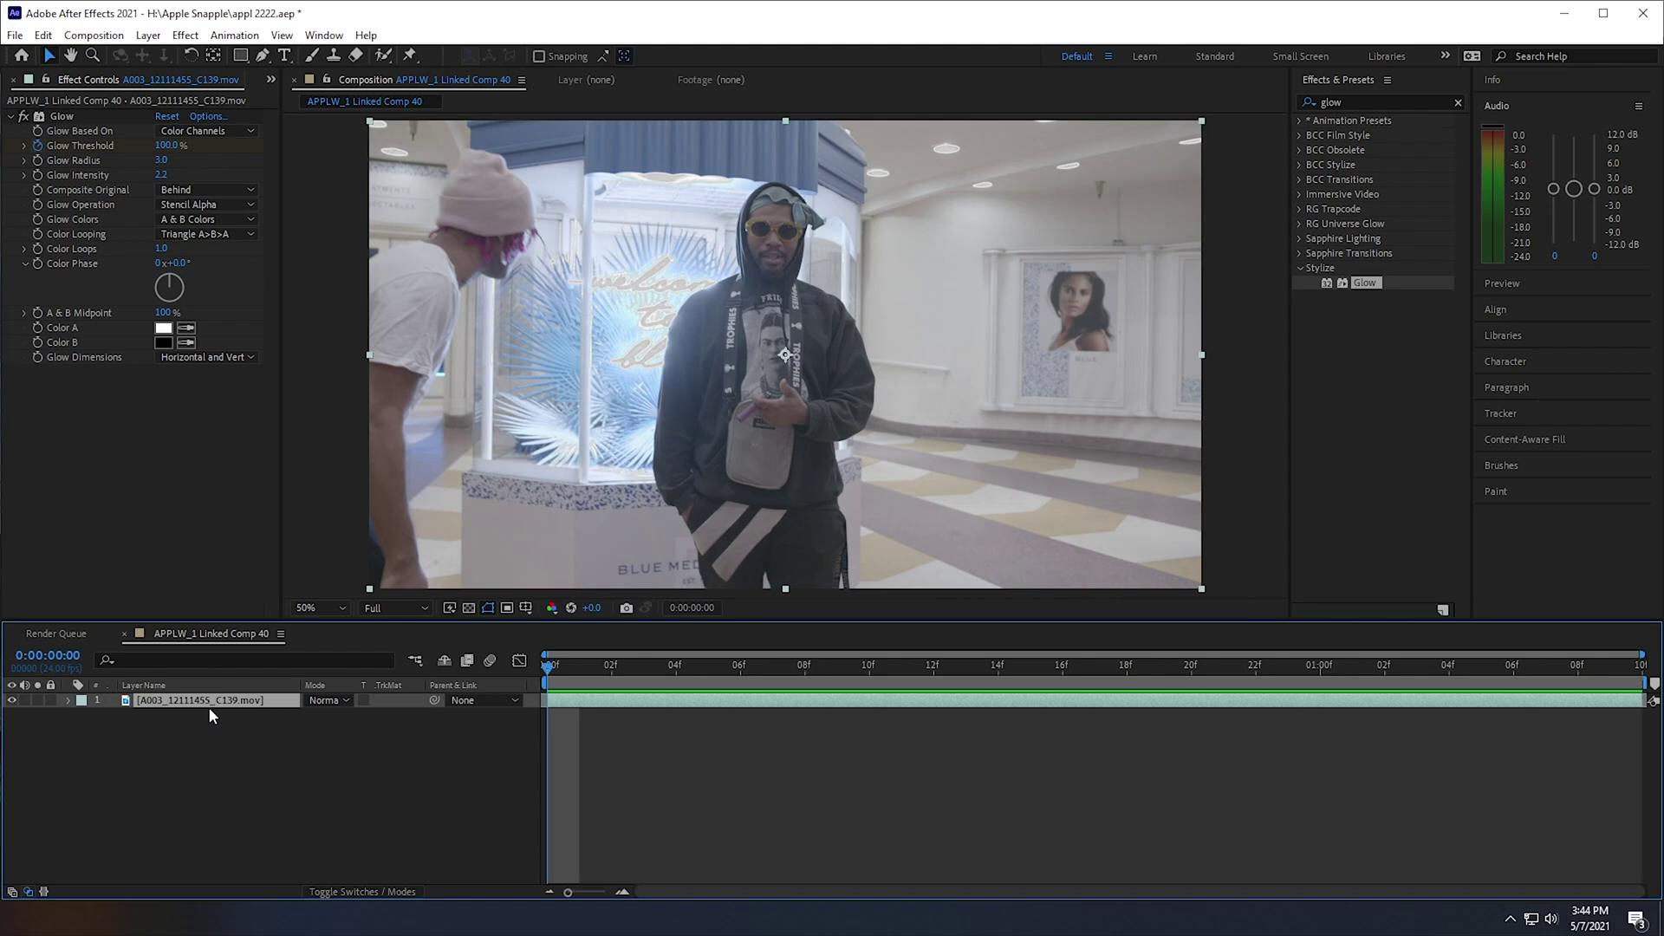
{"action": "key", "text": "ctrl+d"}
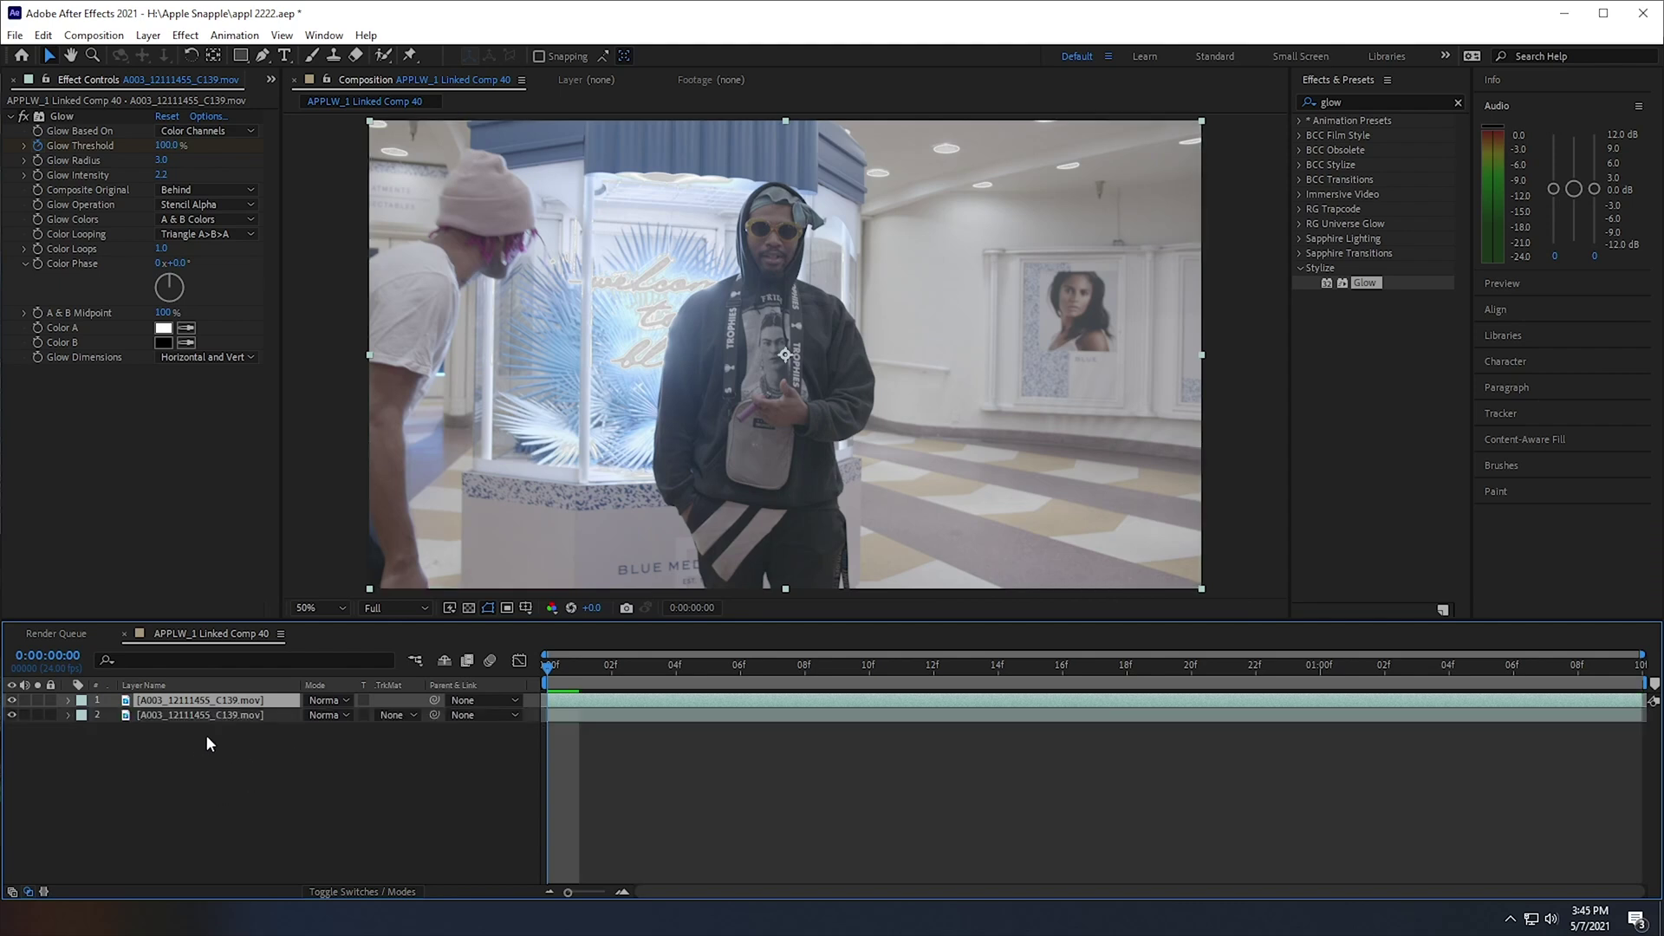
{"action": "left_click", "coordinate": [248, 715]}
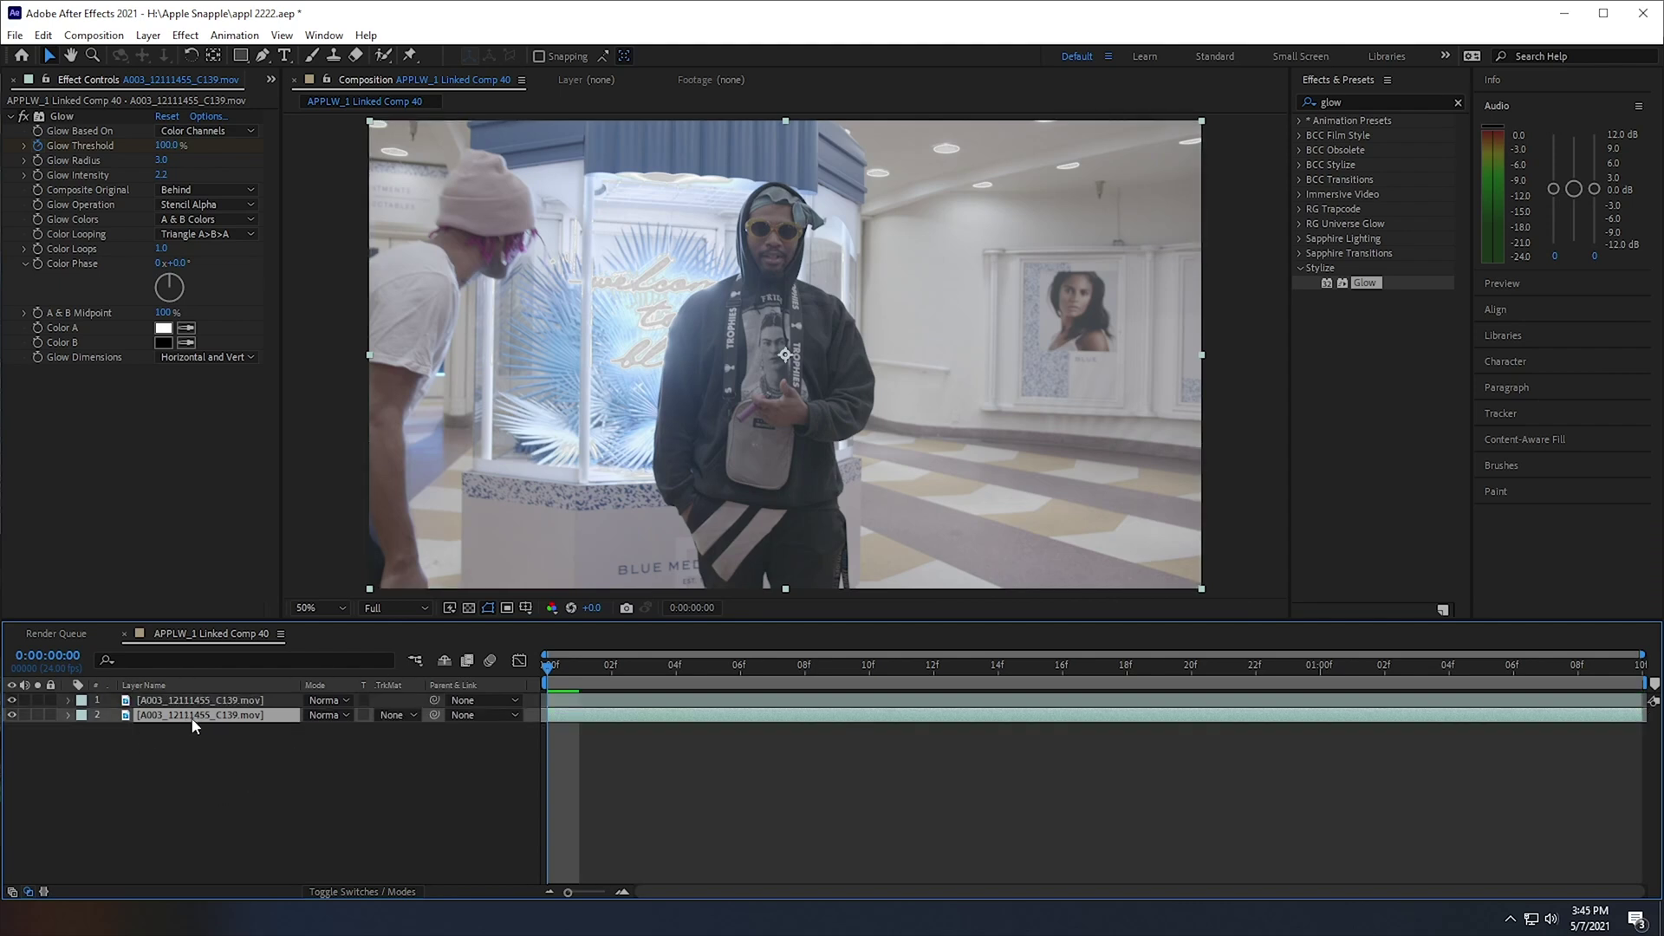
{"action": "left_click", "coordinate": [28, 121]}
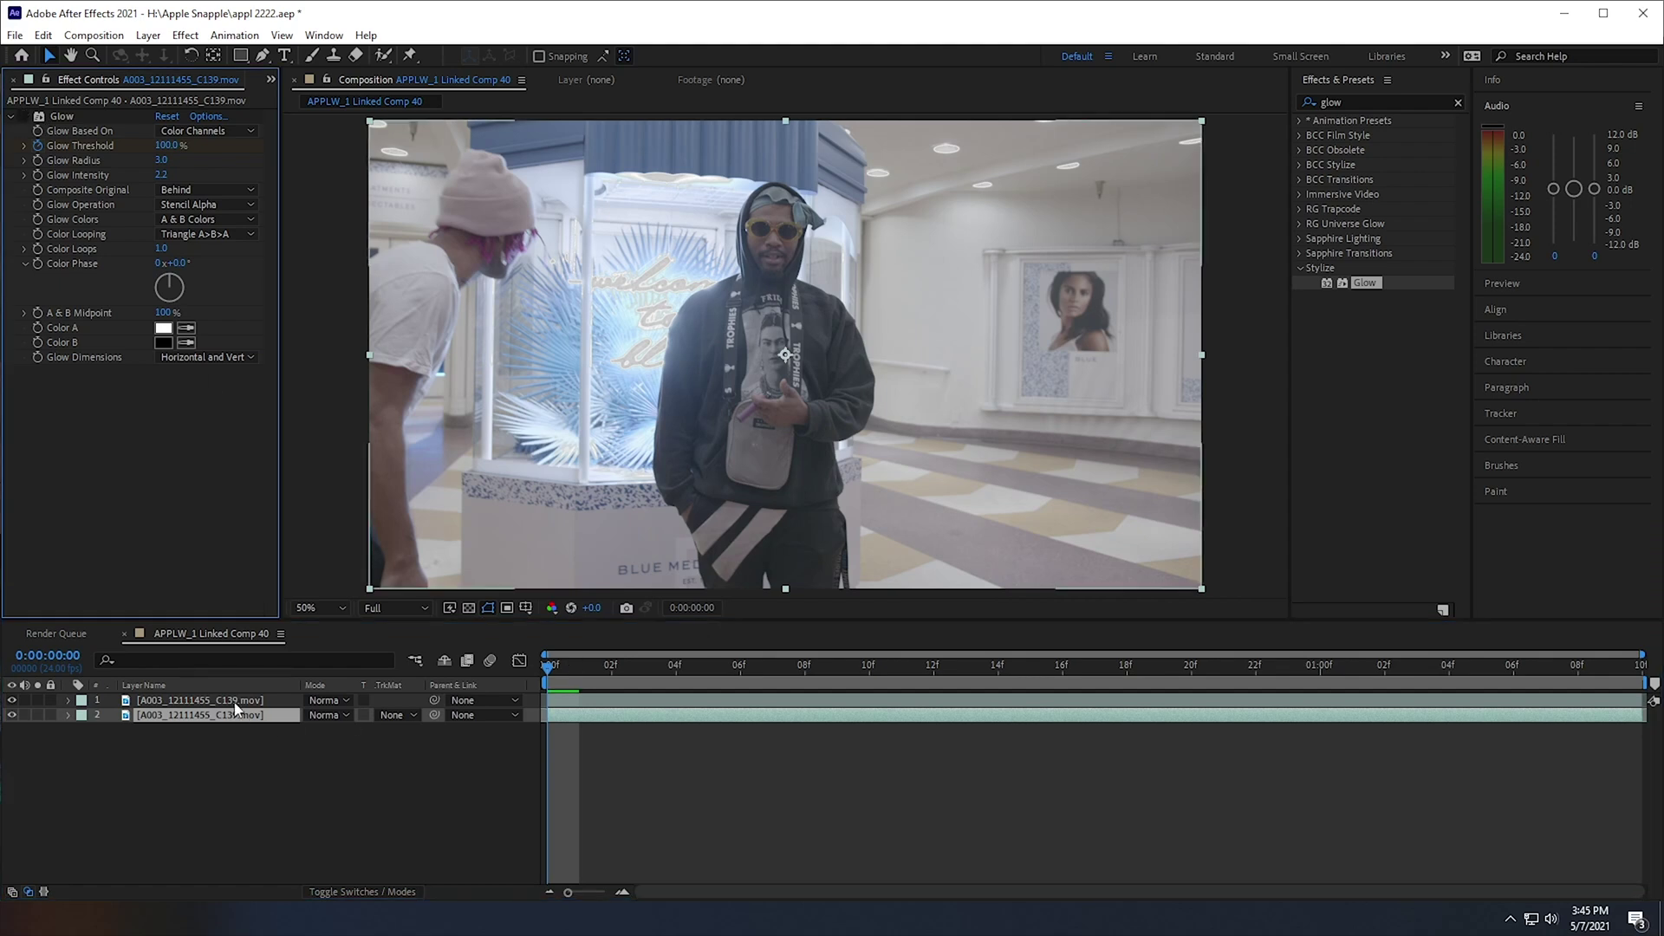
- Set the upper footage layer's blending mode to Color Dodge, checking it at 0:00:00:19
{"action": "left_click_drag", "start_coordinate": [579, 672], "coordinate": [1609, 683]}
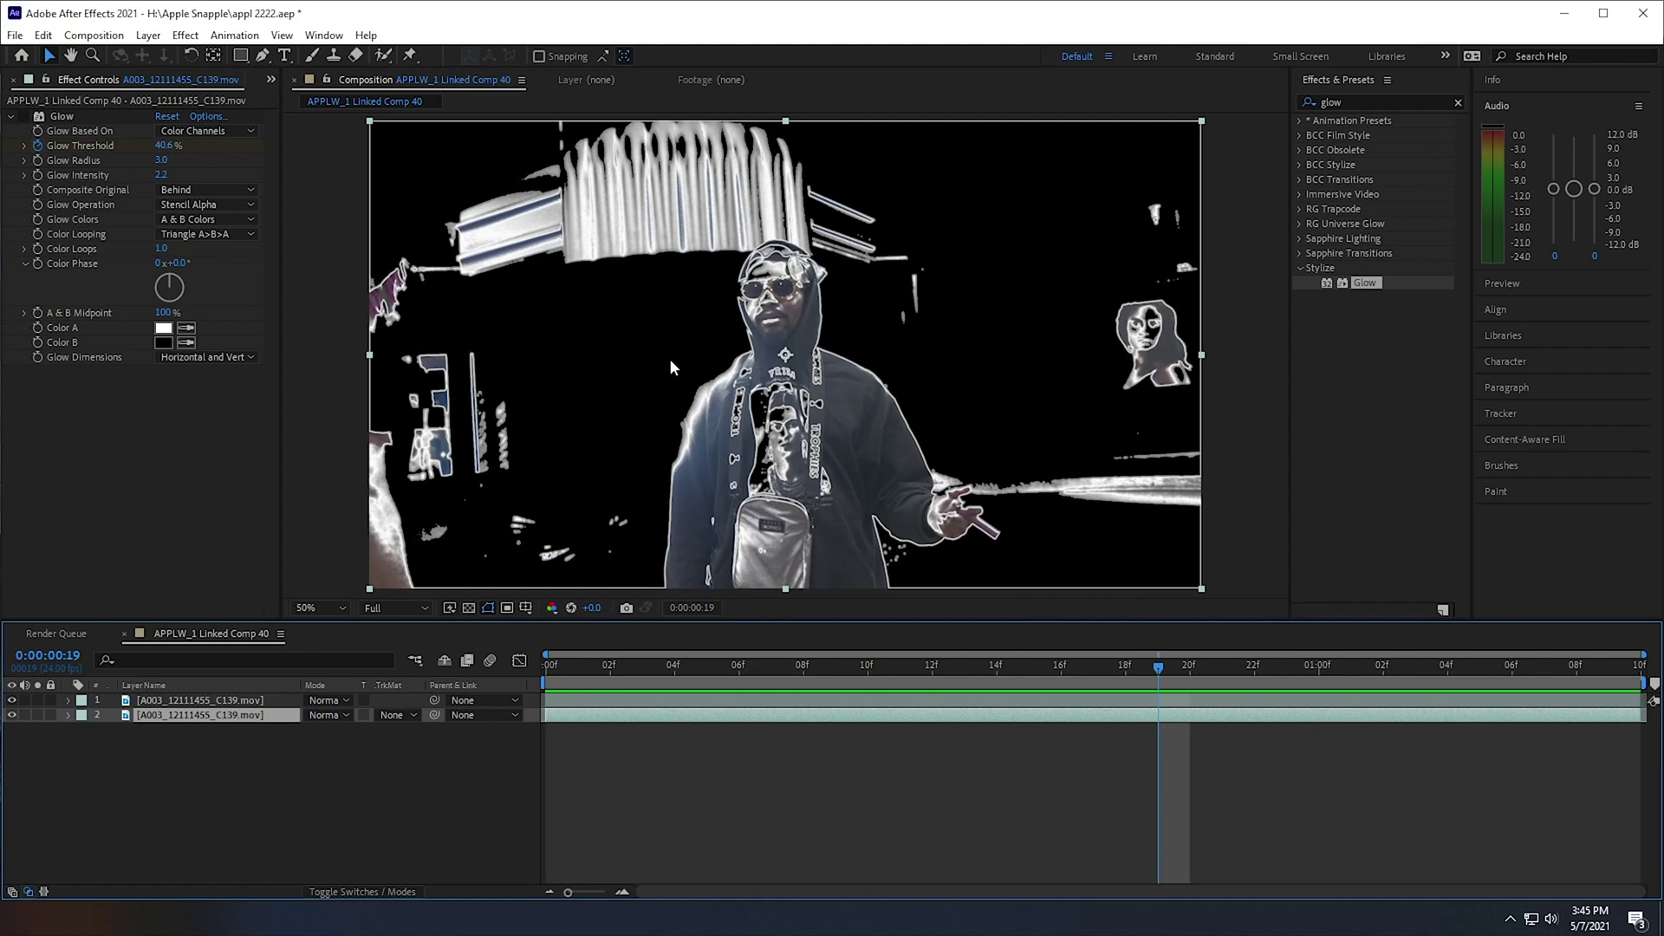
{"action": "left_click", "coordinate": [249, 702]}
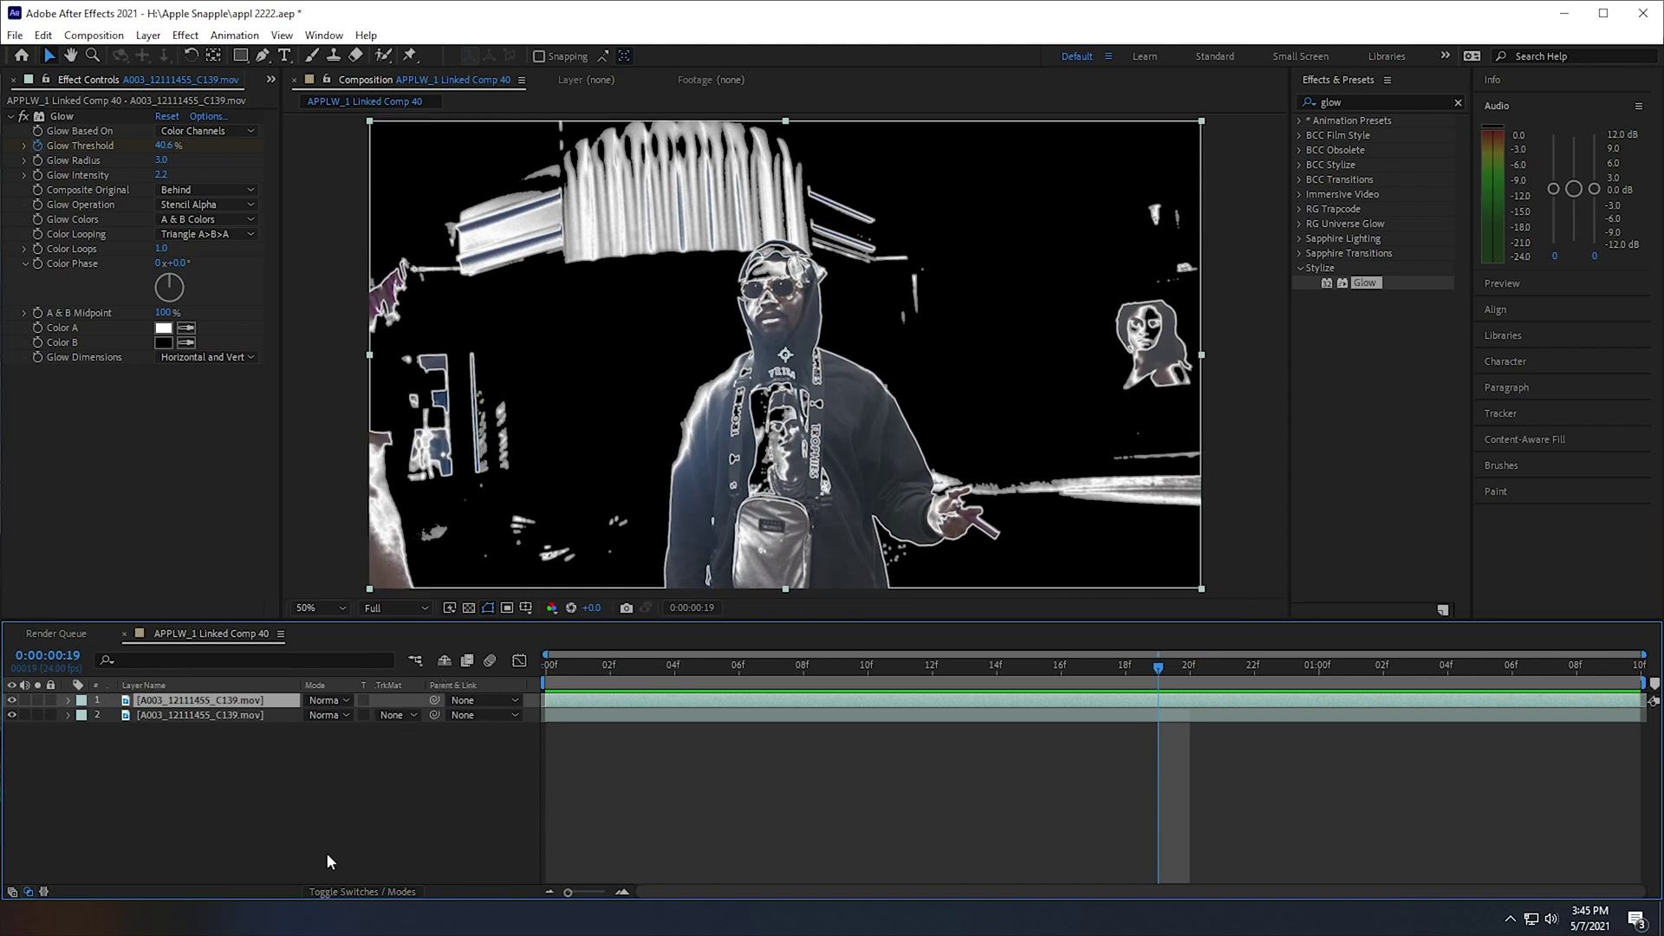
{"action": "left_click", "coordinate": [331, 704]}
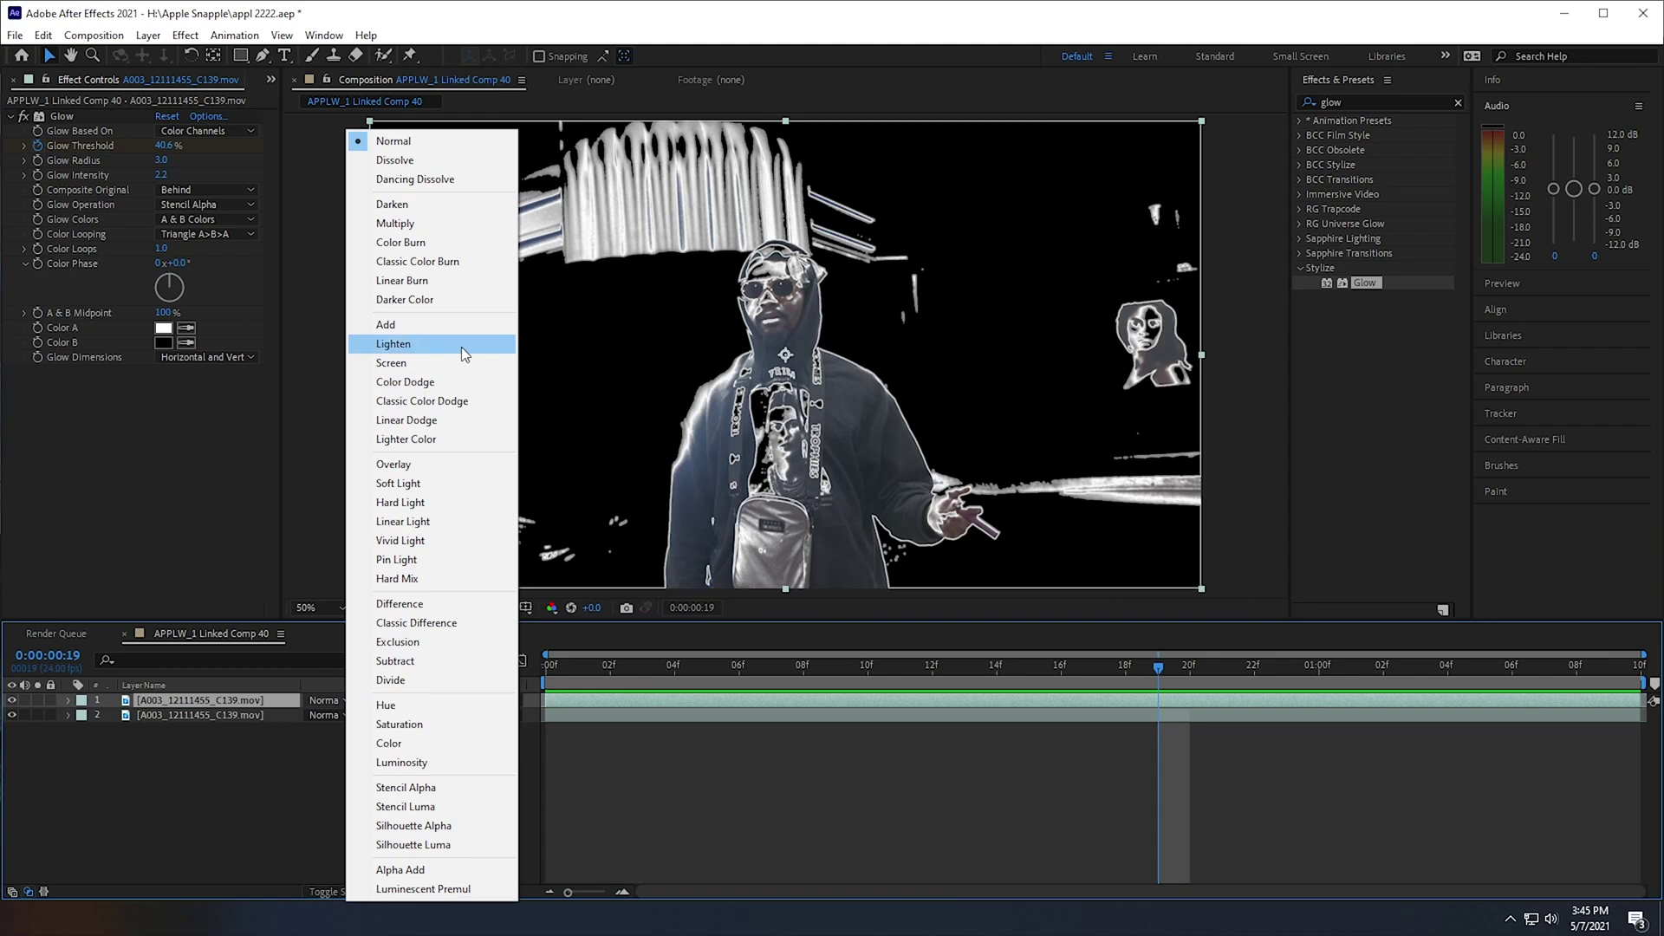
{"action": "left_click", "coordinate": [407, 381]}
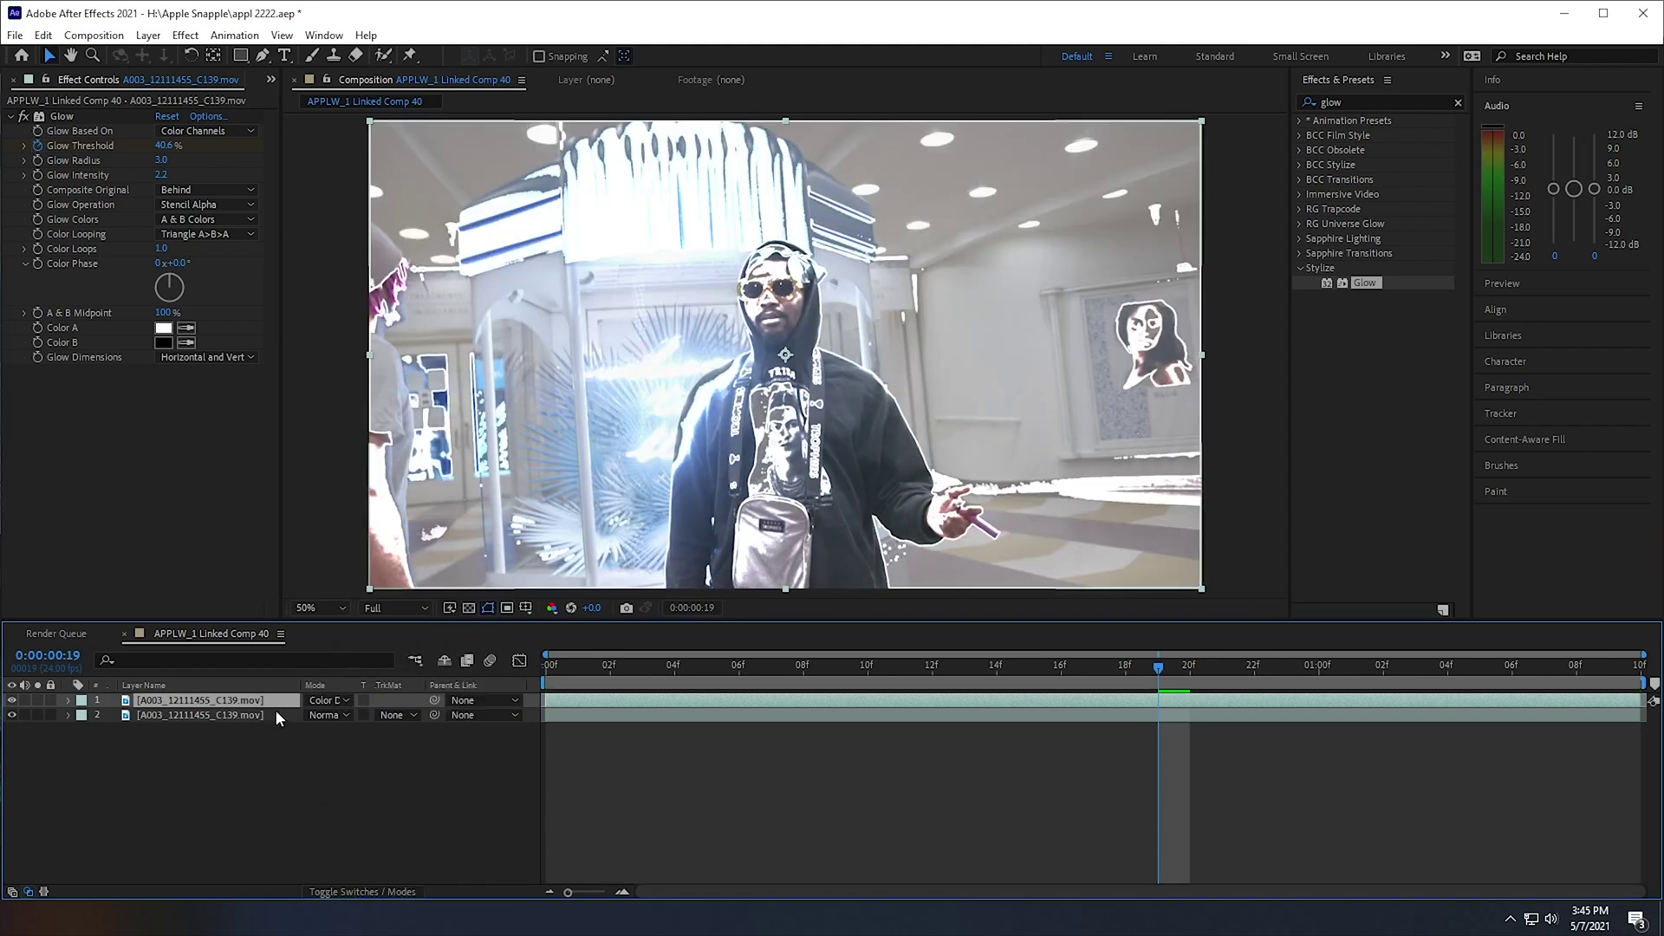
- Try Add and Classic Color Dodge as the upper footage layer's blending mode, returning it to Color Dodge
{"action": "left_click", "coordinate": [325, 700]}
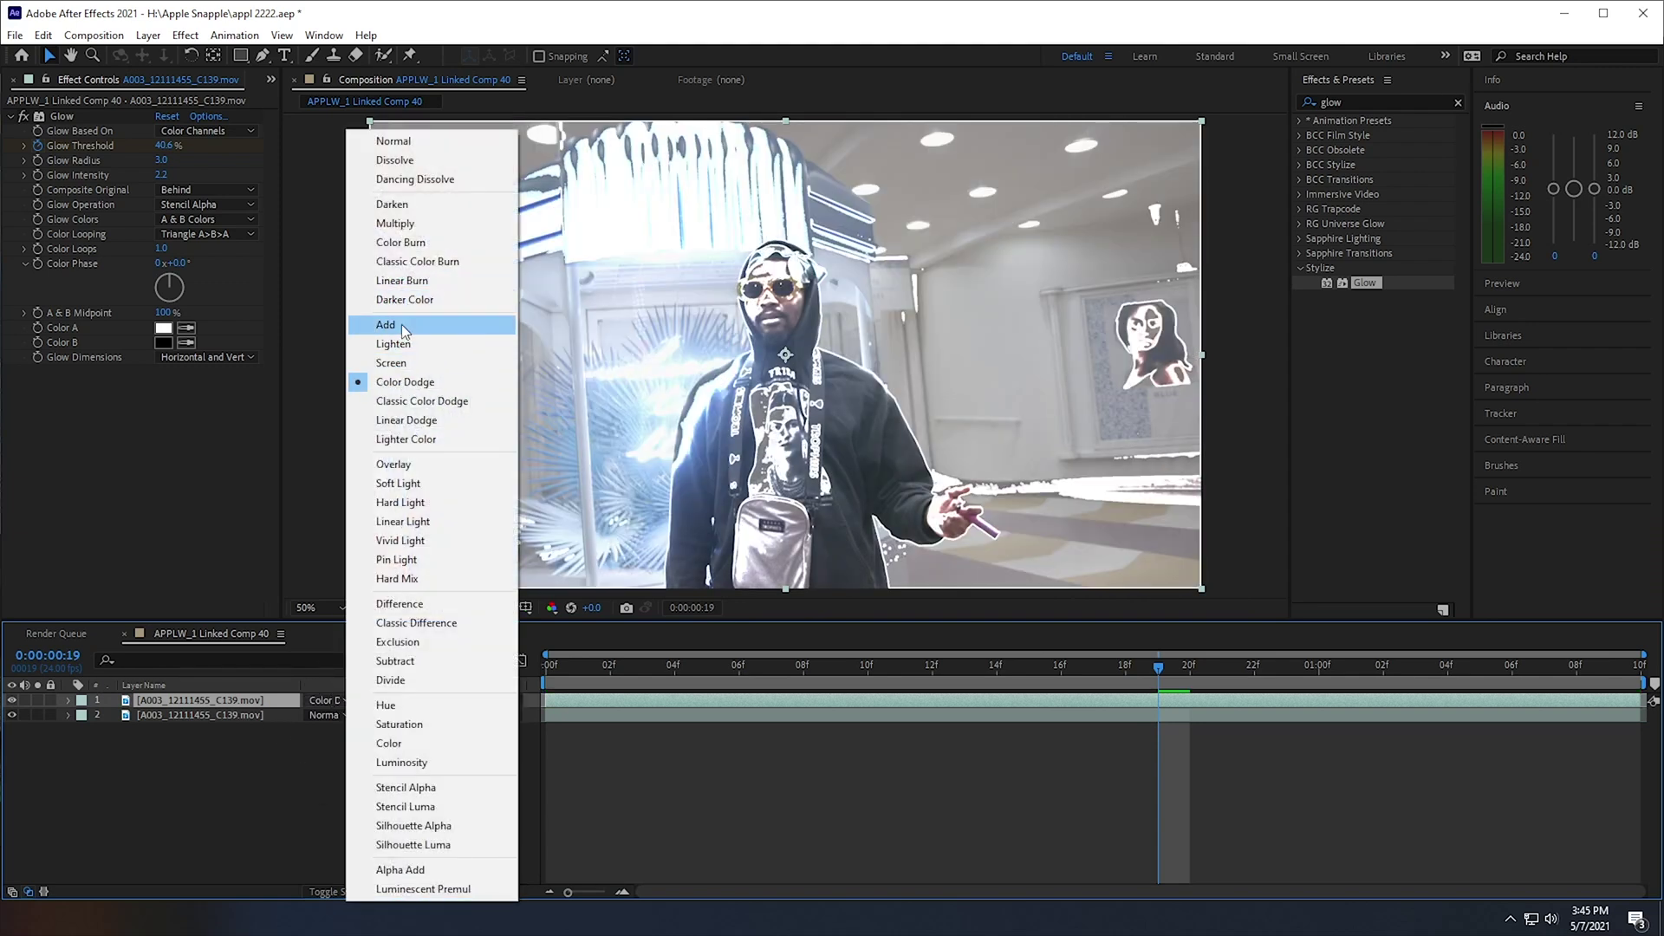
{"action": "left_click", "coordinate": [406, 325]}
{"action": "left_click", "coordinate": [326, 701]}
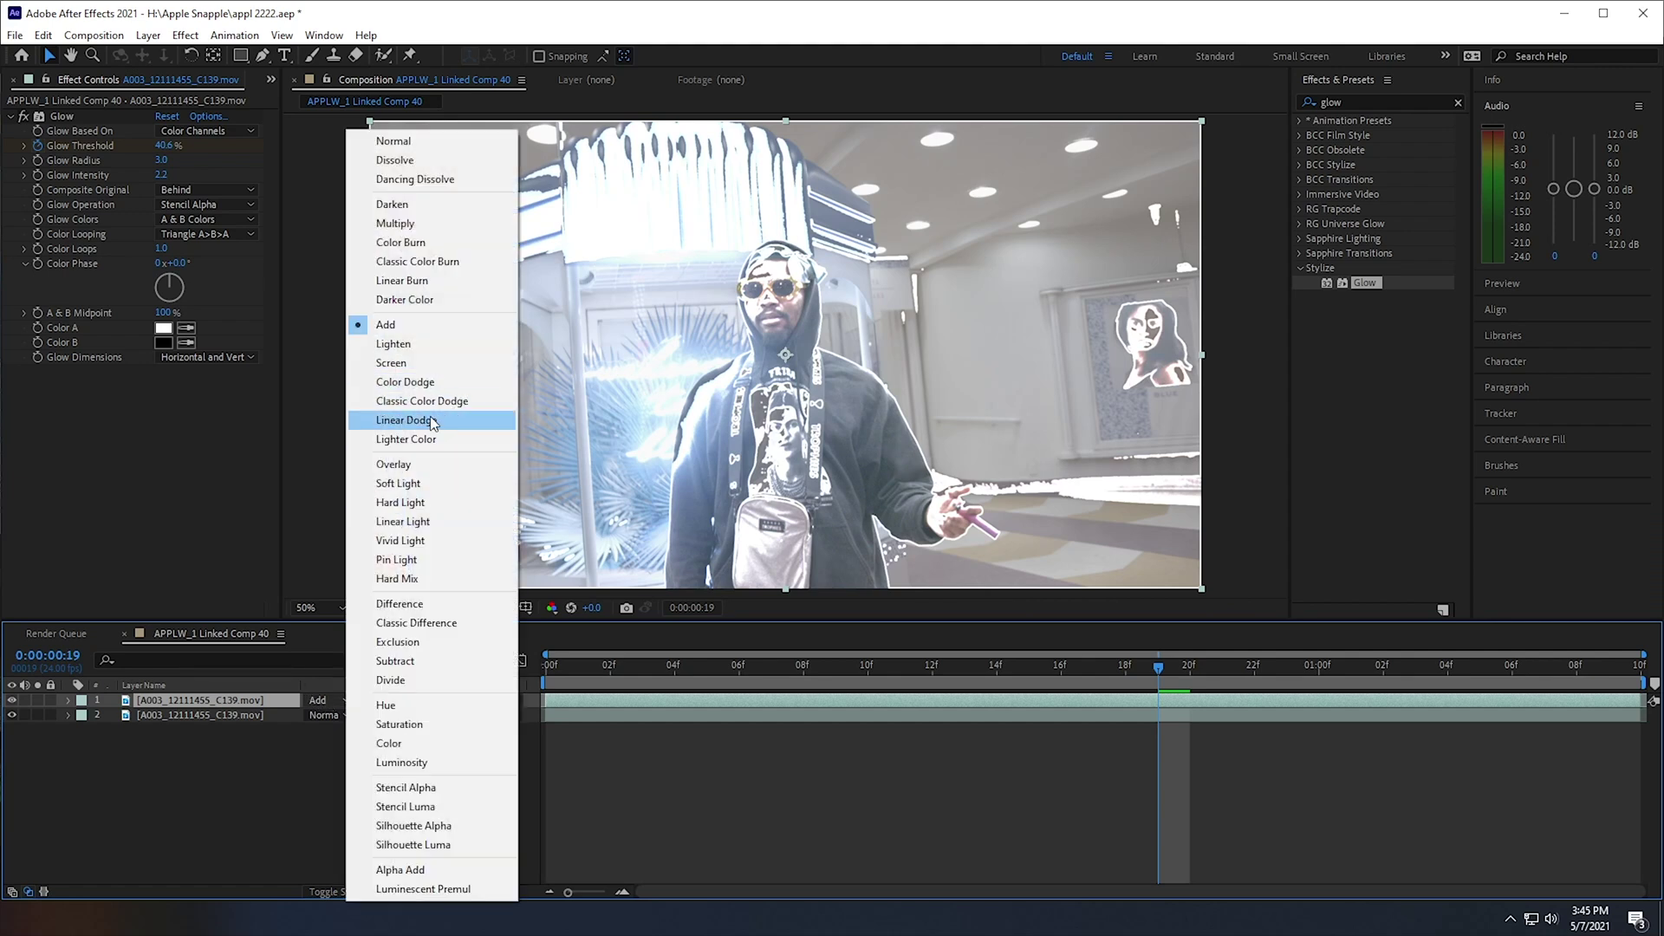
{"action": "left_click", "coordinate": [416, 400]}
{"action": "left_click", "coordinate": [351, 701]}
{"action": "left_click", "coordinate": [364, 704]}
{"action": "left_click", "coordinate": [326, 701]}
{"action": "left_click", "coordinate": [416, 382]}
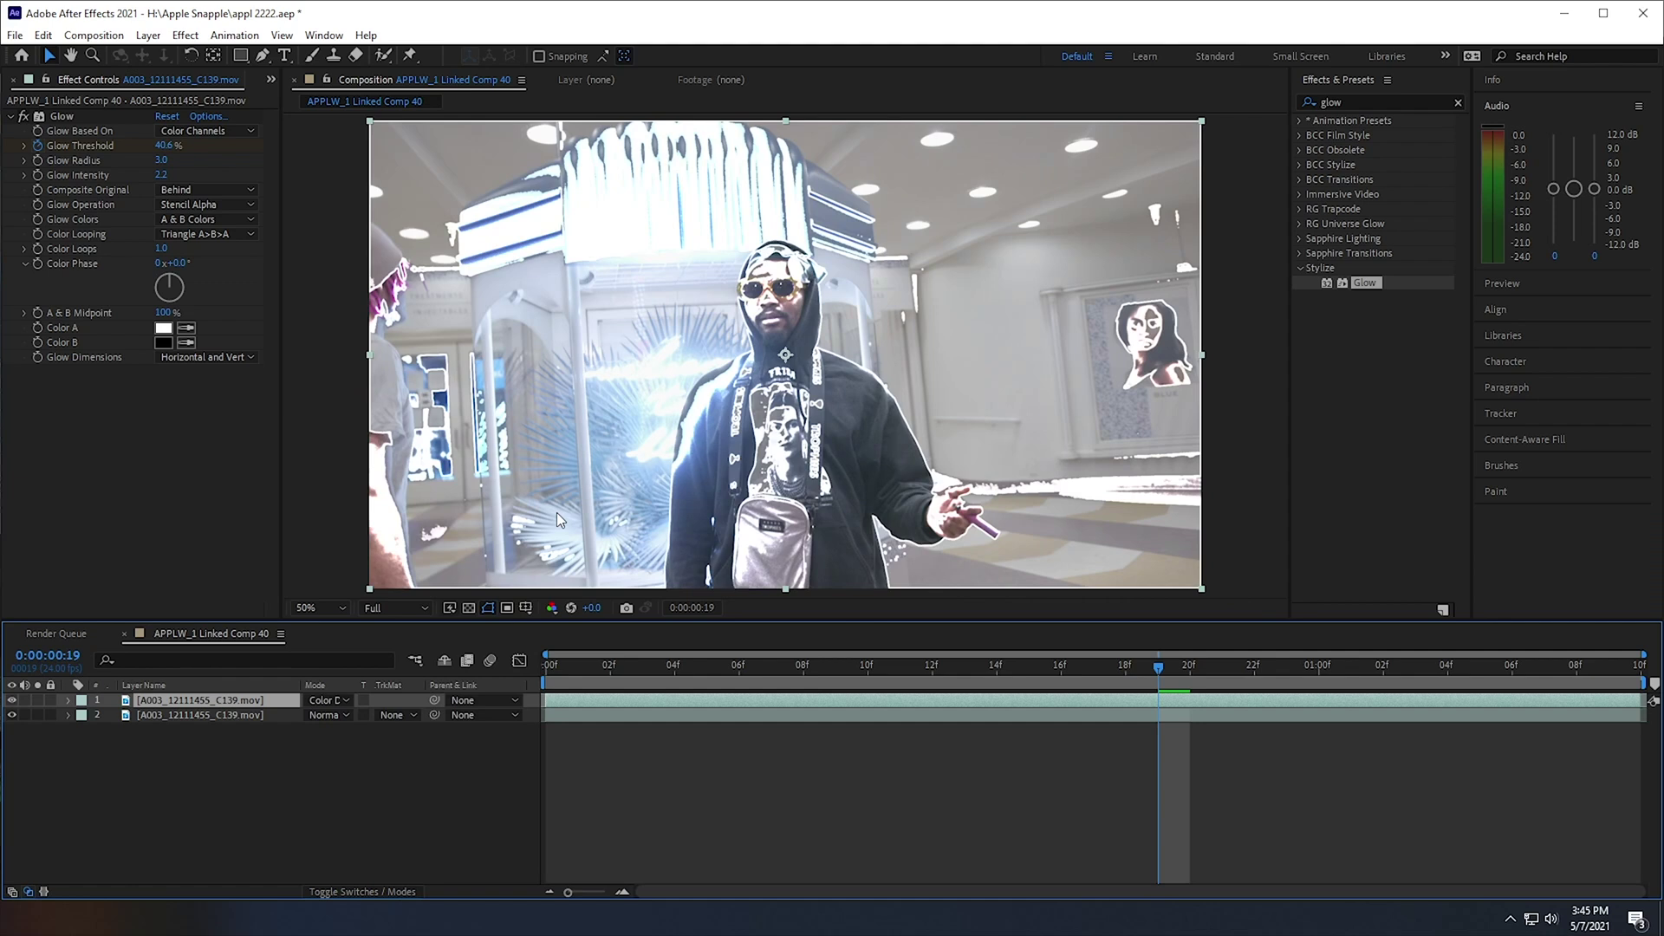
- Review the Color Dodge blend across the clip and set the upper layer's Glow Radius to 0.0 and Glow Intensity to 1.0
{"action": "left_click_drag", "start_coordinate": [704, 659], "coordinate": [932, 659]}
{"action": "key", "text": "space"}
{"action": "key", "text": "space"}
{"action": "left_click_drag", "start_coordinate": [1316, 690], "coordinate": [477, 695]}
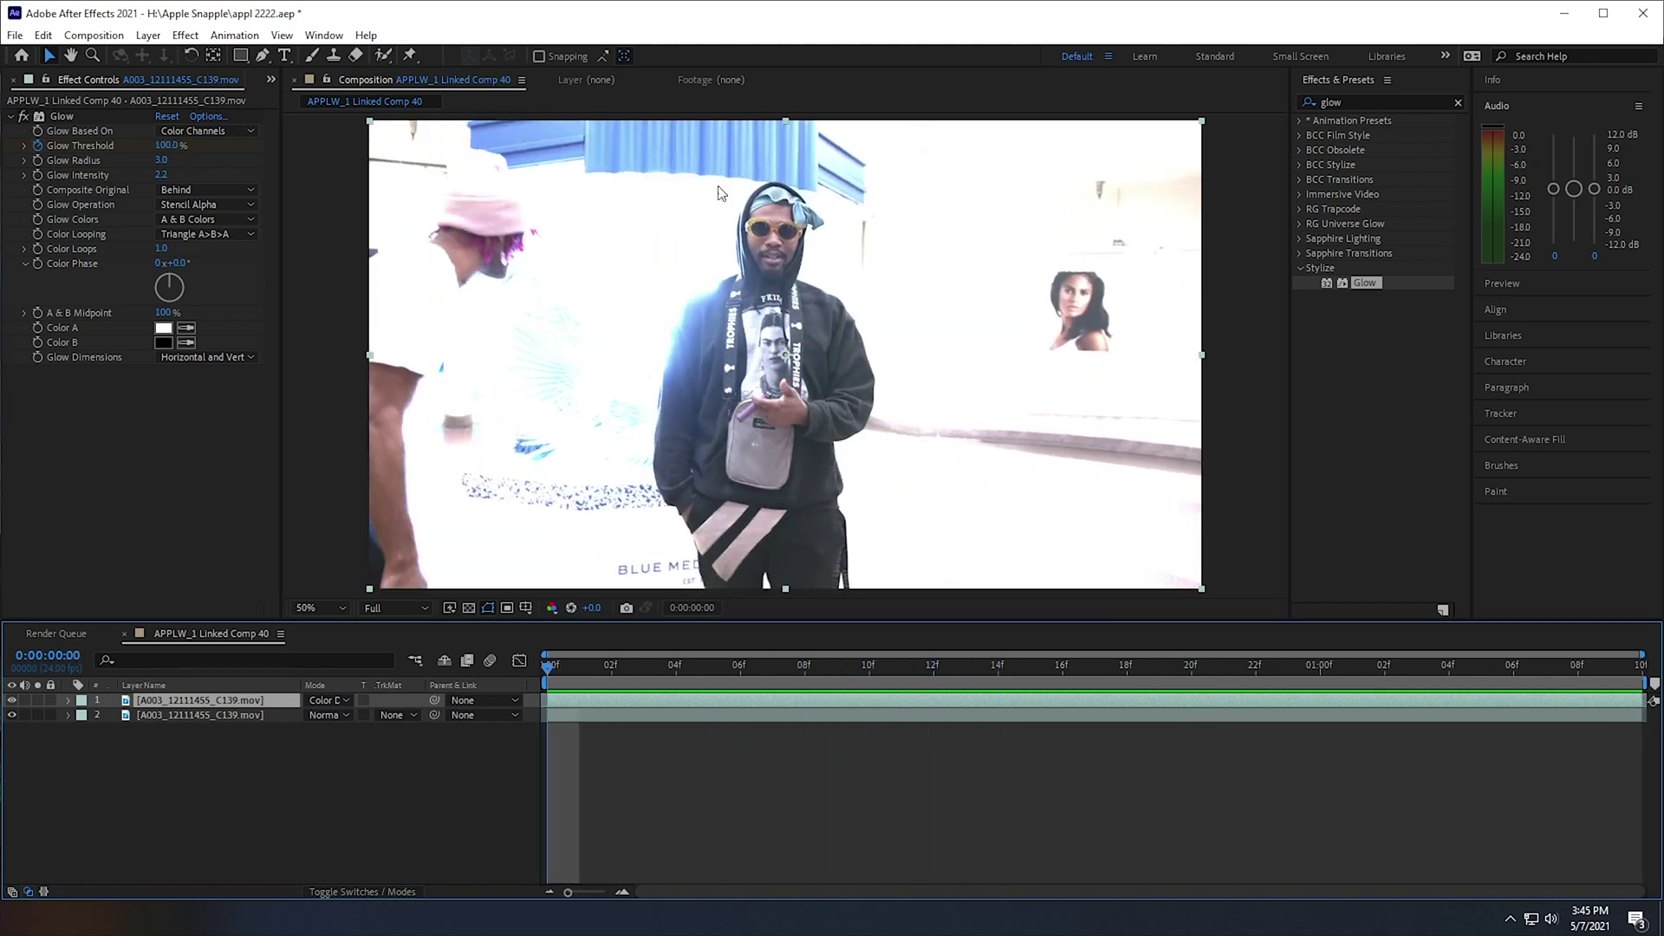
{"action": "left_click", "coordinate": [166, 172]}
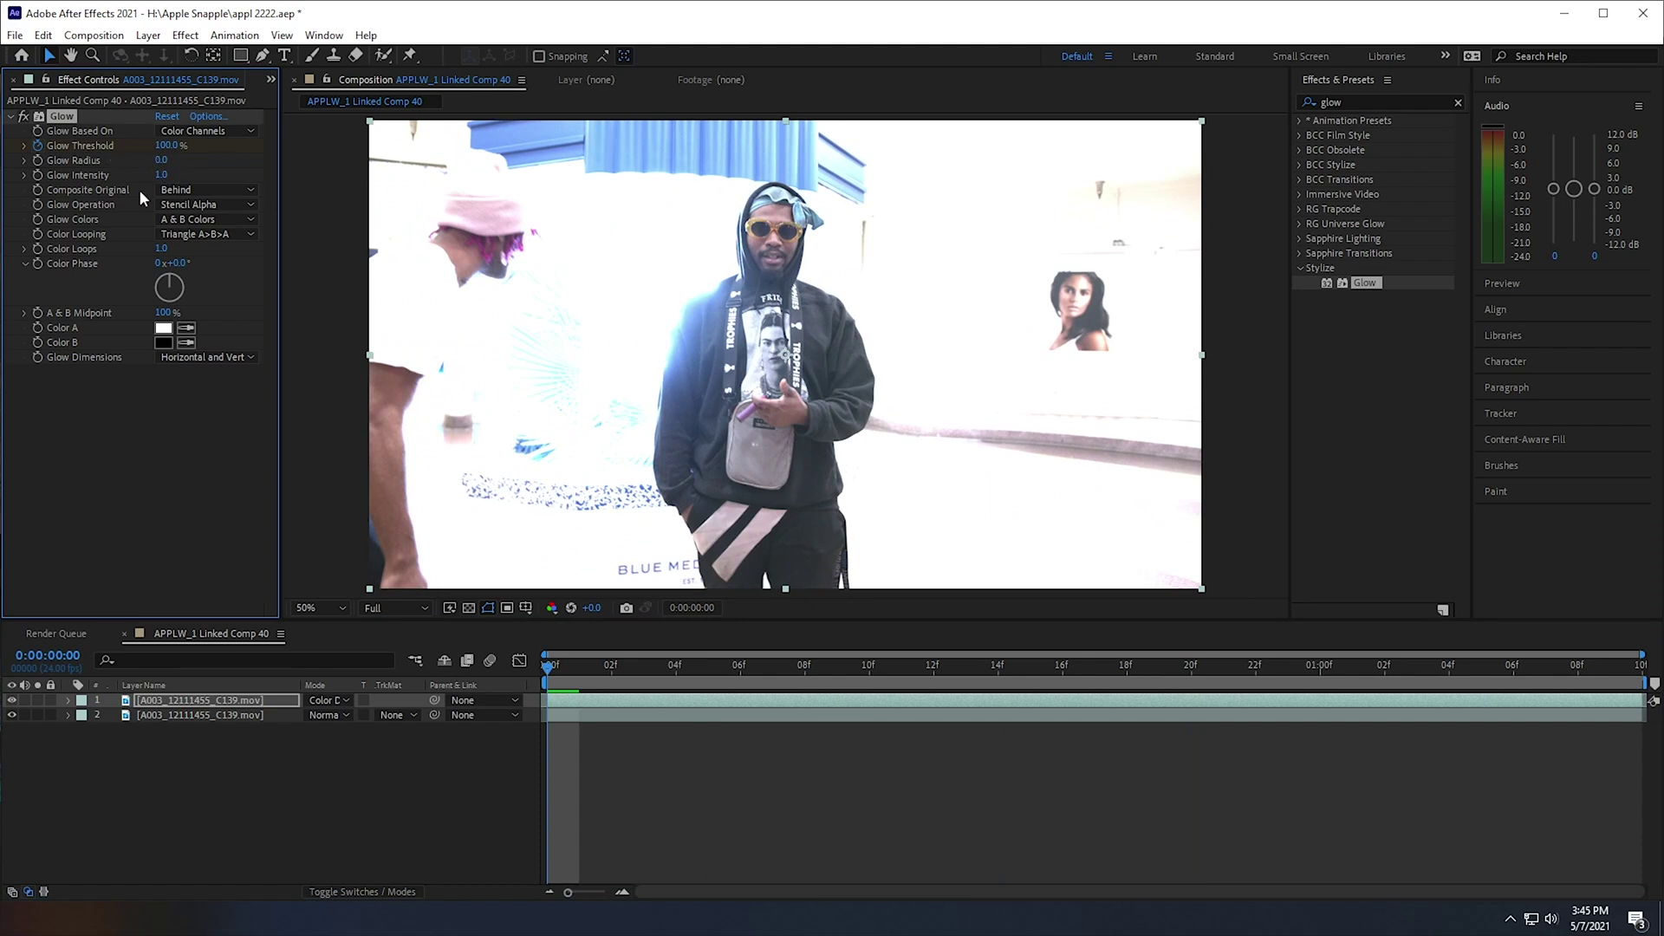
{"action": "left_click_drag", "start_coordinate": [613, 691], "coordinate": [503, 688]}
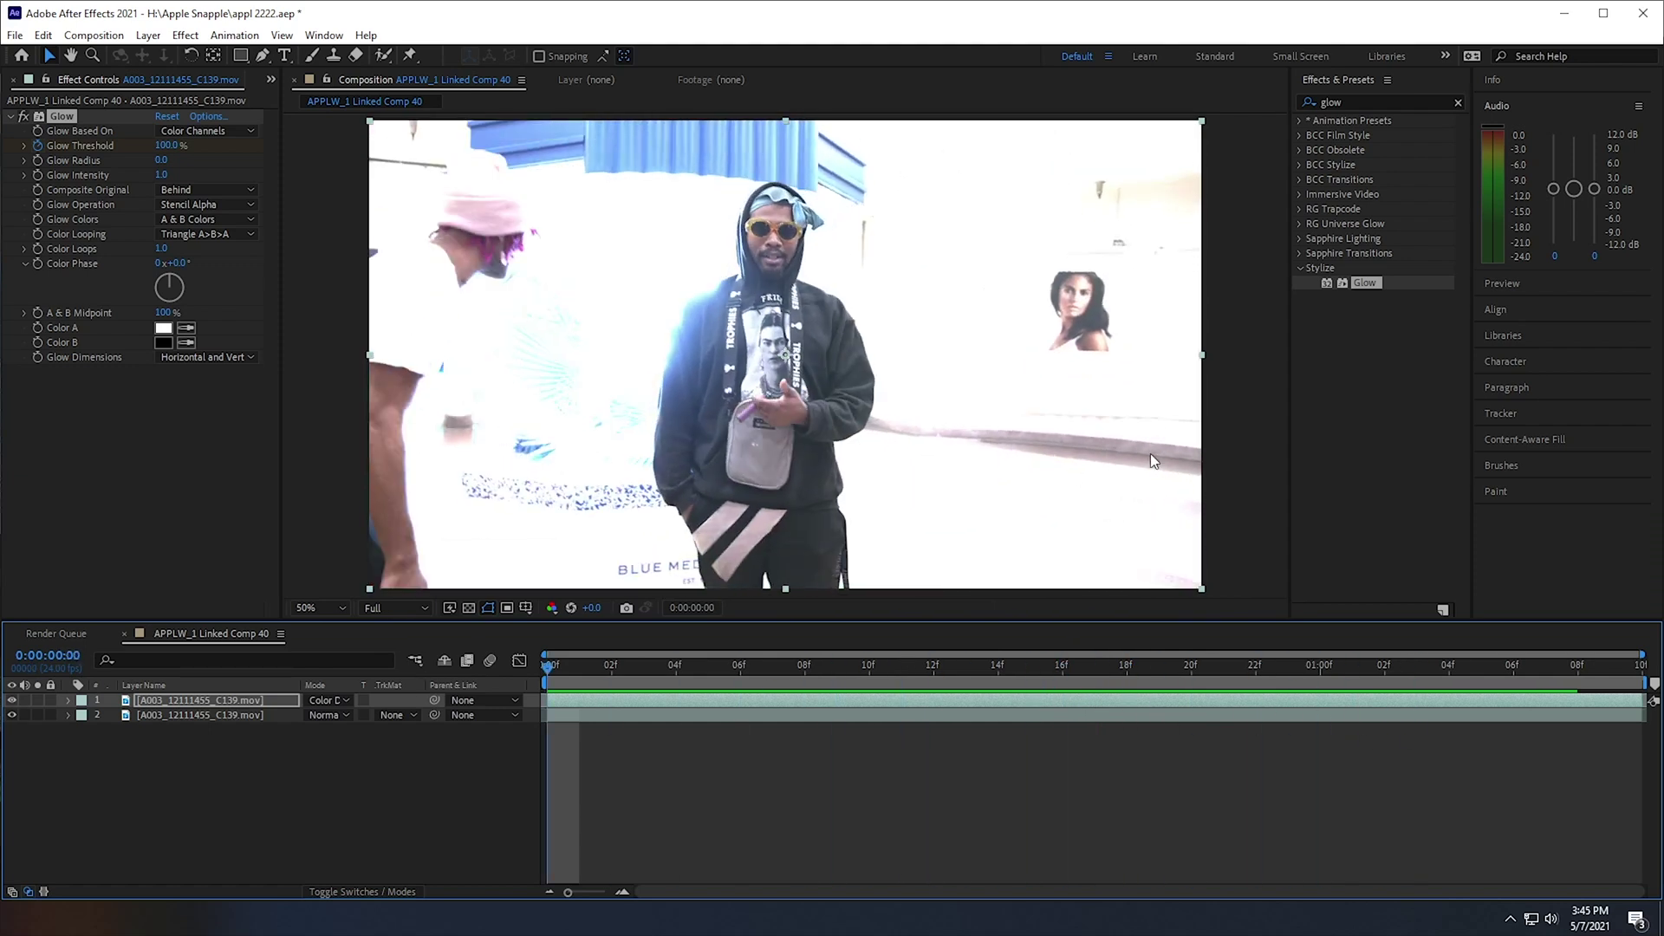
- Find the Turbulent Displace effect by searching for "turbu" and apply it to the upper footage layer
{"action": "left_click", "coordinate": [1436, 103]}
{"action": "type", "text": "turbula"}
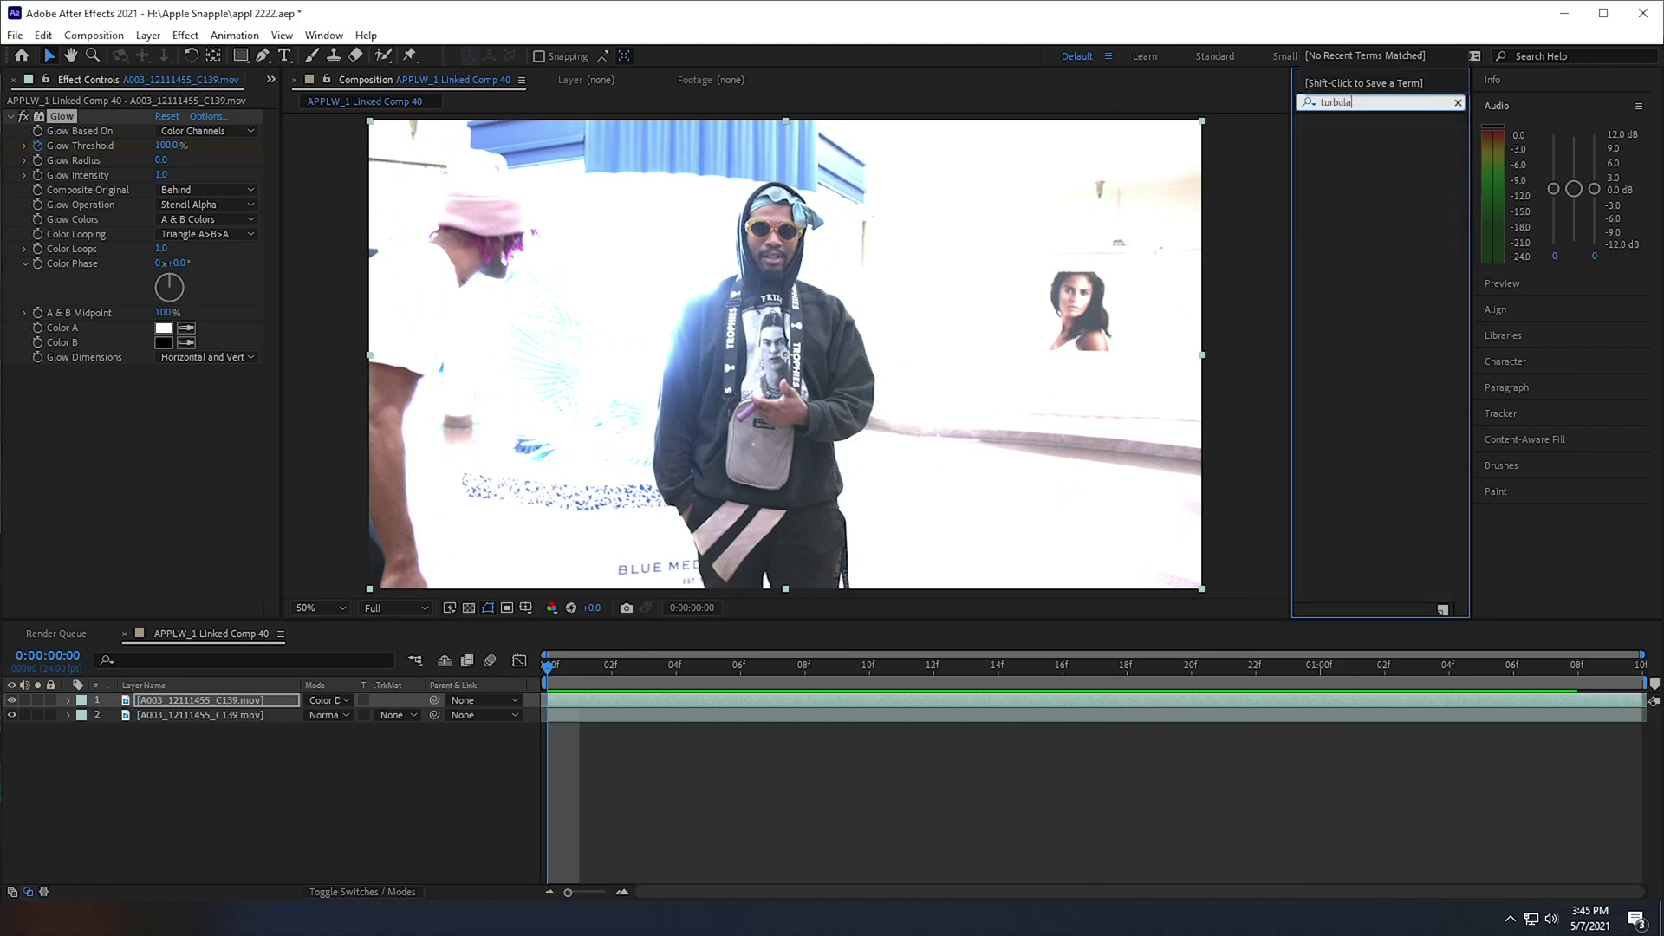
{"action": "key", "text": "BackSpace"}
{"action": "key", "text": "BackSpace"}
{"action": "key", "text": "BackSpace"}
{"action": "key", "text": "BackSpace"}
{"action": "key", "text": "BackSpace"}
{"action": "type", "text": "turb"}
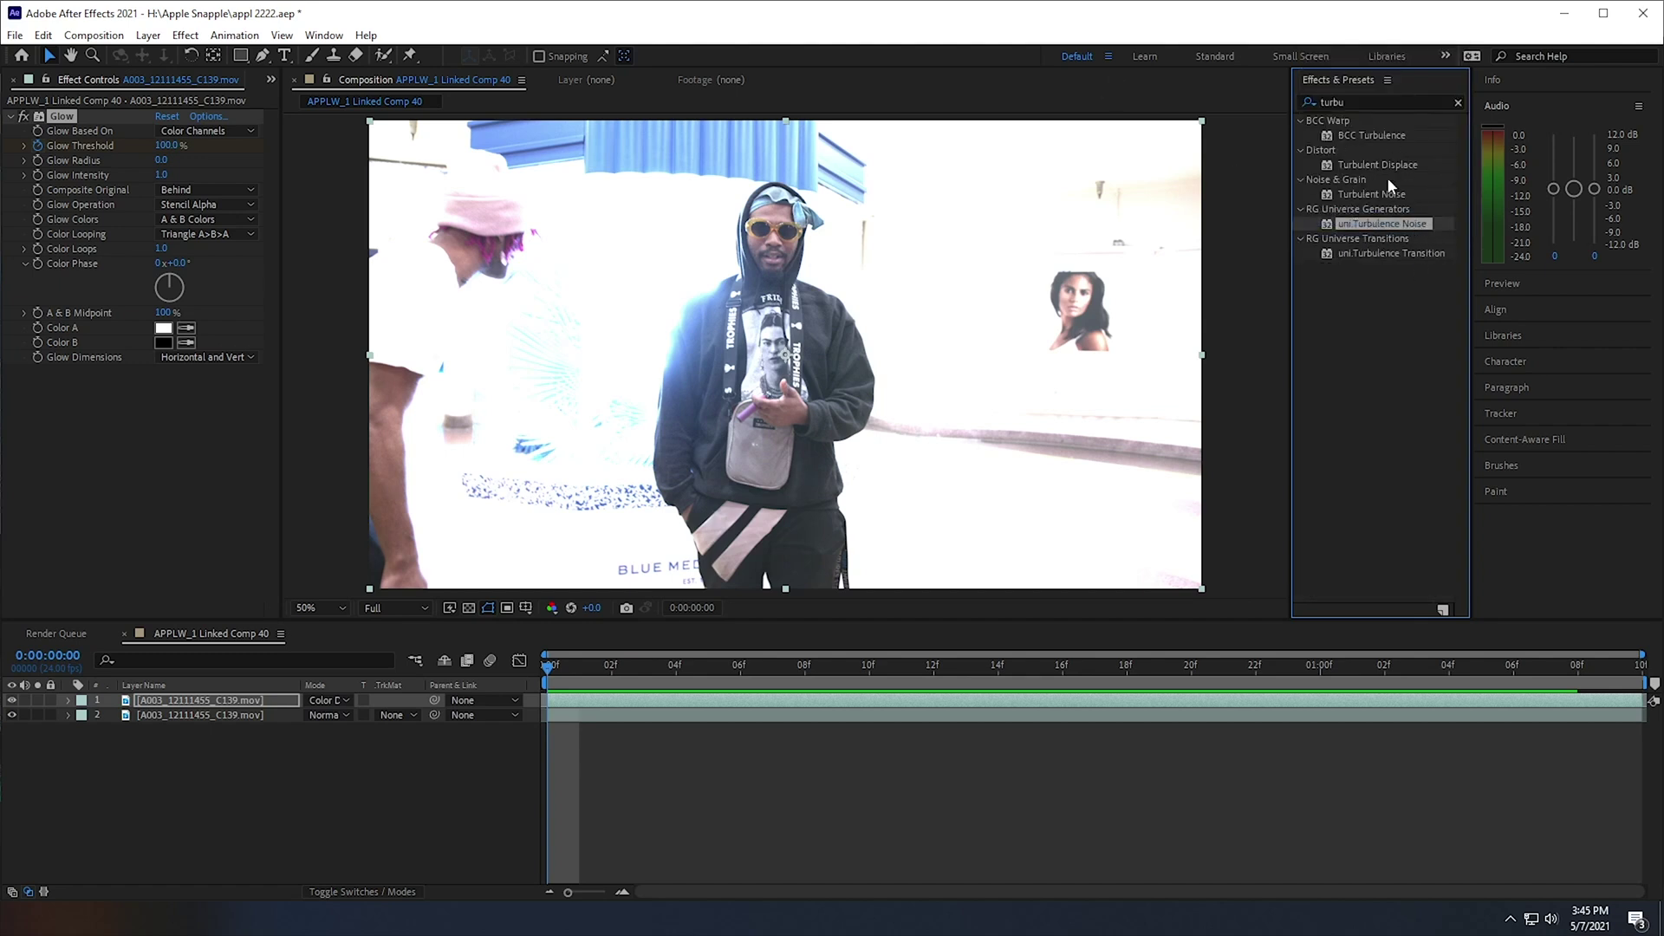
{"action": "left_click_drag", "start_coordinate": [1380, 163], "coordinate": [1123, 656]}
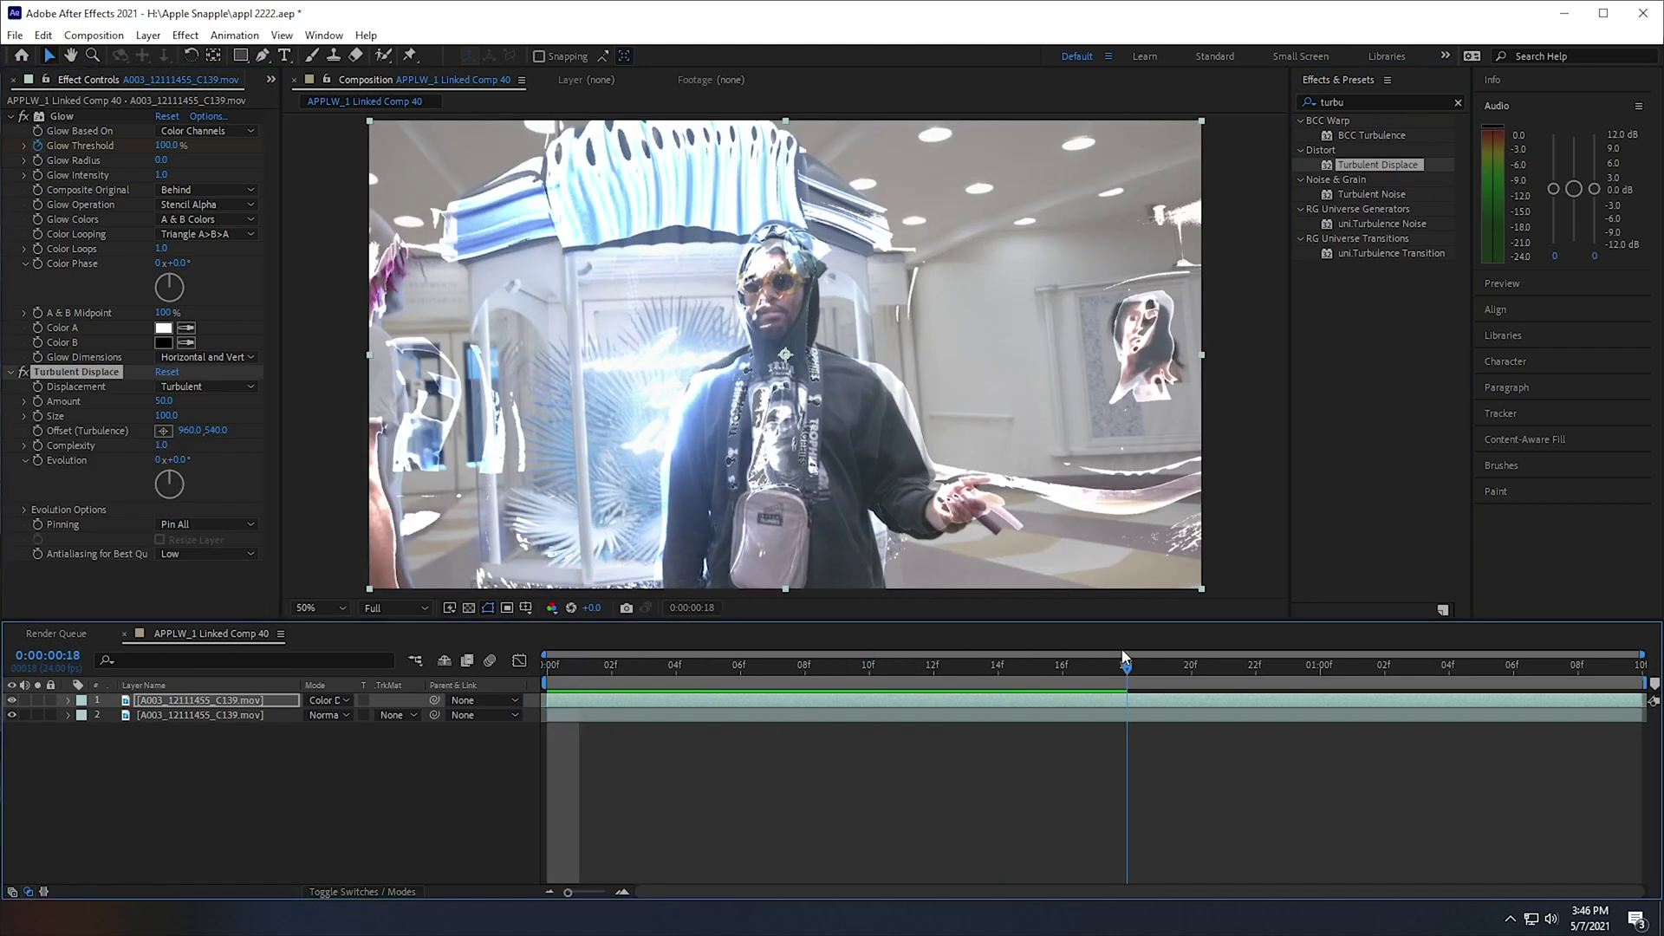
- Set the Turbulent Displace Amount to 79.0 and Size to 21.0, judging the distortion at 0:00:00:21
{"action": "left_click_drag", "start_coordinate": [962, 665], "coordinate": [1219, 665]}
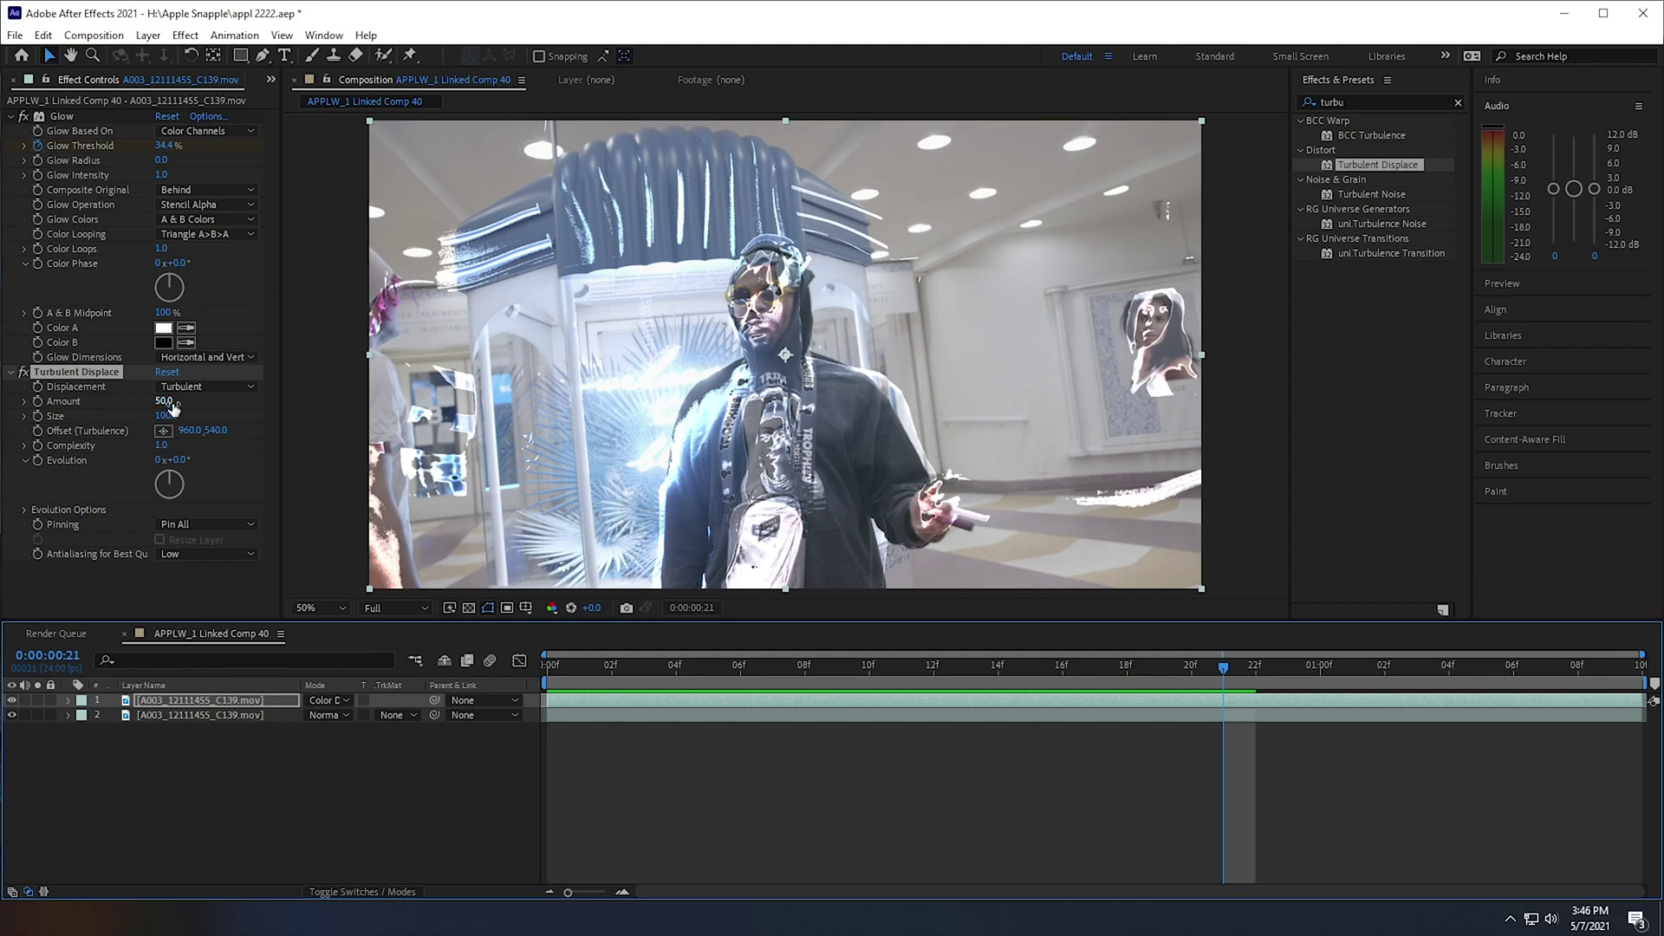
{"action": "left_click_drag", "start_coordinate": [163, 401], "coordinate": [75, 431]}
{"action": "left_click_drag", "start_coordinate": [165, 401], "coordinate": [150, 401]}
- Keyframe the Turbulent Displace Evolution from 0x+0.0° at the first frame to 1x+4.0° at 0:00:01:09 and review the motion
{"action": "left_click_drag", "start_coordinate": [591, 667], "coordinate": [522, 667]}
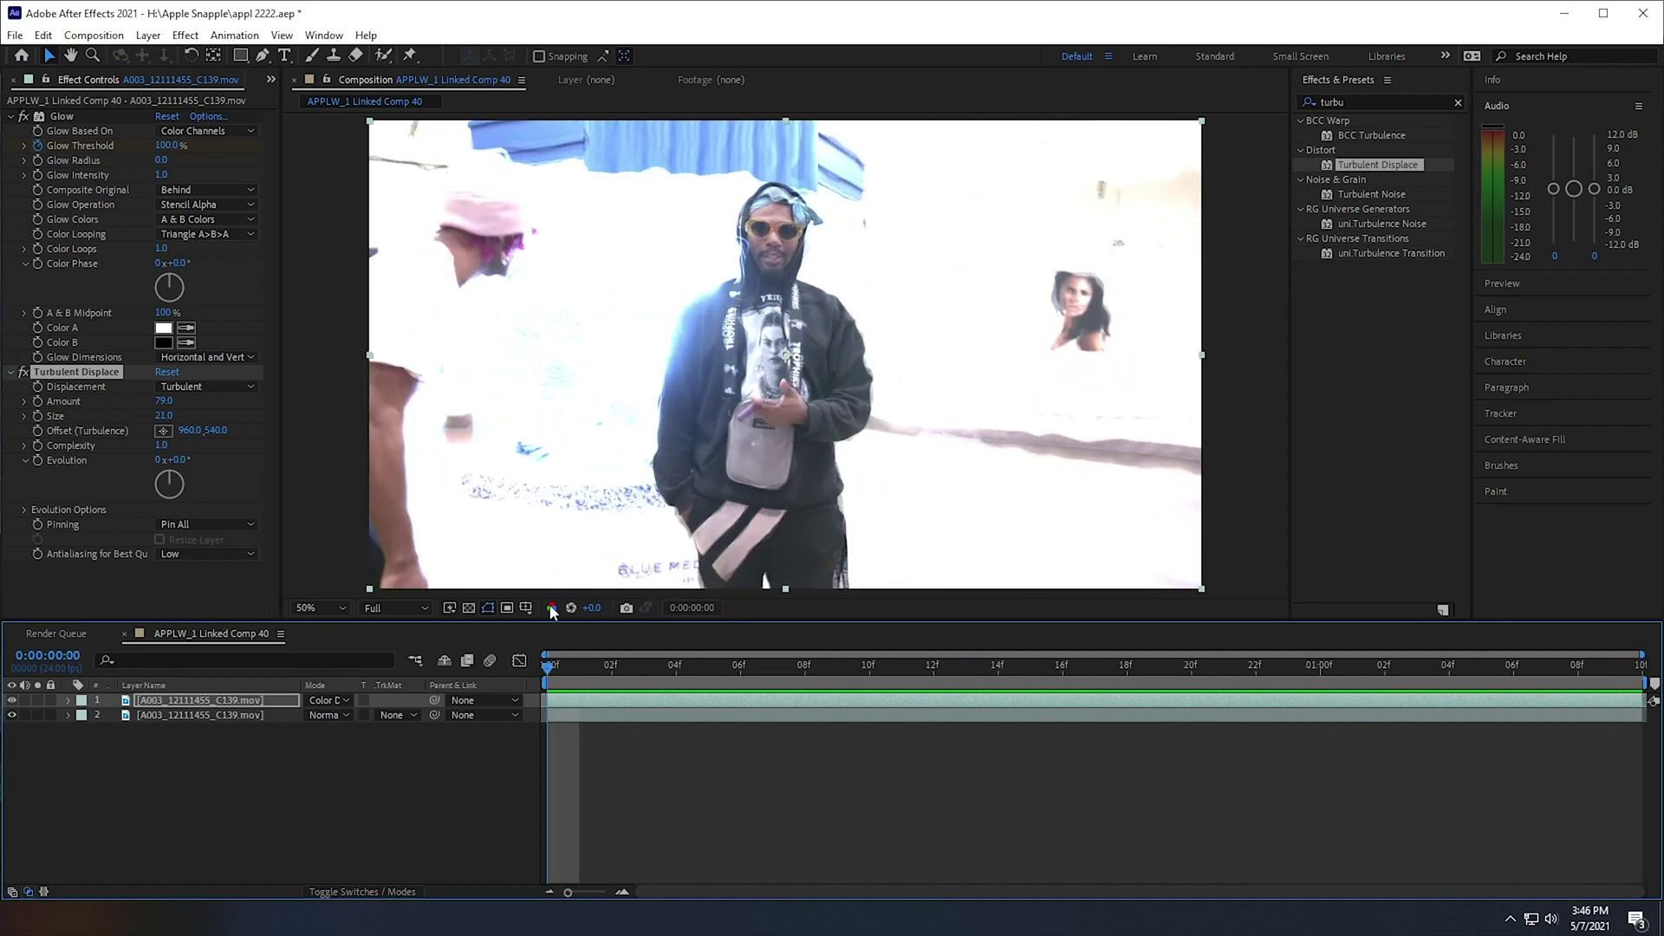
{"action": "left_click", "coordinate": [39, 461]}
{"action": "key", "text": "End"}
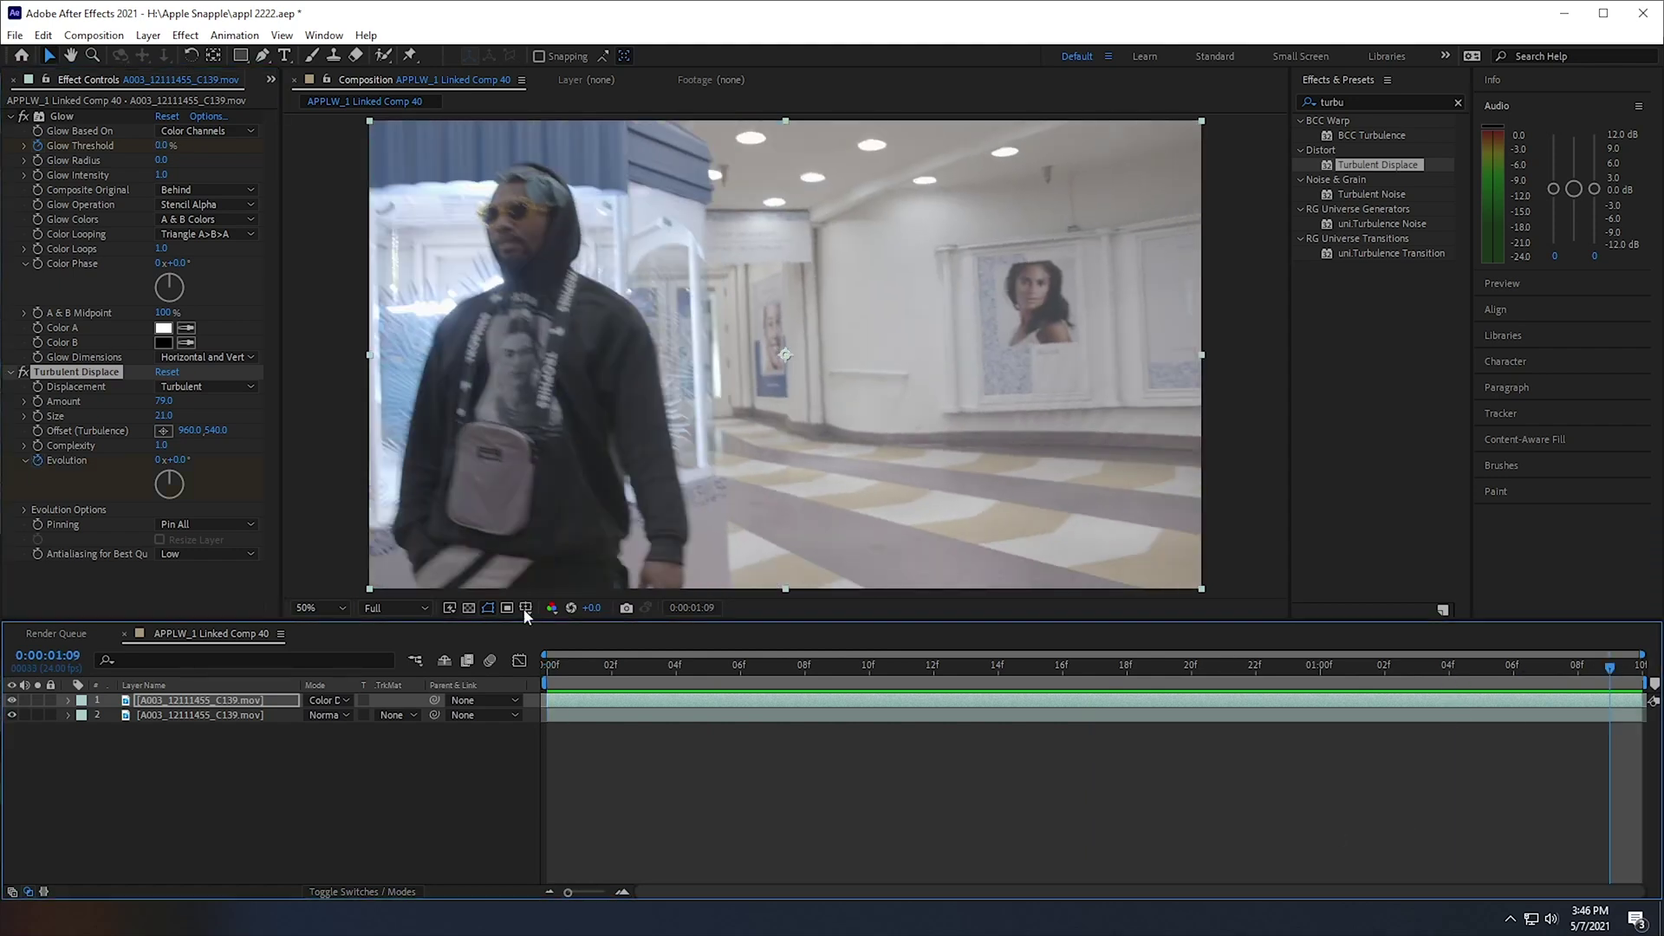
{"action": "left_click_drag", "start_coordinate": [171, 458], "coordinate": [210, 486]}
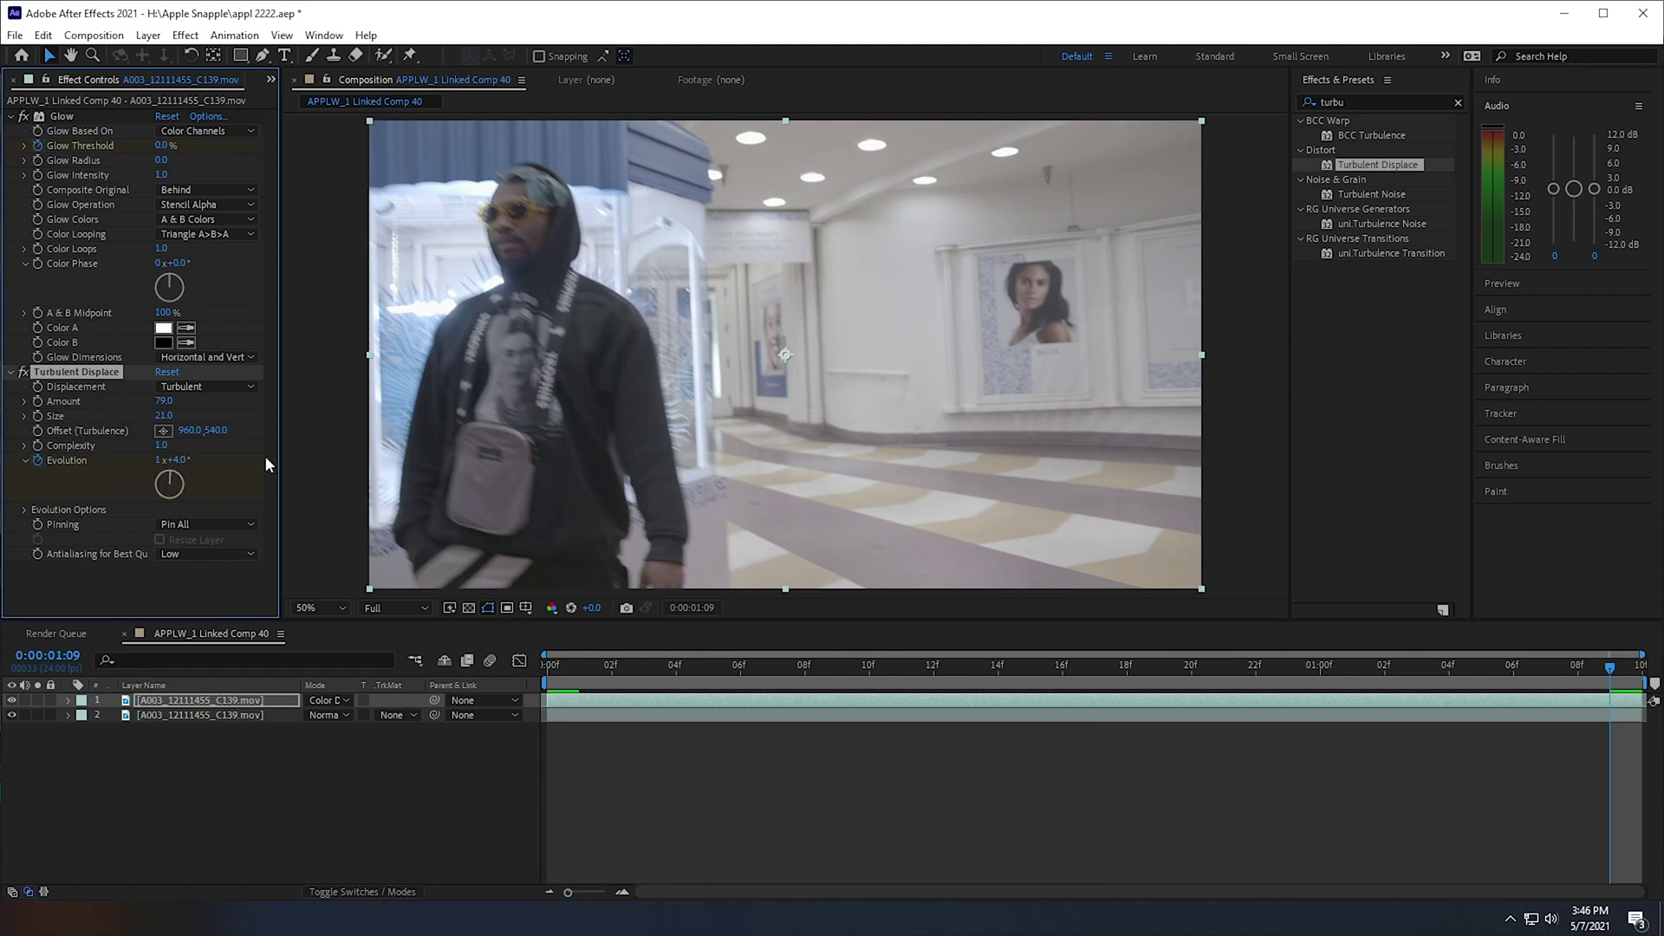
{"action": "left_click_drag", "start_coordinate": [564, 660], "coordinate": [1030, 595]}
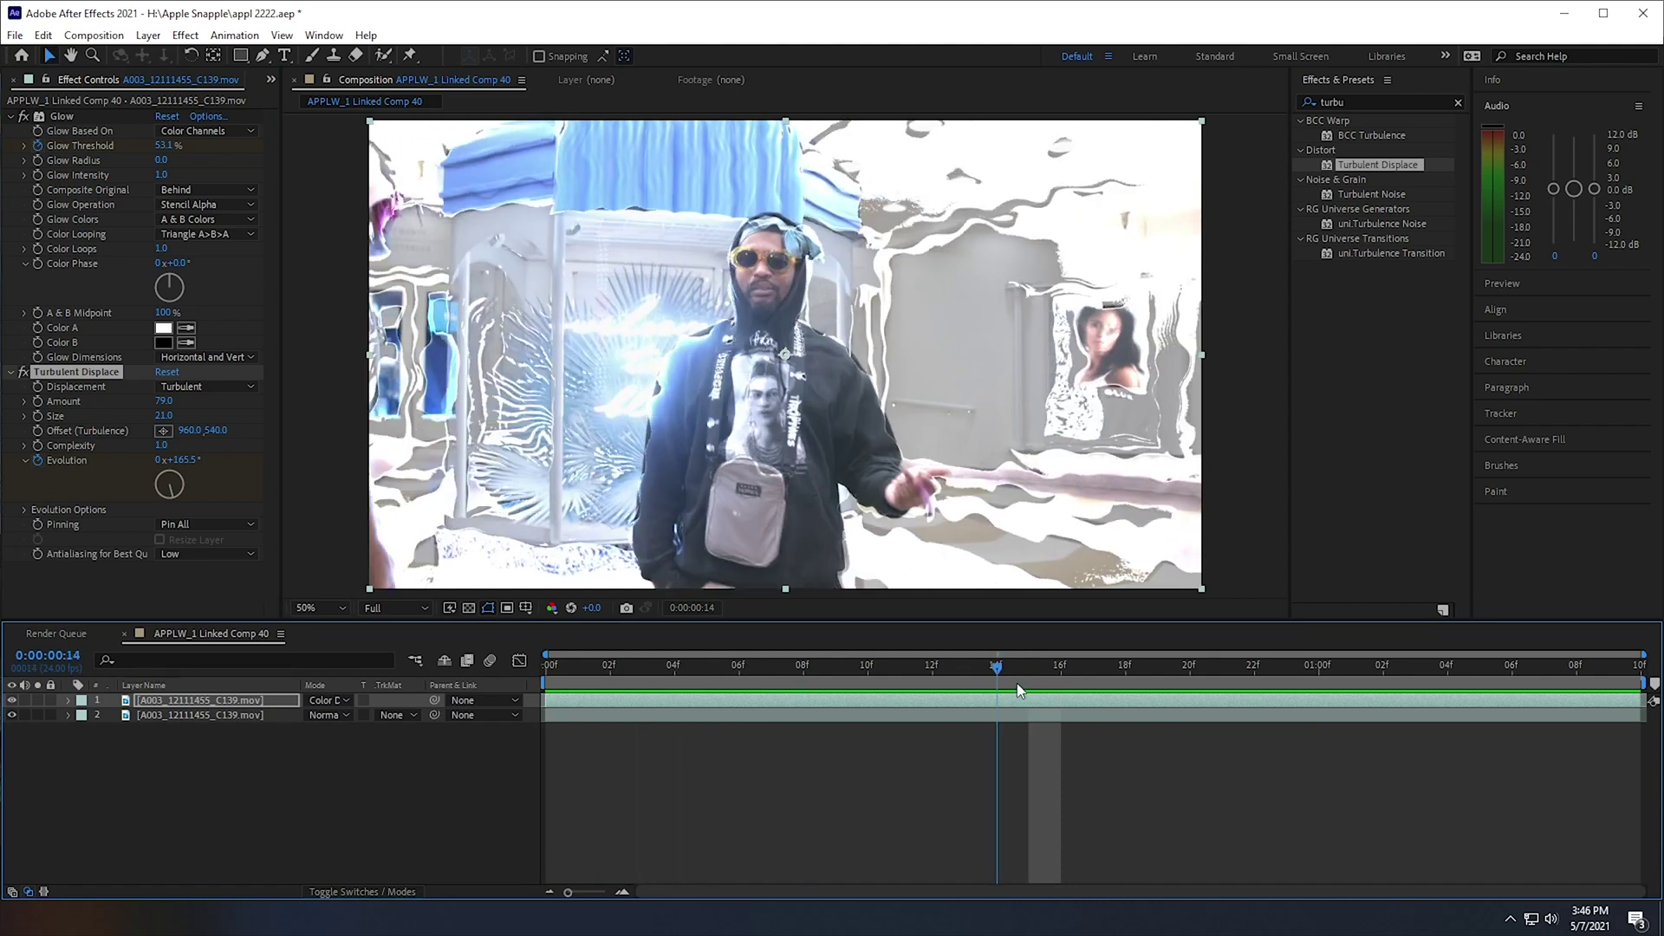
- Try Color Dodge as the Glow Operation and hide the lower footage layer to check the glow alone
{"action": "left_click", "coordinate": [200, 204]}
{"action": "left_click", "coordinate": [257, 529]}
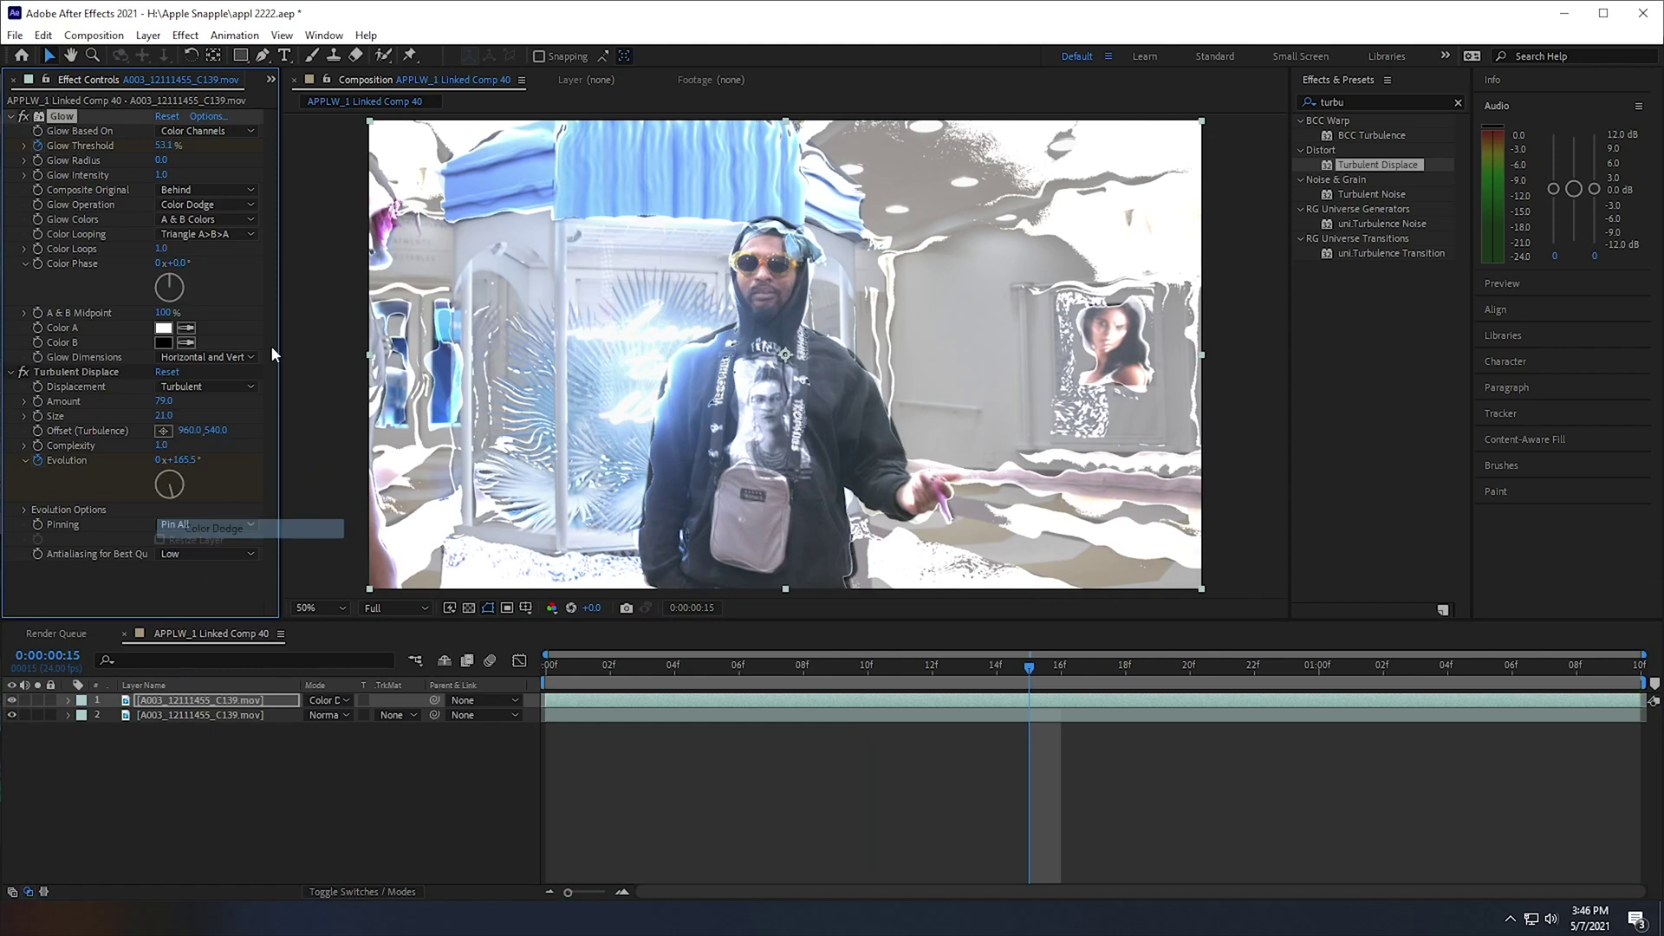
{"action": "left_click", "coordinate": [12, 715]}
{"action": "left_click_drag", "start_coordinate": [714, 671], "coordinate": [1096, 643]}
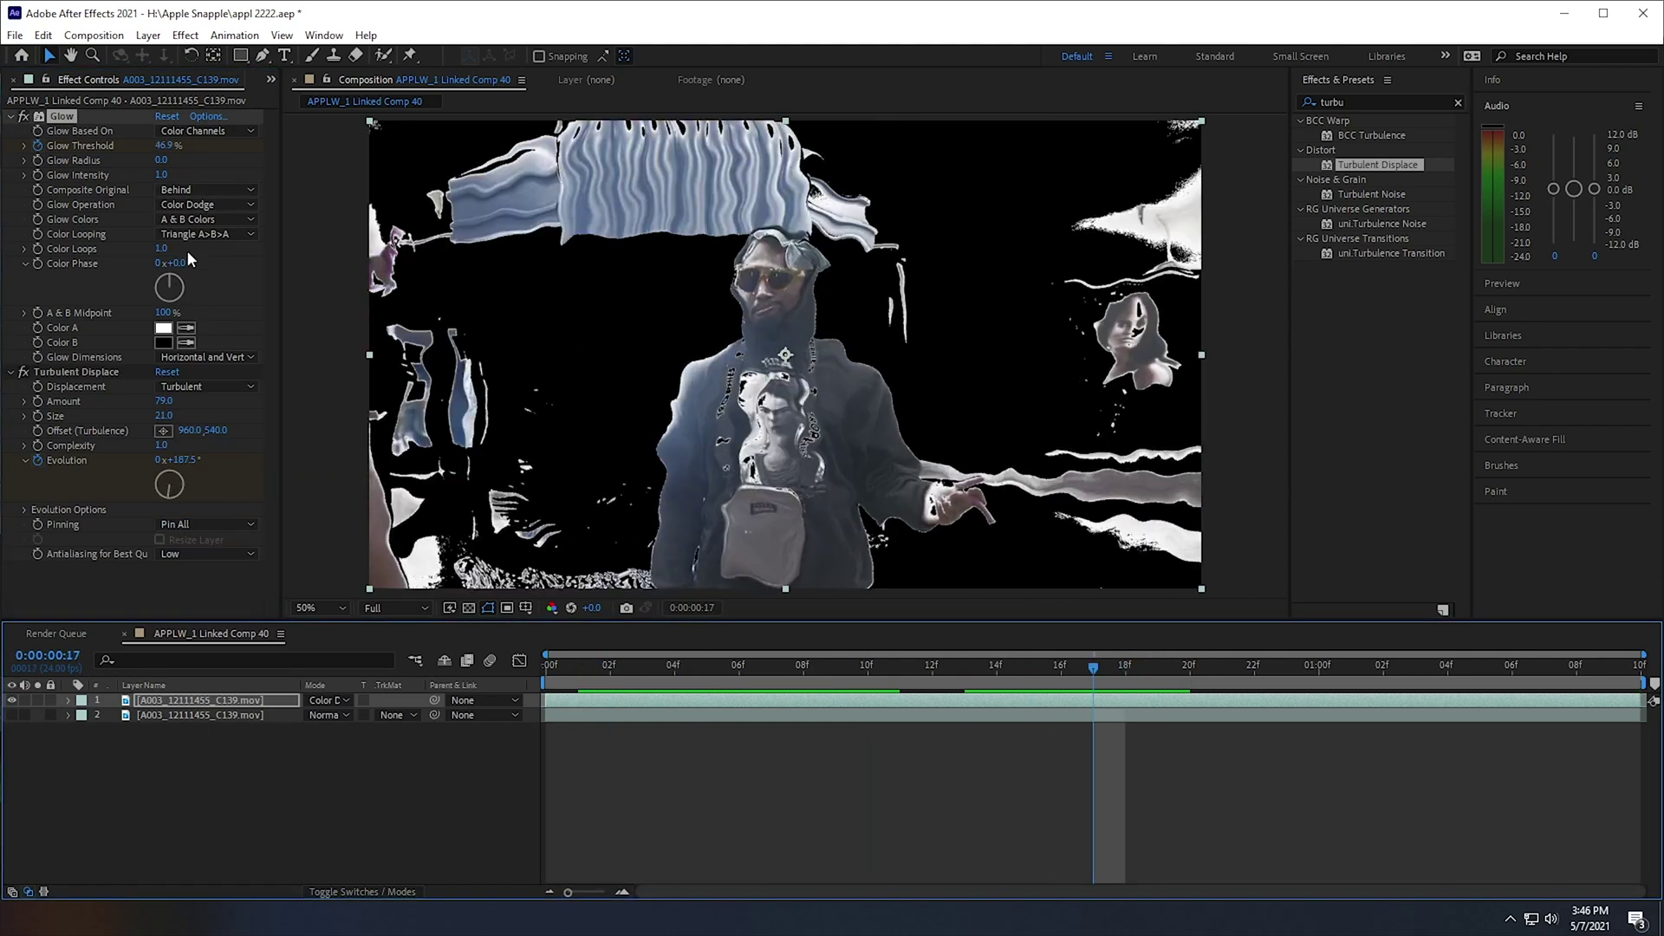
- Try On Top and None as the Glow effect's Composite Original setting
{"action": "left_click", "coordinate": [204, 190]}
{"action": "left_click", "coordinate": [215, 205]}
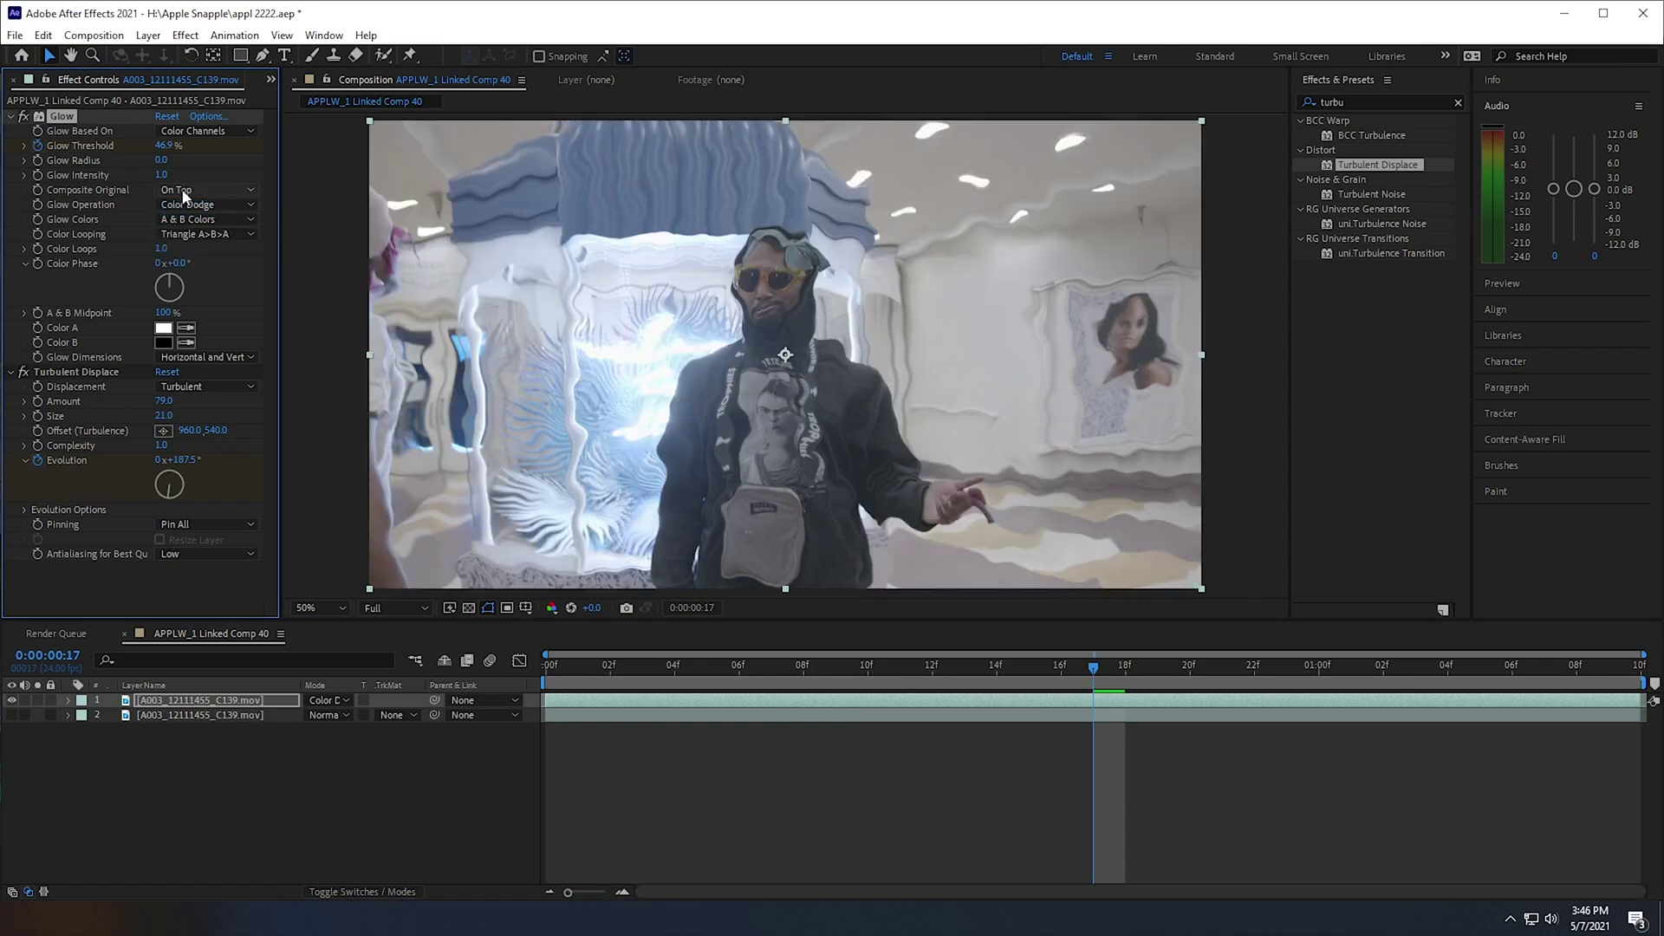
{"action": "left_click", "coordinate": [187, 208]}
{"action": "left_click", "coordinate": [193, 189]}
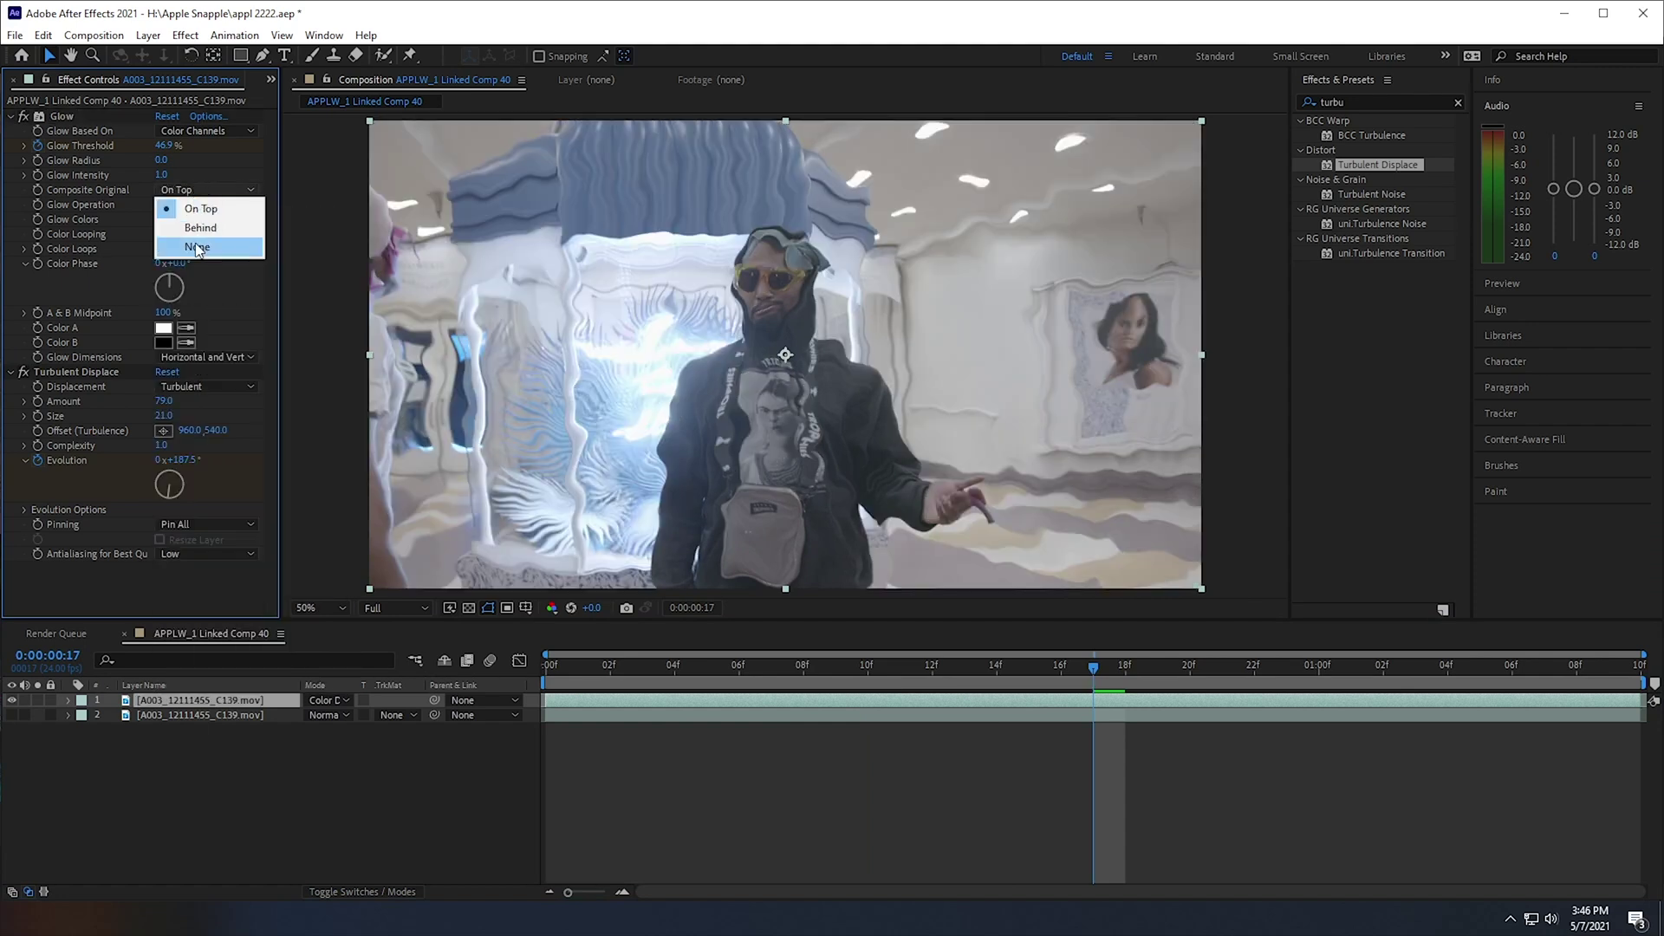
{"action": "left_click", "coordinate": [186, 249]}
- Set the Glow Operation to Saturation and Composite Original to Behind, checking the glow across the clip
{"action": "left_click", "coordinate": [185, 207]}
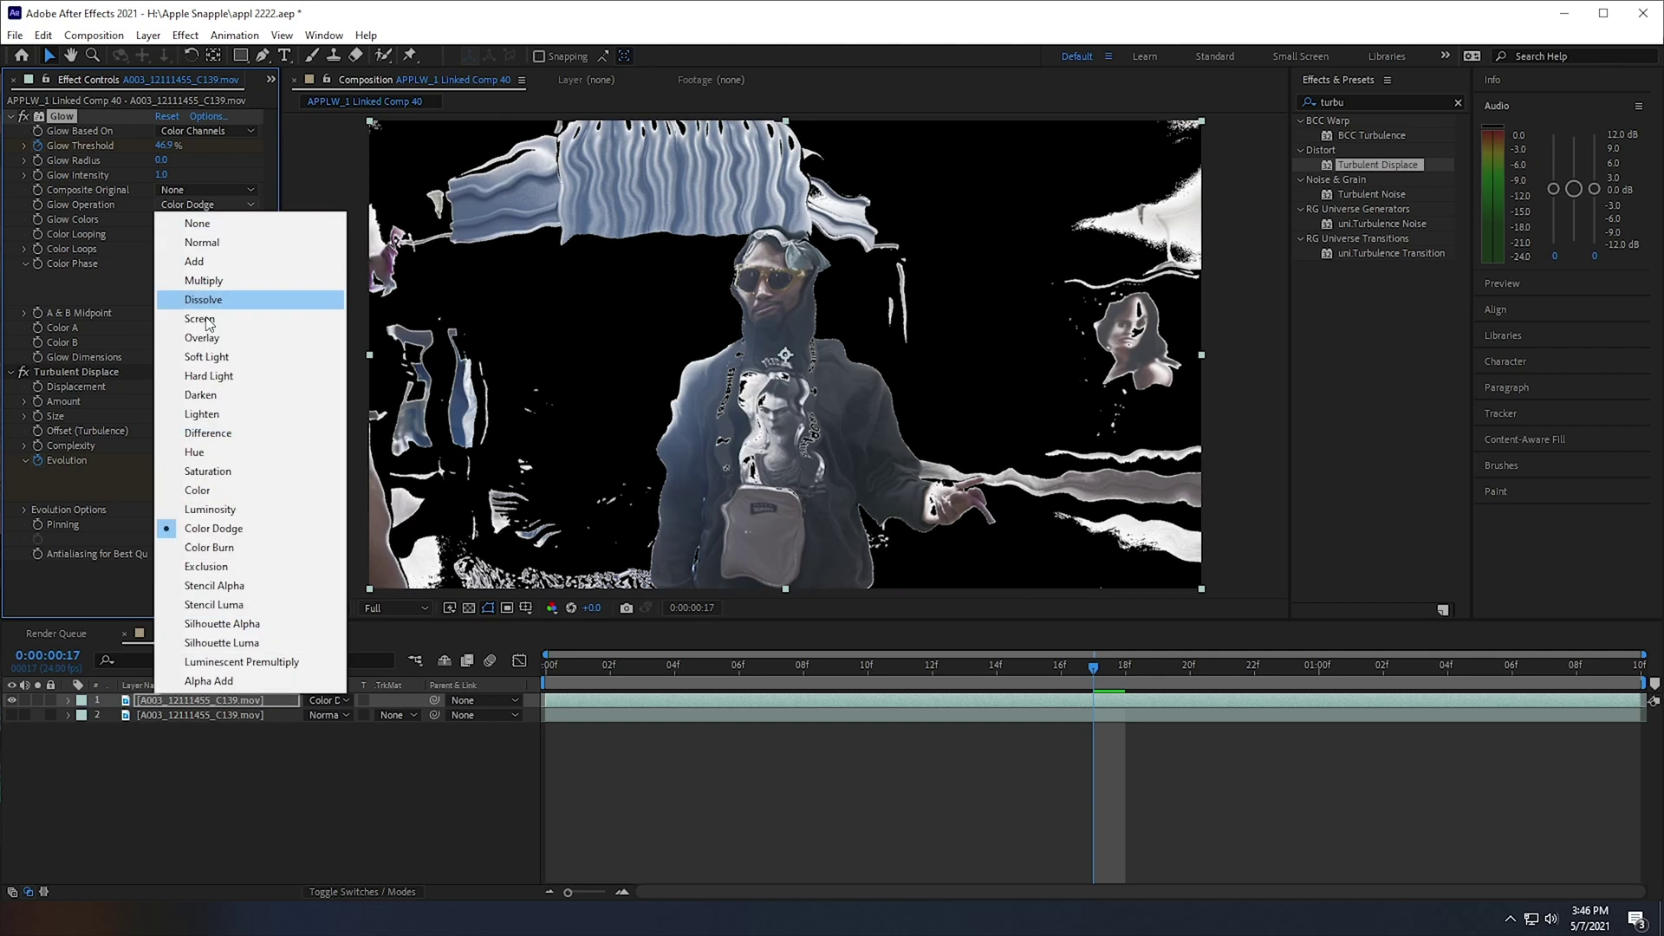
{"action": "left_click", "coordinate": [208, 471]}
{"action": "key", "text": "space"}
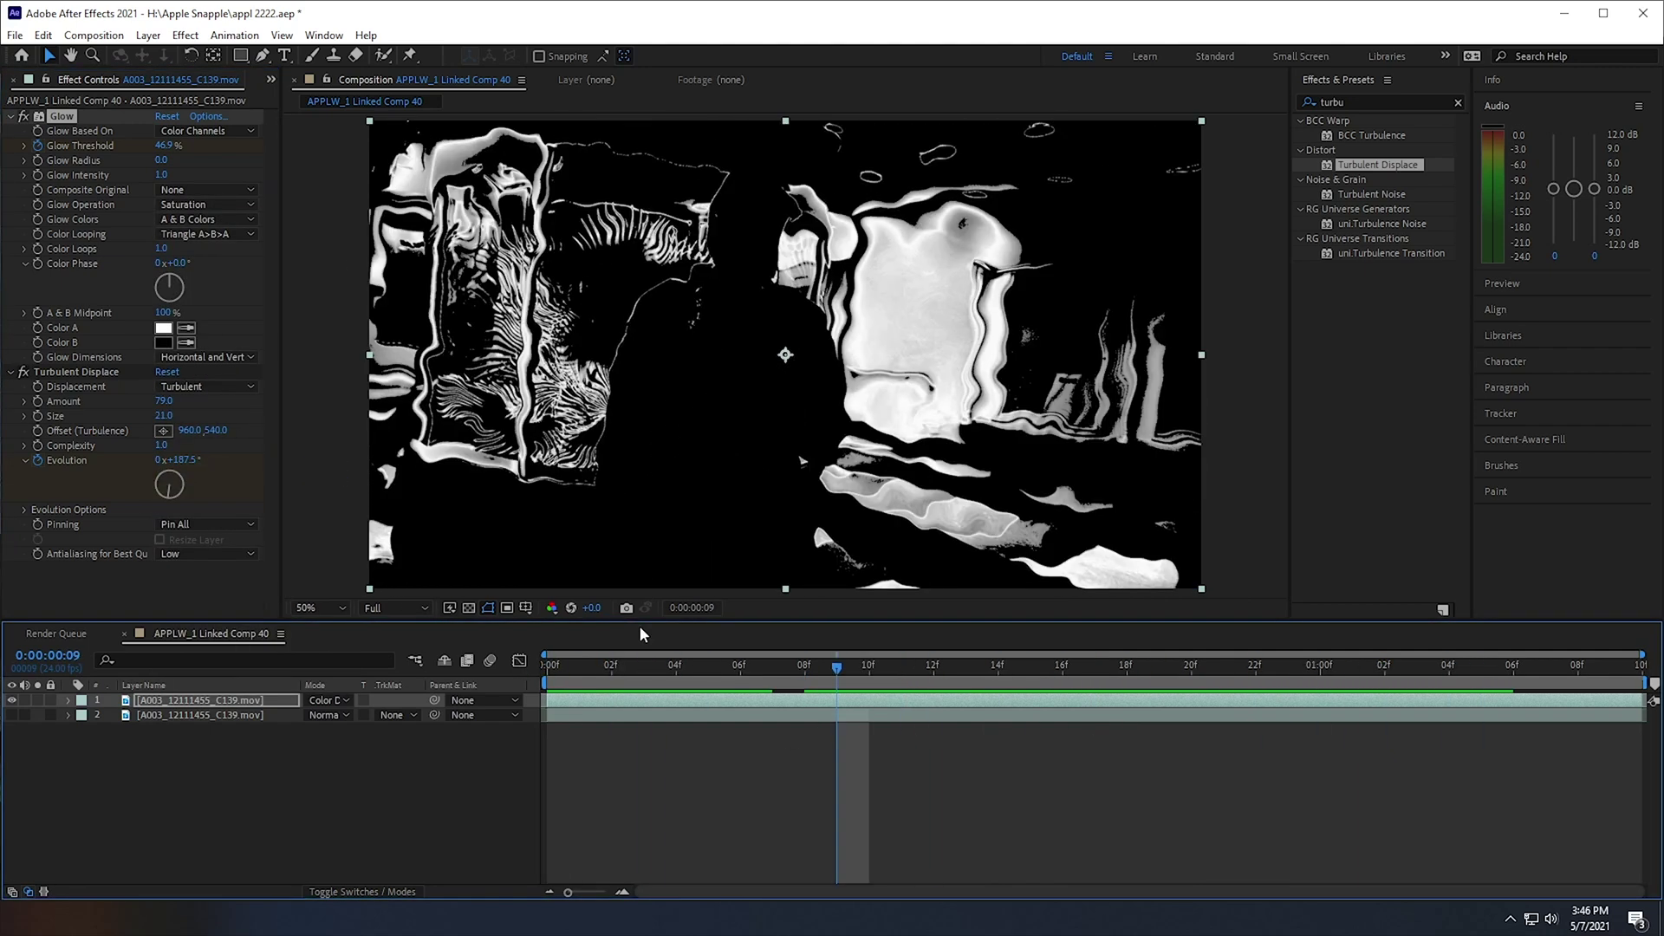
{"action": "left_click", "coordinate": [200, 188]}
{"action": "left_click", "coordinate": [200, 229]}
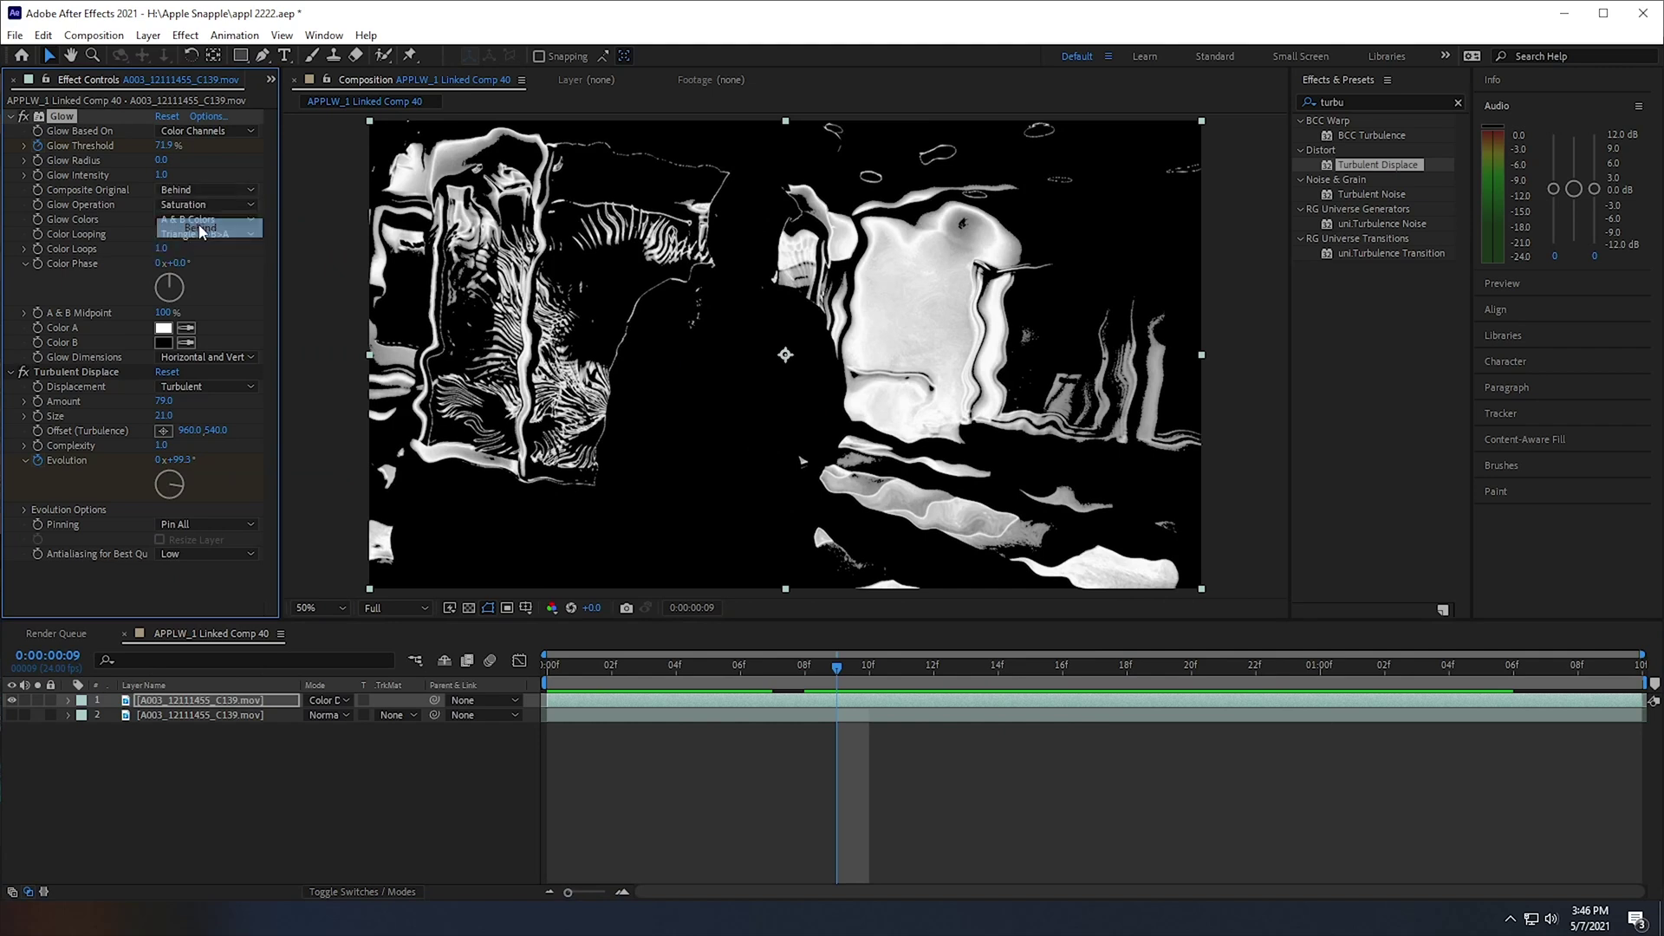
{"action": "left_click", "coordinate": [204, 205]}
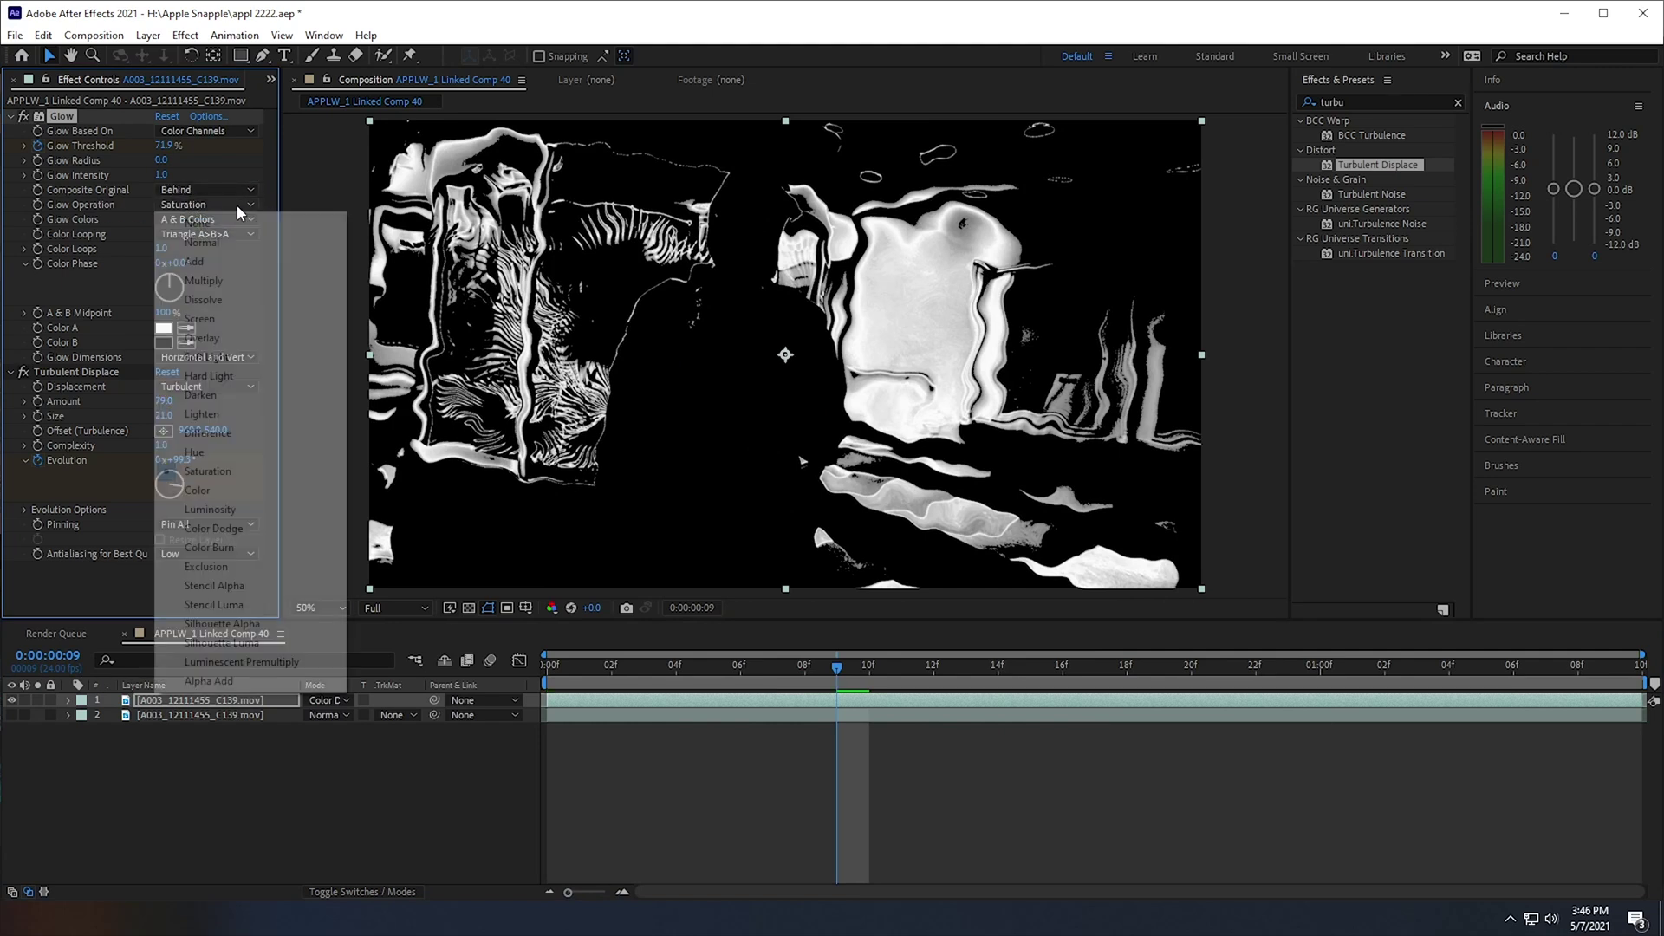
{"action": "left_click", "coordinate": [216, 471]}
{"action": "left_click_drag", "start_coordinate": [647, 661], "coordinate": [1127, 709]}
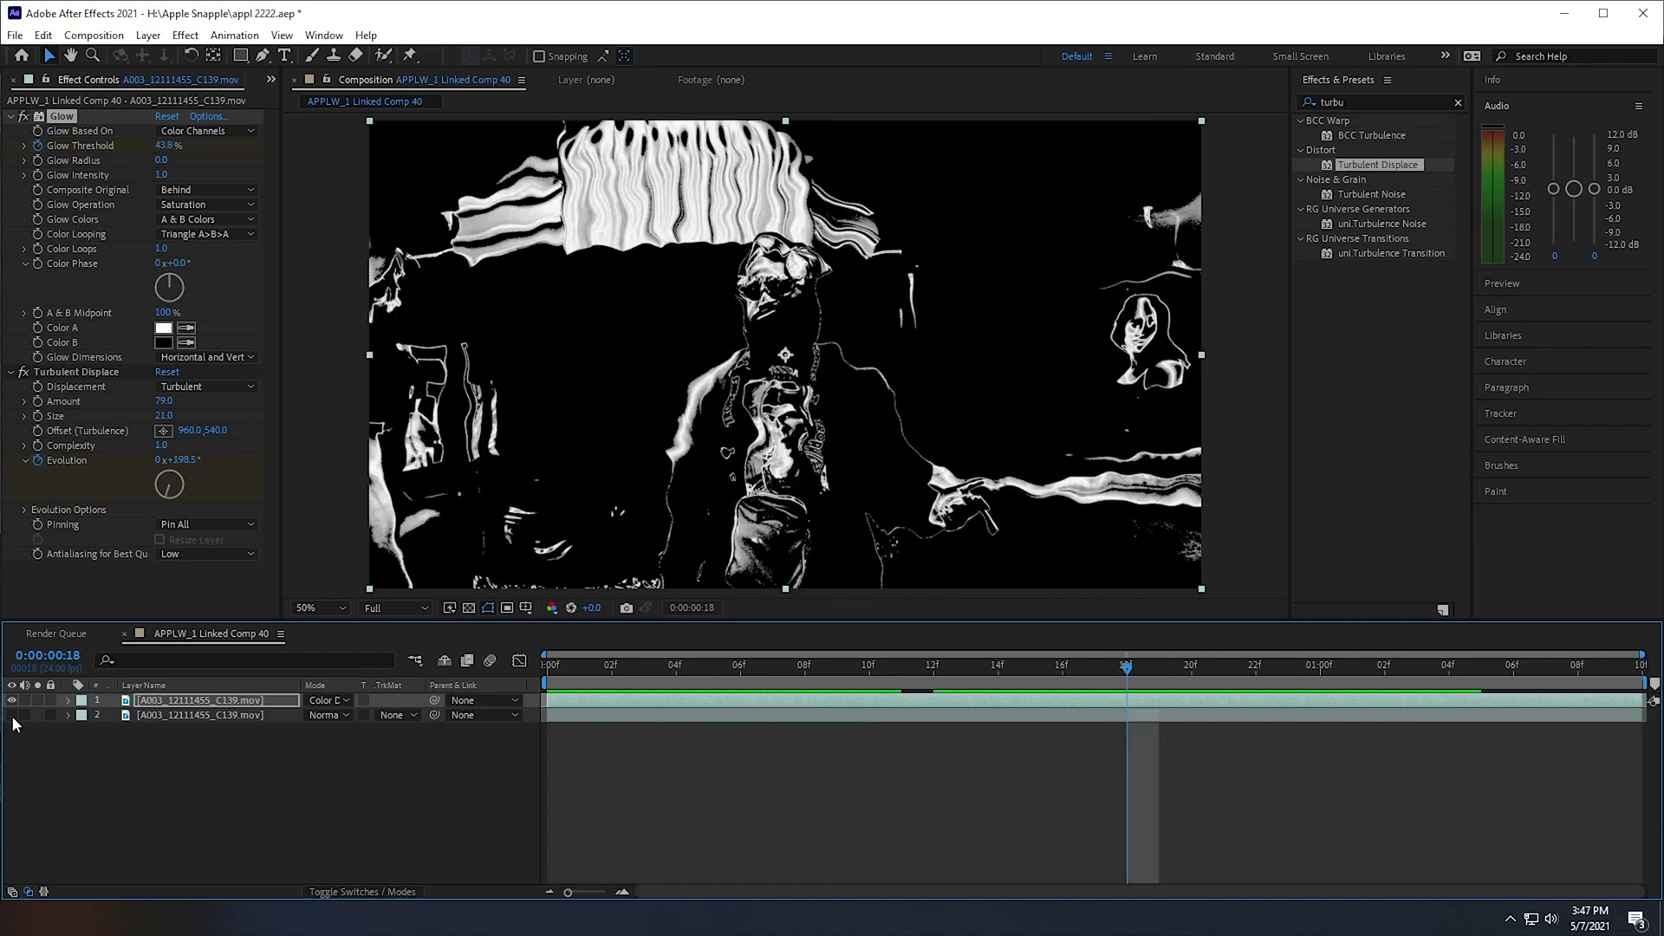
- Show the lower footage layer again and review the combined result from the first frame to 0:00:00:17
{"action": "left_click", "coordinate": [12, 715]}
{"action": "left_click_drag", "start_coordinate": [607, 666], "coordinate": [497, 676]}
{"action": "left_click_drag", "start_coordinate": [699, 687], "coordinate": [1093, 685]}
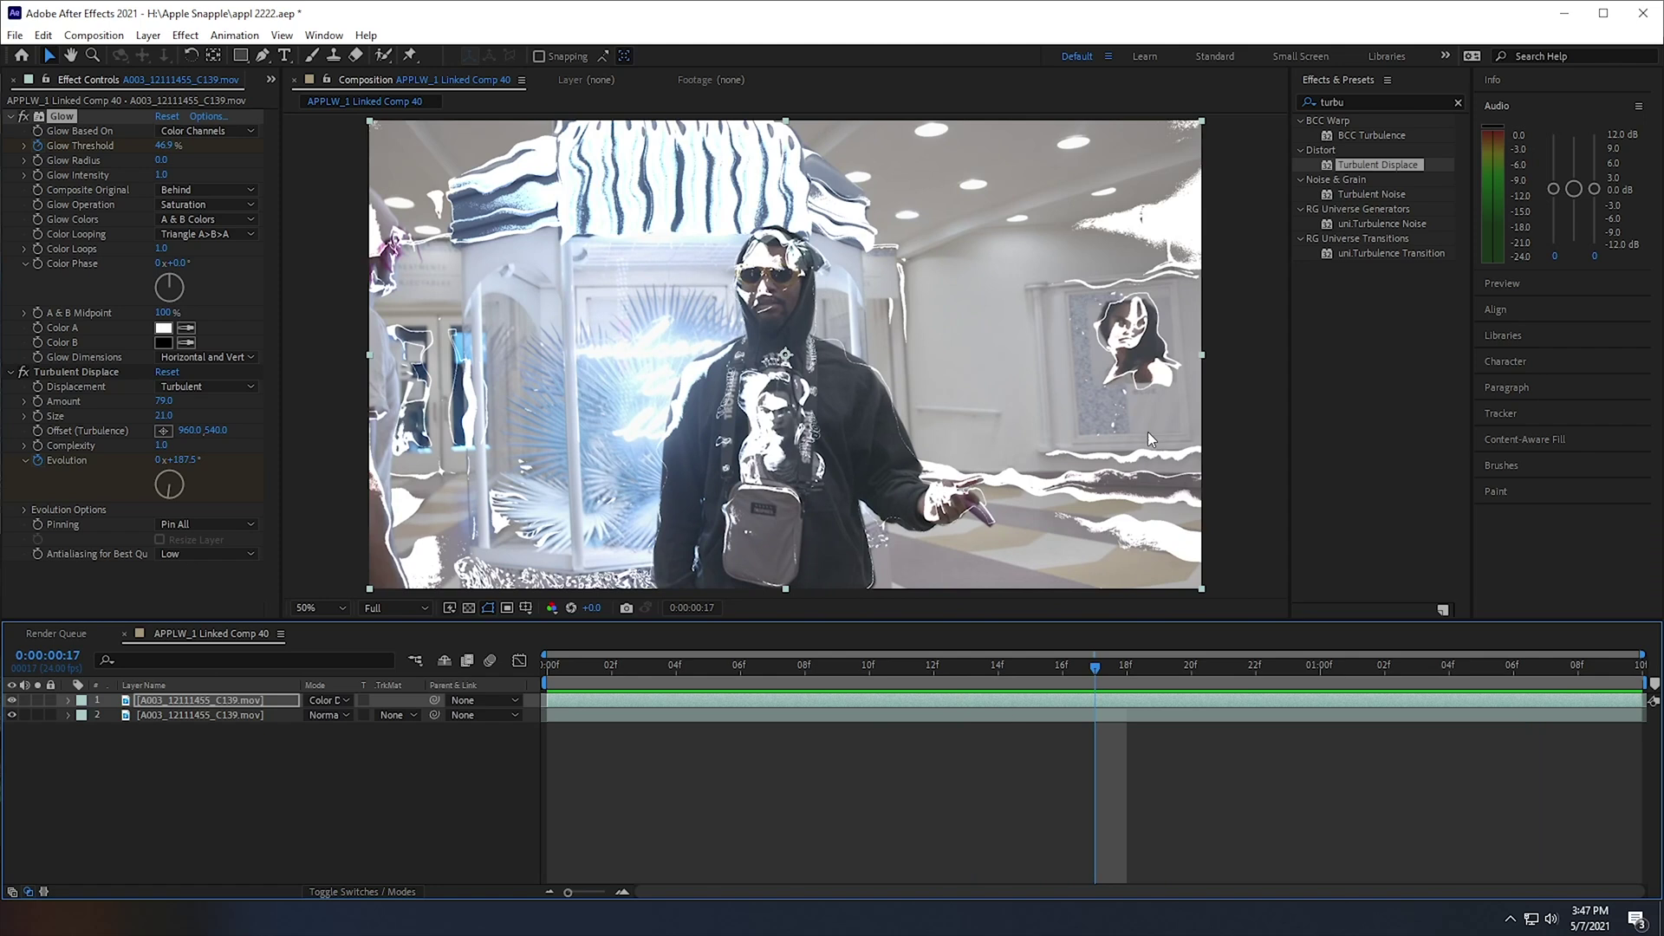
- Raise the Turbulent Displace Amount to 160.0, set its Size to 29.0 and play back the clip
{"action": "left_click_drag", "start_coordinate": [153, 406], "coordinate": [359, 409]}
{"action": "left_click_drag", "start_coordinate": [170, 418], "coordinate": [81, 412]}
{"action": "key", "text": "space"}
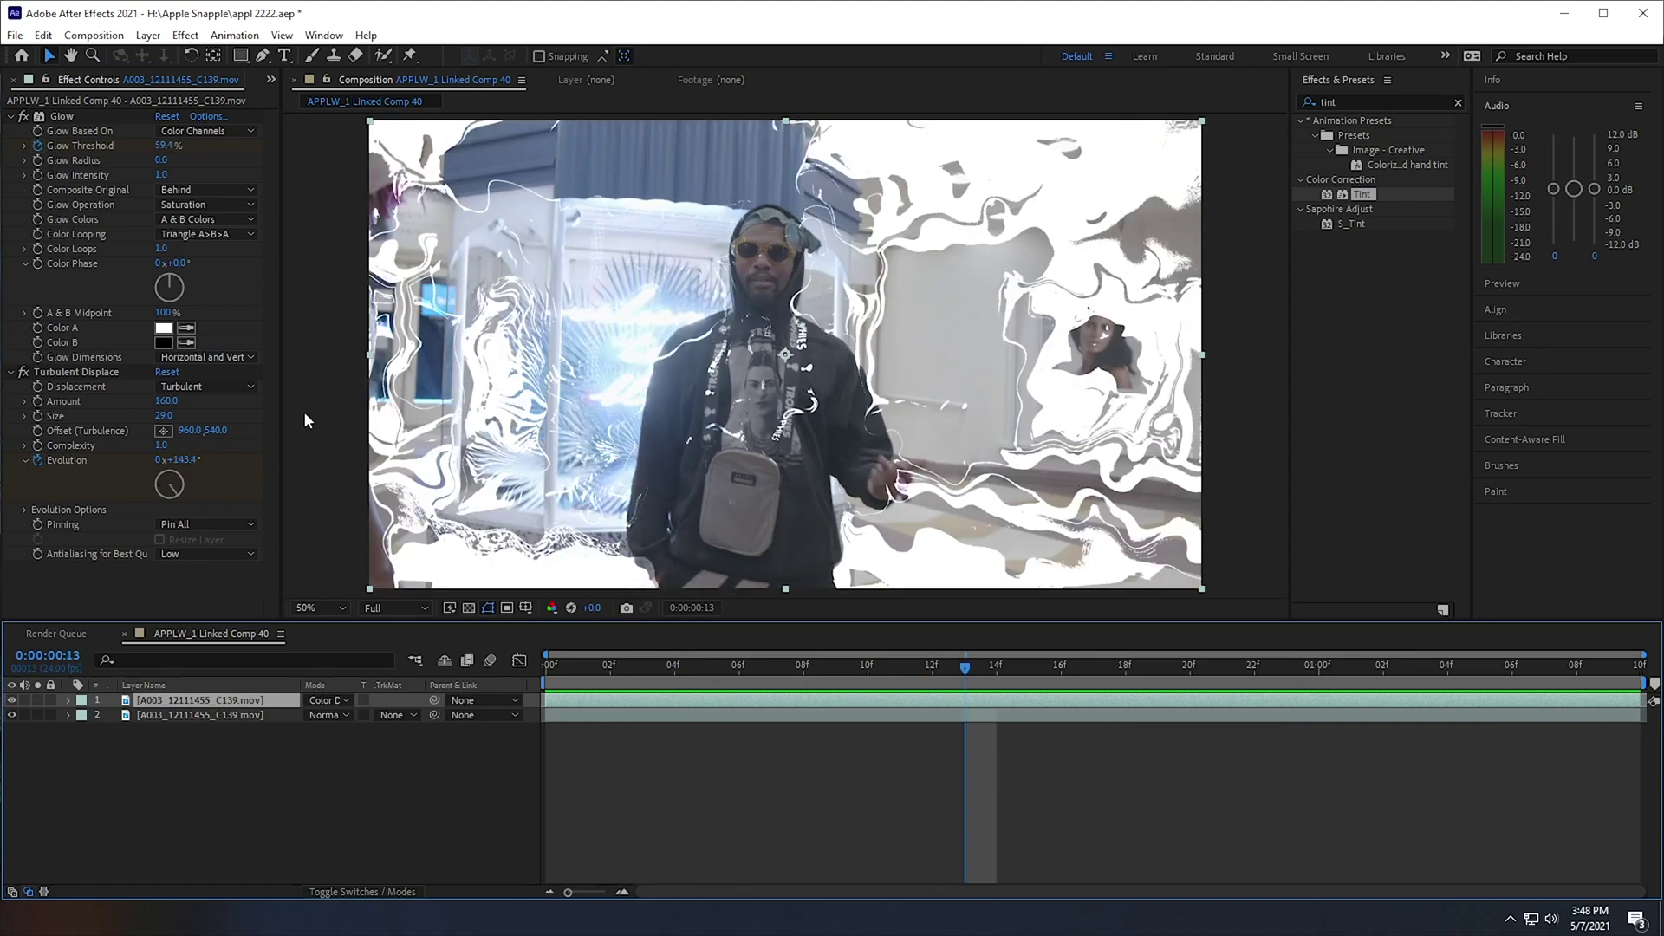
- Try yellow as the Glow effect's Color A and check it across the clip
{"action": "left_click", "coordinate": [162, 329]}
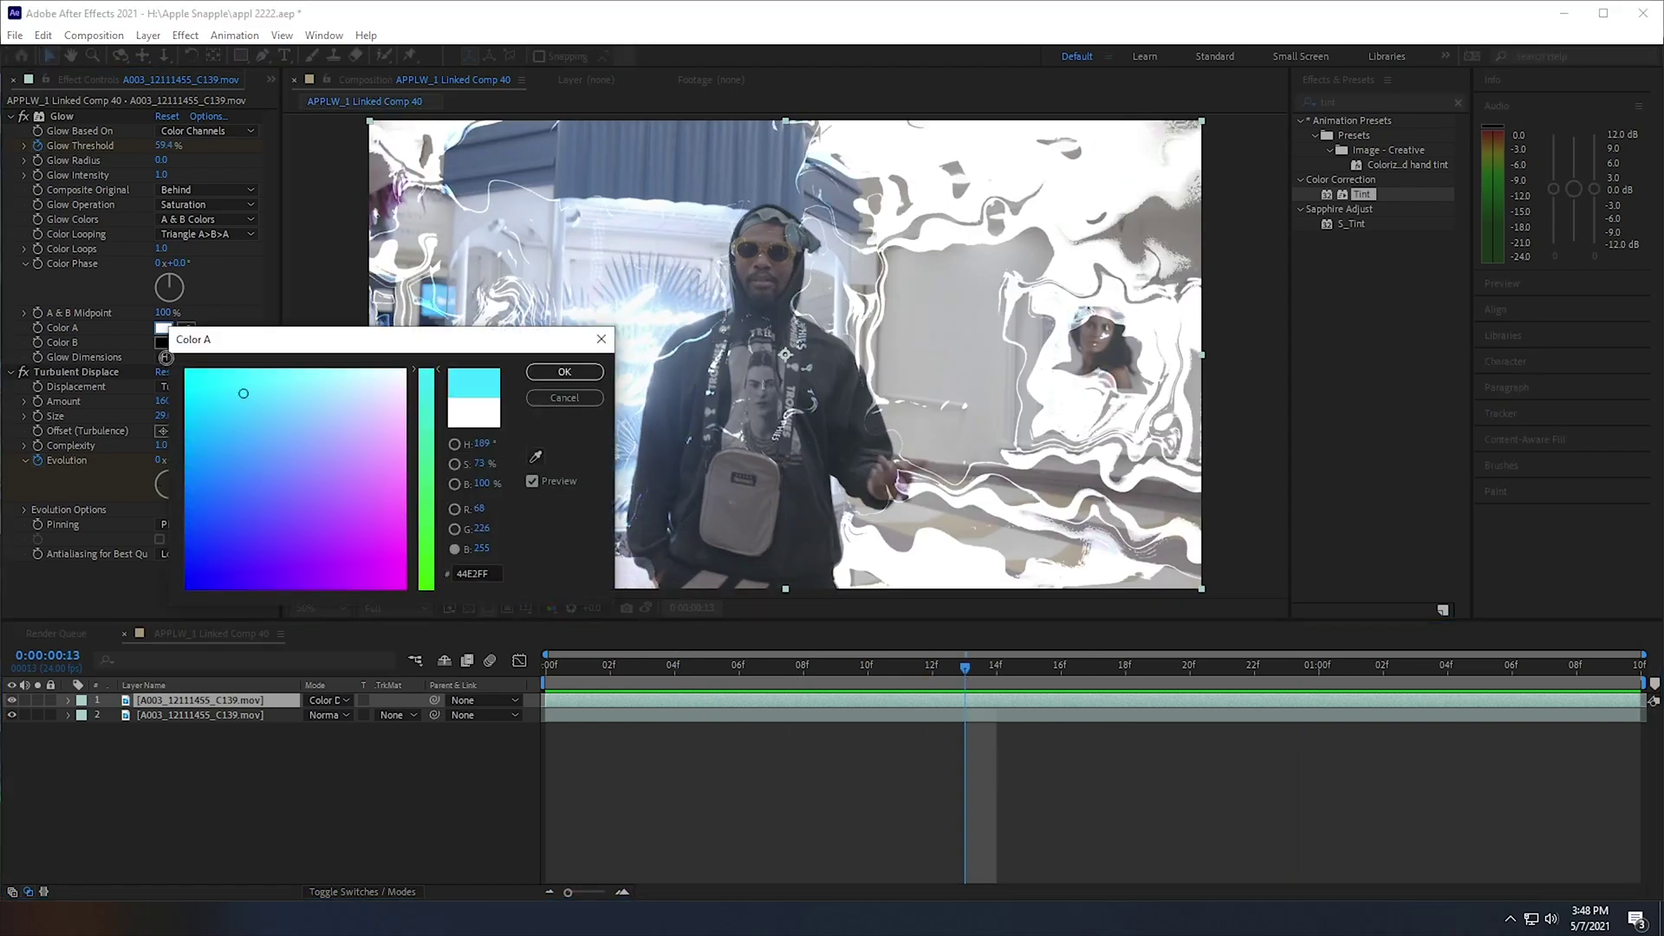
{"action": "left_click_drag", "start_coordinate": [426, 403], "coordinate": [410, 596]}
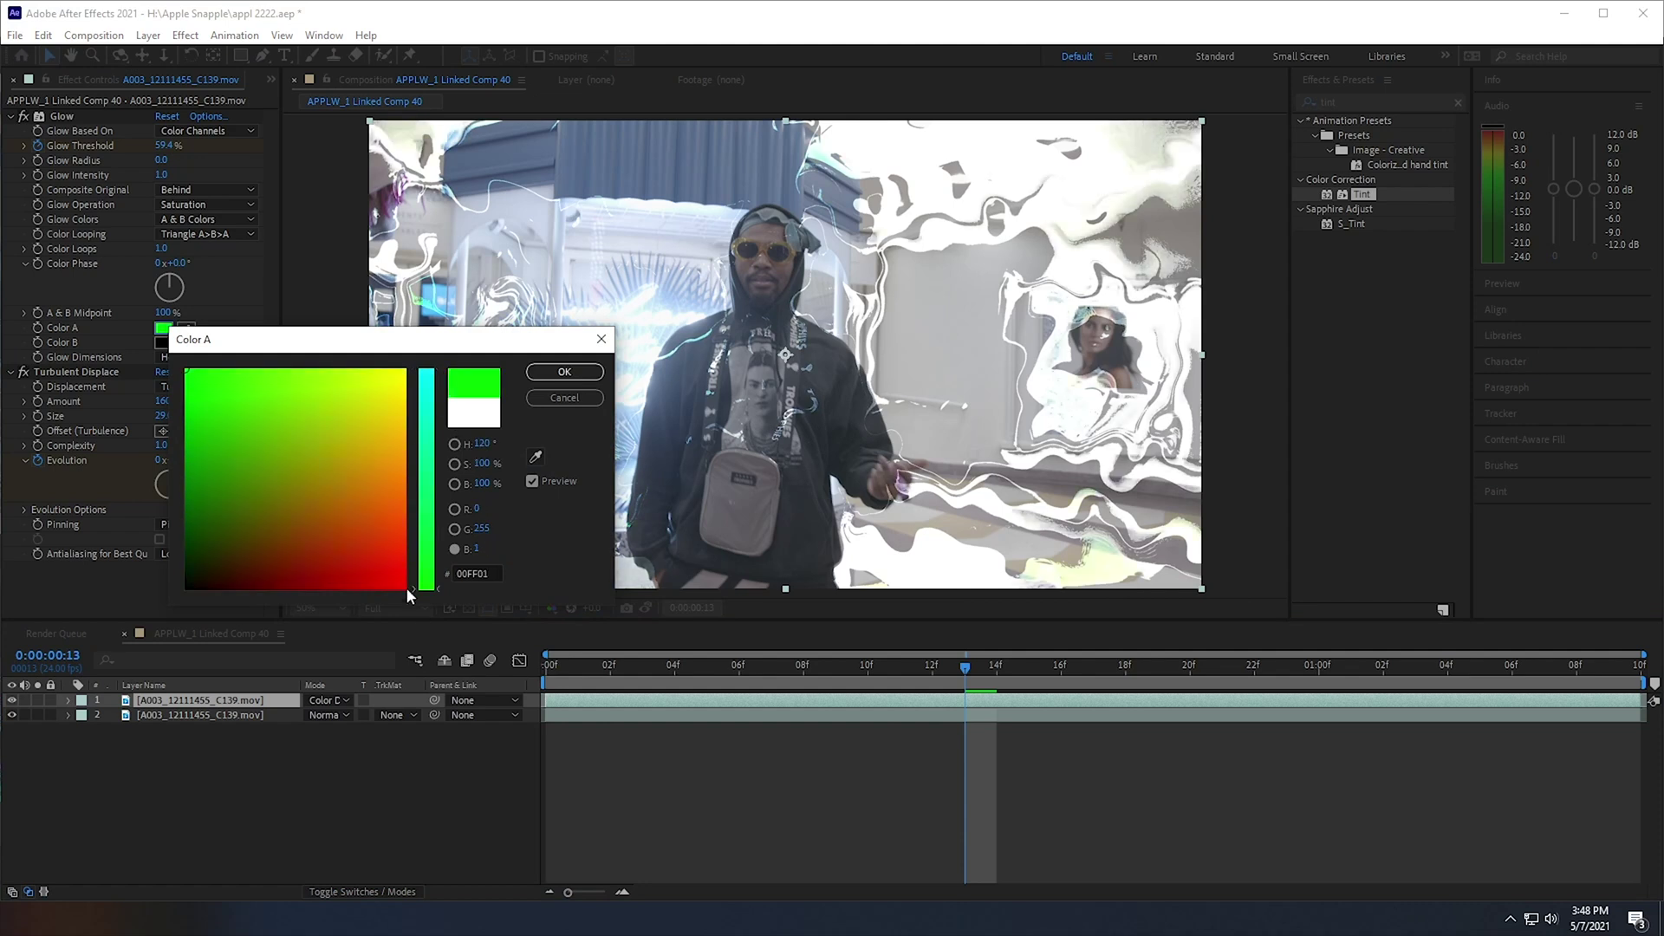
{"action": "left_click_drag", "start_coordinate": [370, 377], "coordinate": [407, 370]}
{"action": "left_click", "coordinate": [564, 372]}
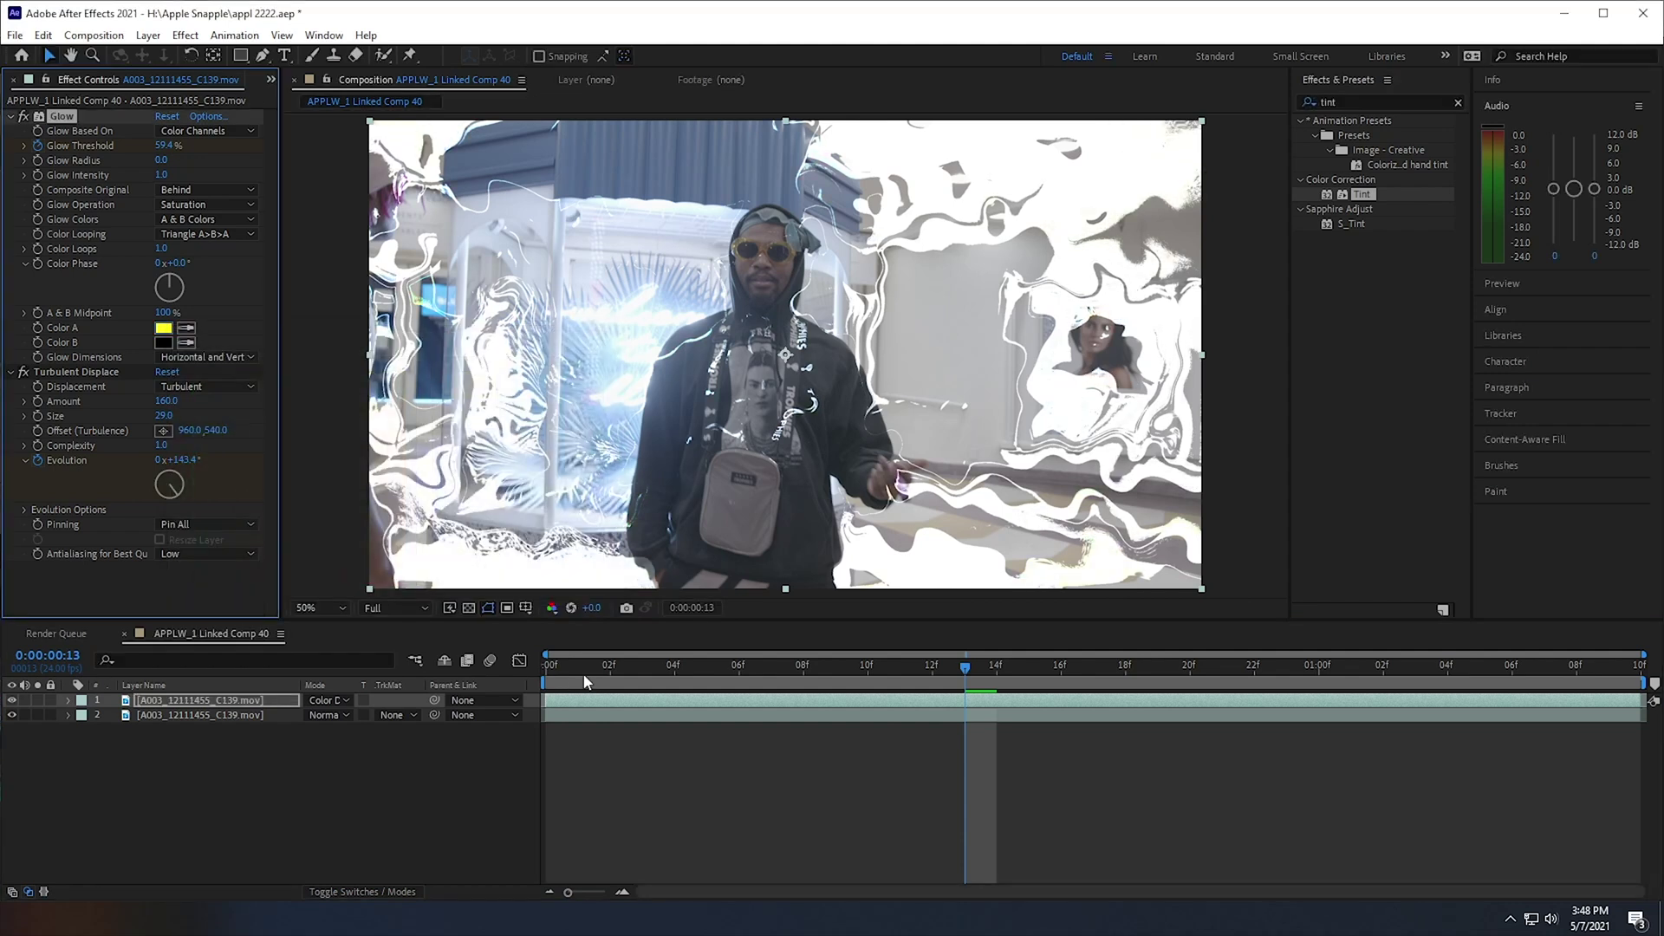
{"action": "left_click_drag", "start_coordinate": [556, 669], "coordinate": [1043, 651]}
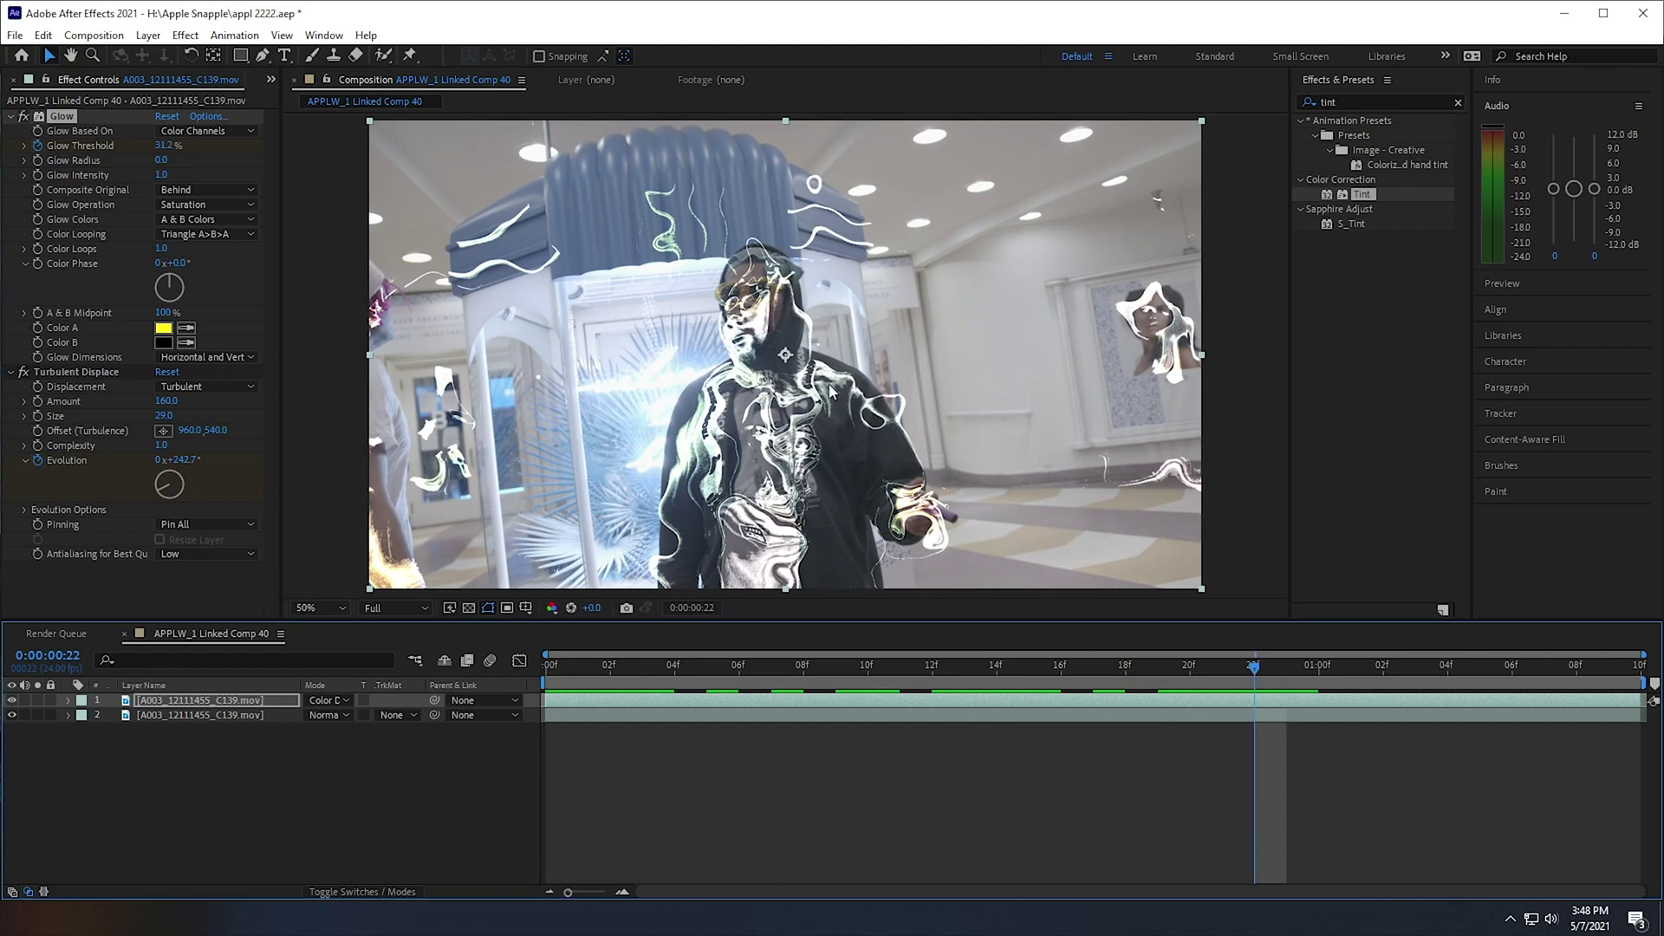
- Restore the Glow effect's Color A to white (FFFFFF)
{"action": "left_click", "coordinate": [173, 327]}
{"action": "left_click_drag", "start_coordinate": [432, 451], "coordinate": [438, 357]}
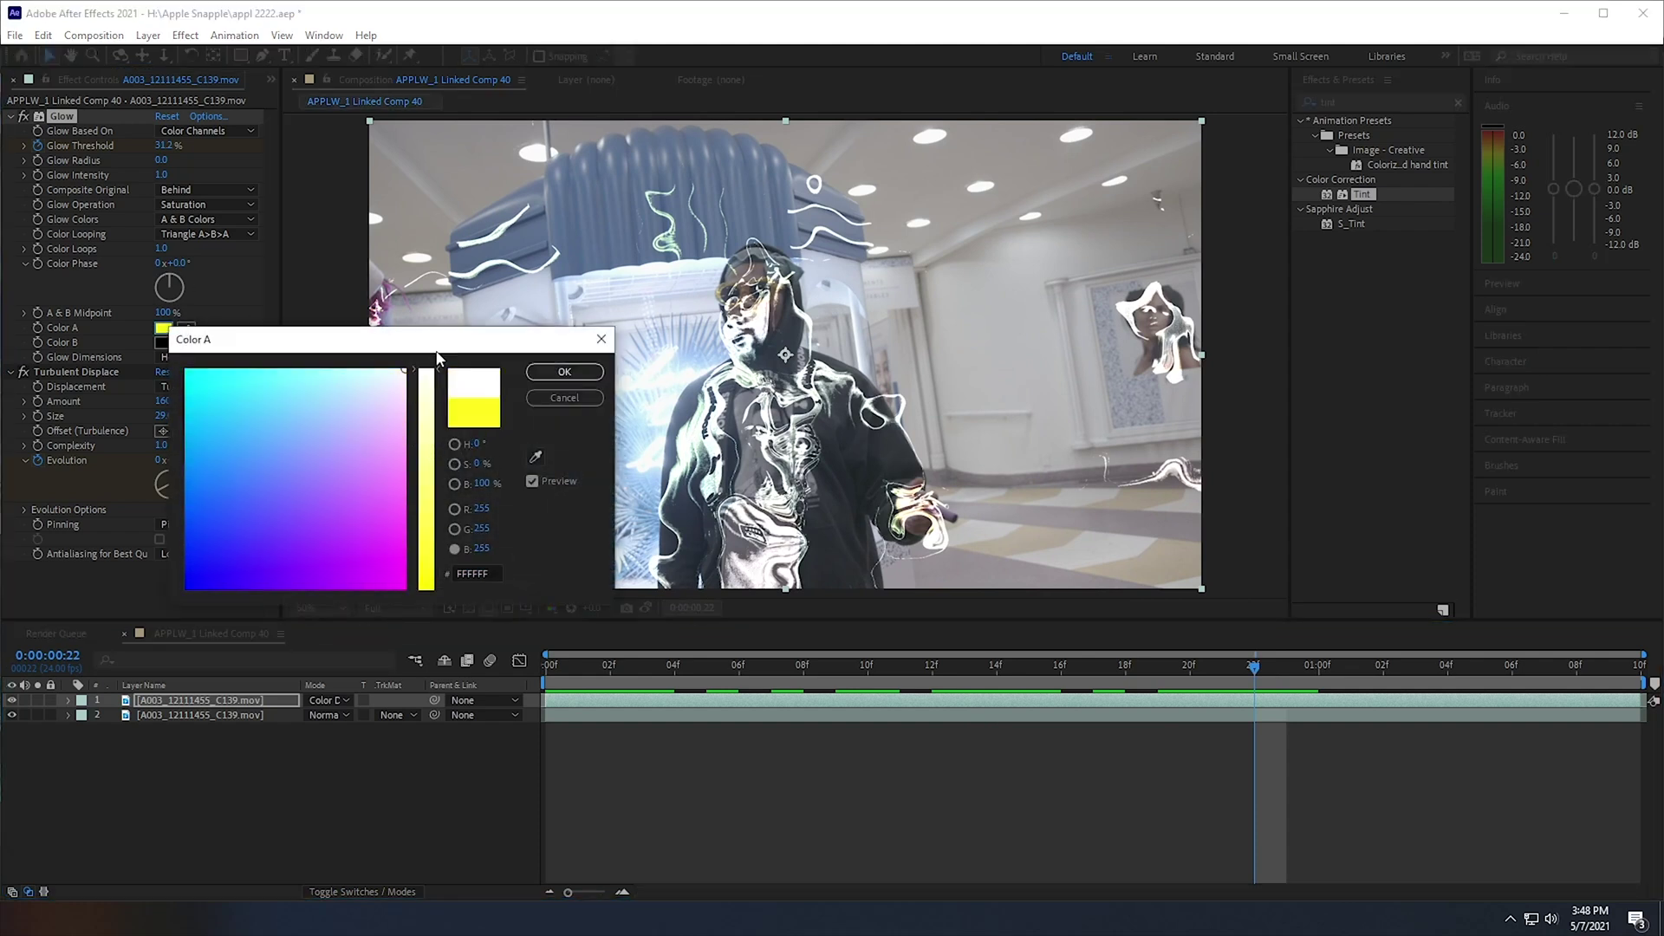
{"action": "left_click", "coordinate": [563, 374]}
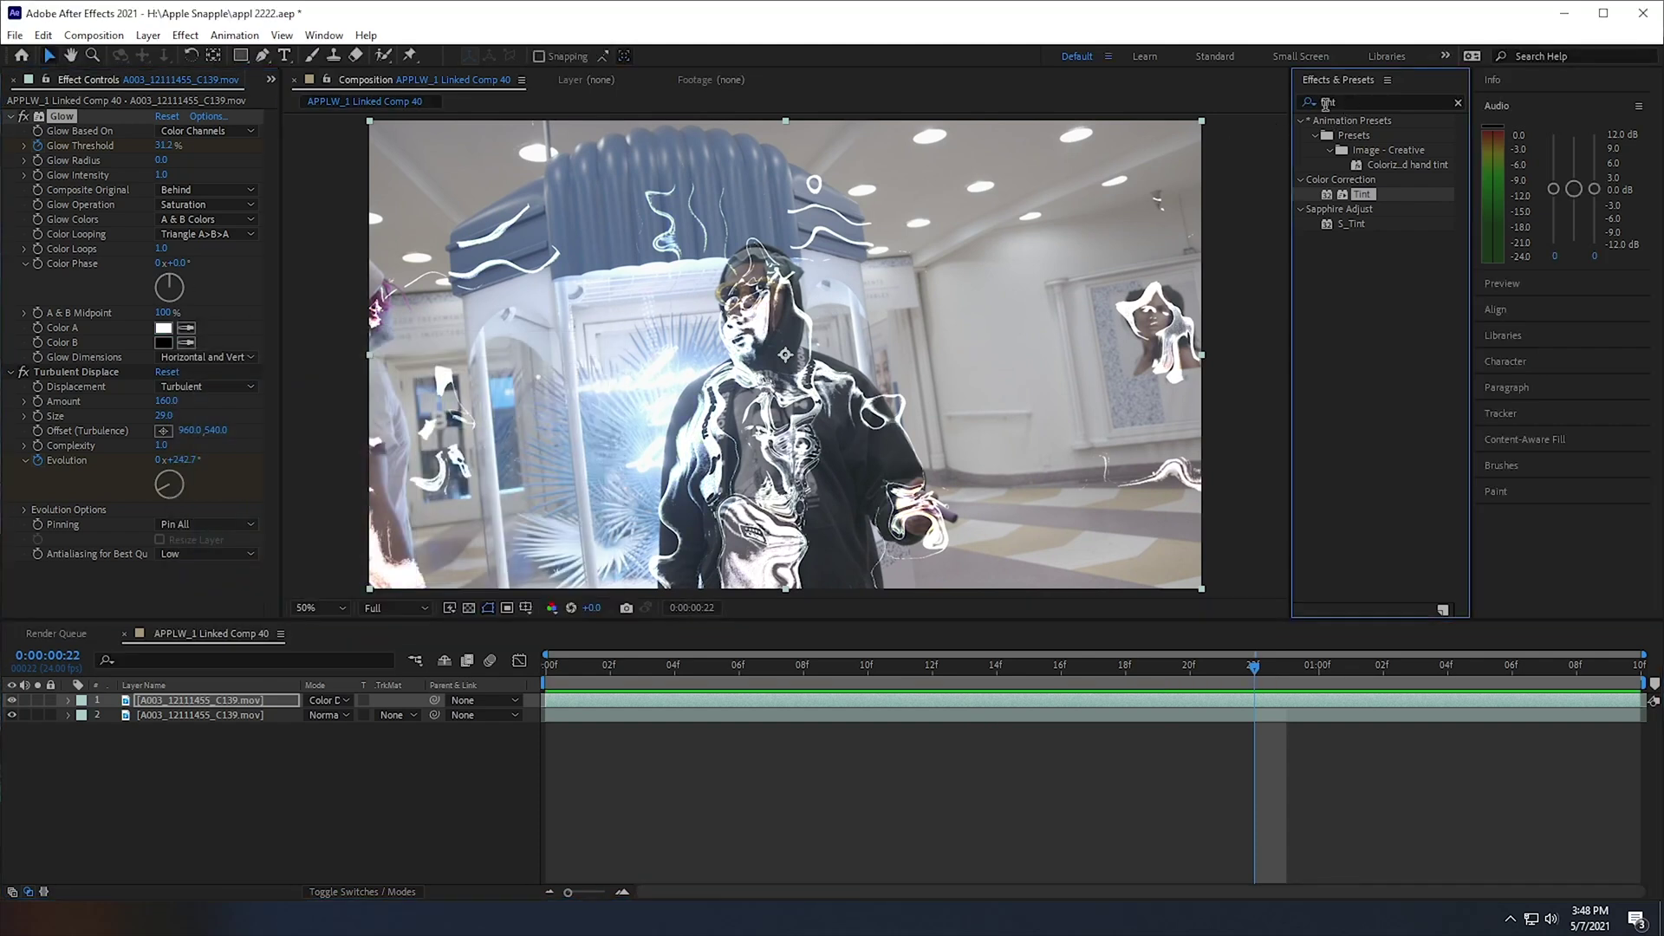
- Find the Tint effect, apply it to the upper footage layer and preview the clip from the first frame
{"action": "type", "text": "tint"}
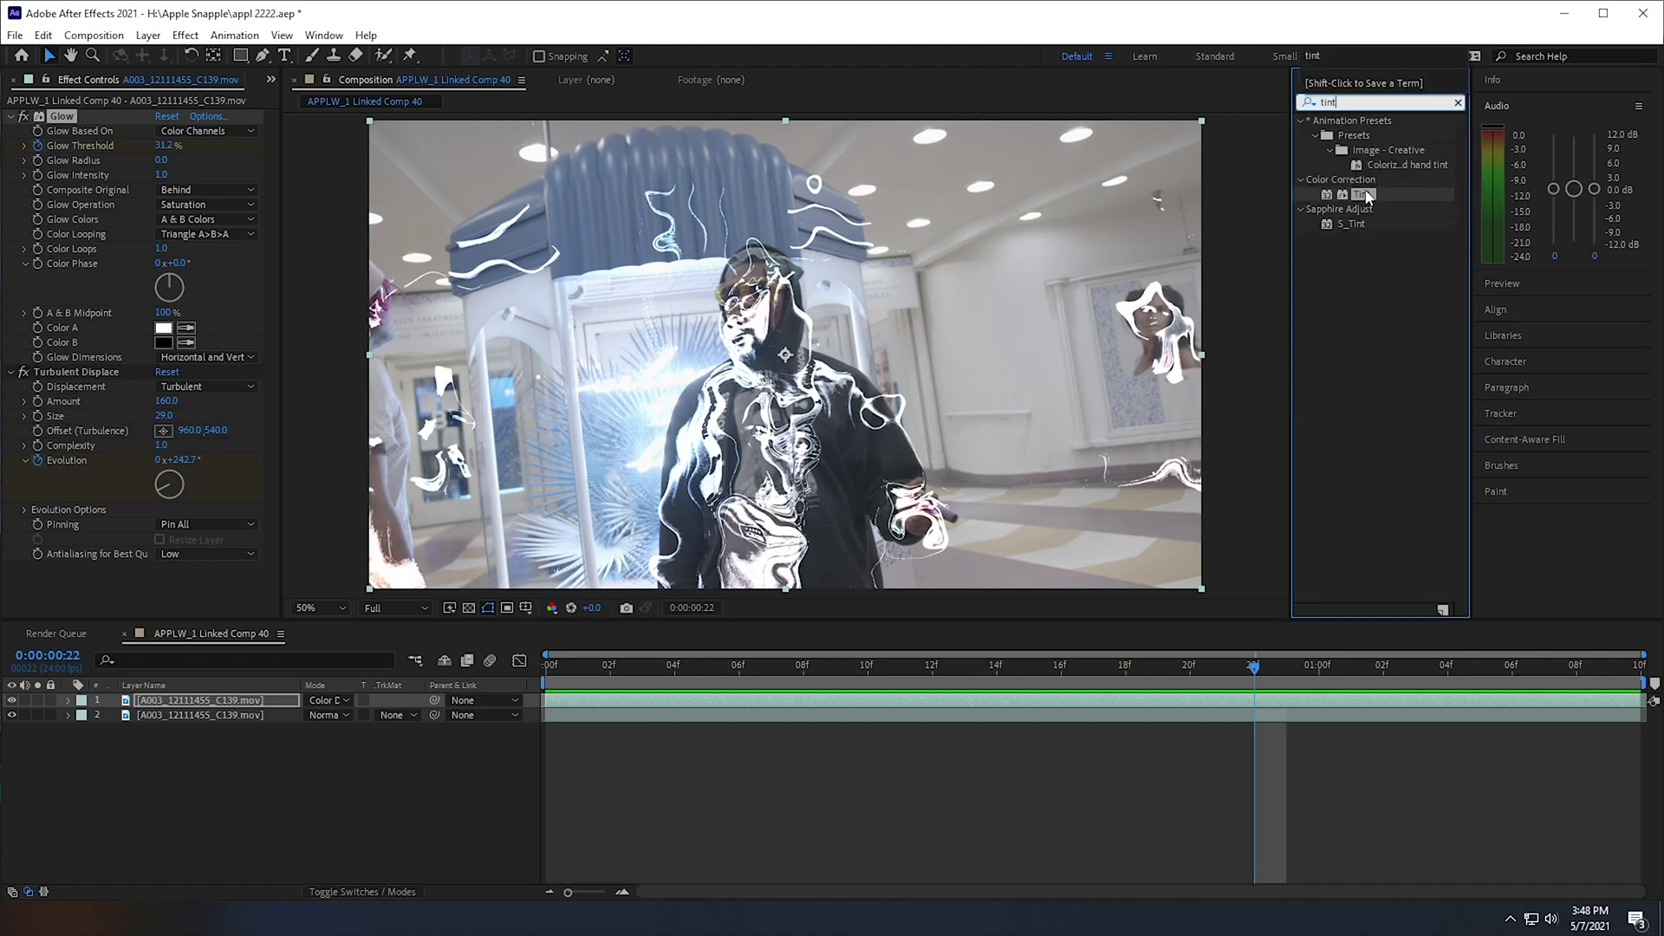
{"action": "left_click_drag", "start_coordinate": [1359, 196], "coordinate": [601, 698]}
{"action": "key", "text": "Home"}
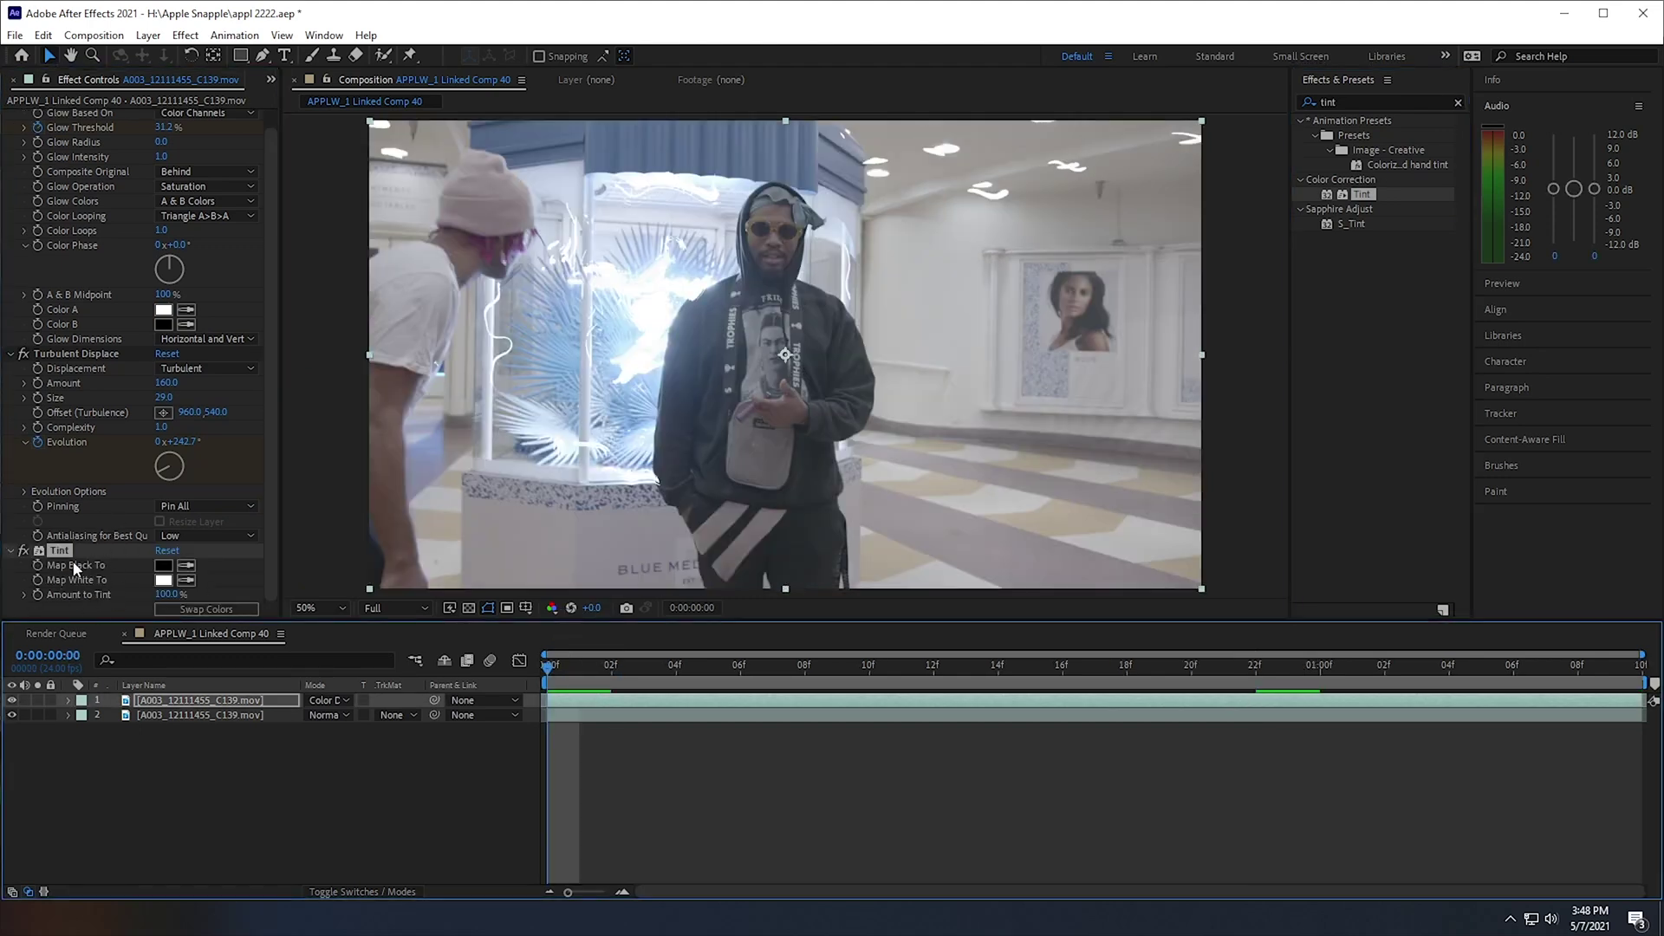
{"action": "key", "text": "space"}
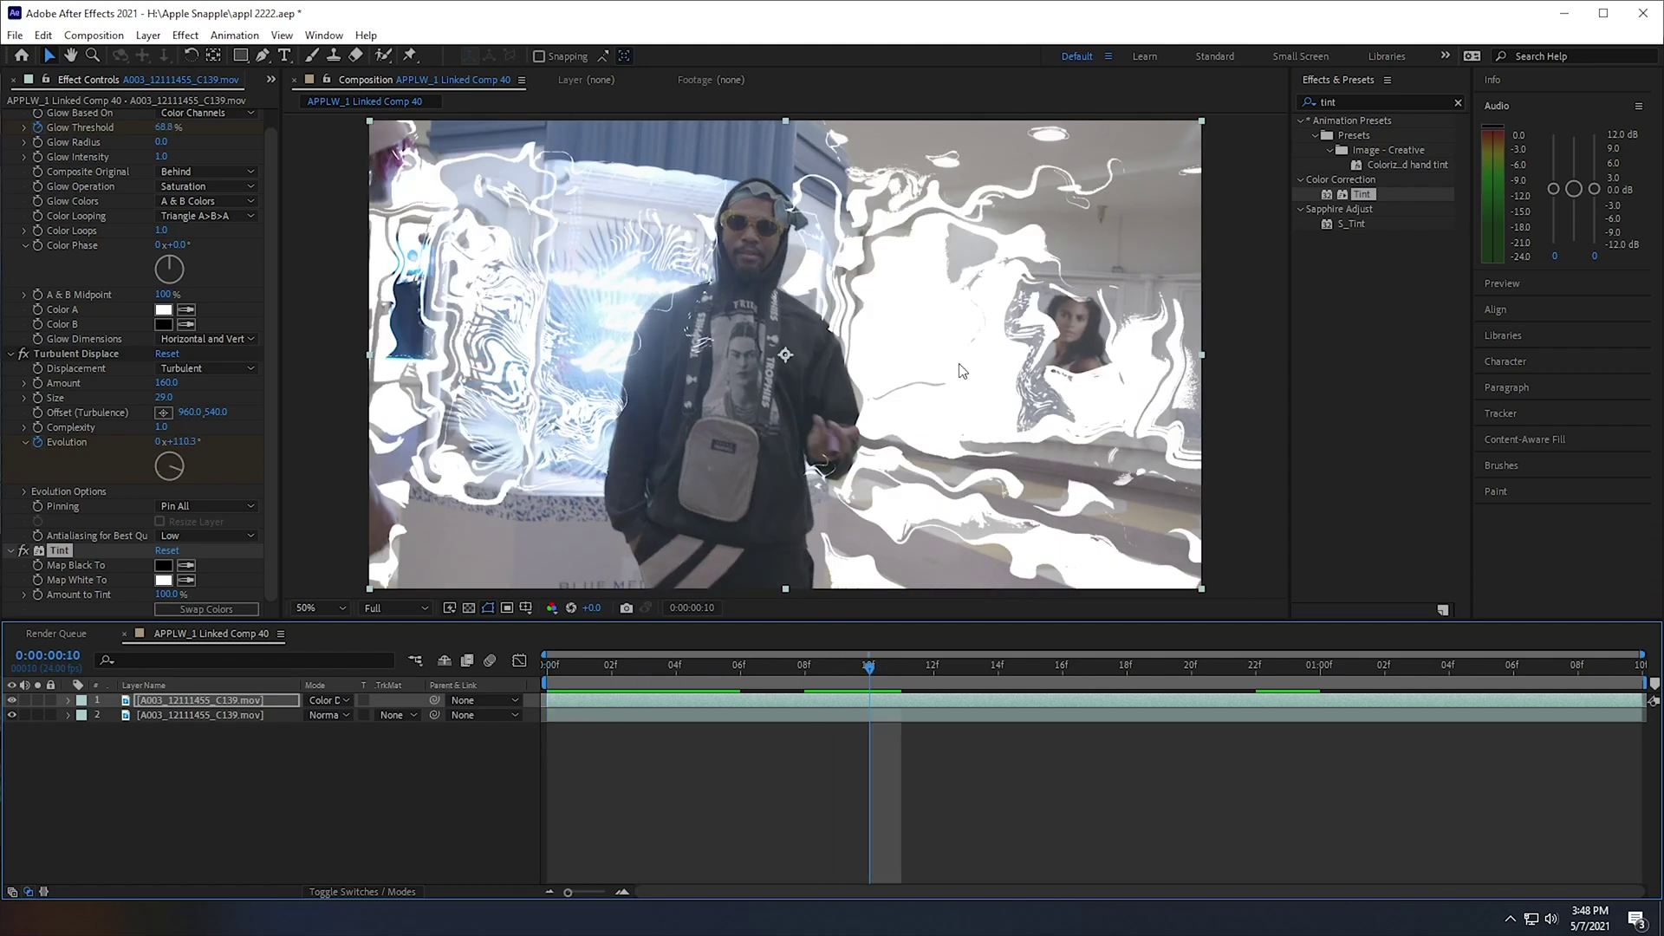
- Set the Tint effect's Map White To color to bright cyan and play back the clip
{"action": "left_click", "coordinate": [163, 580]}
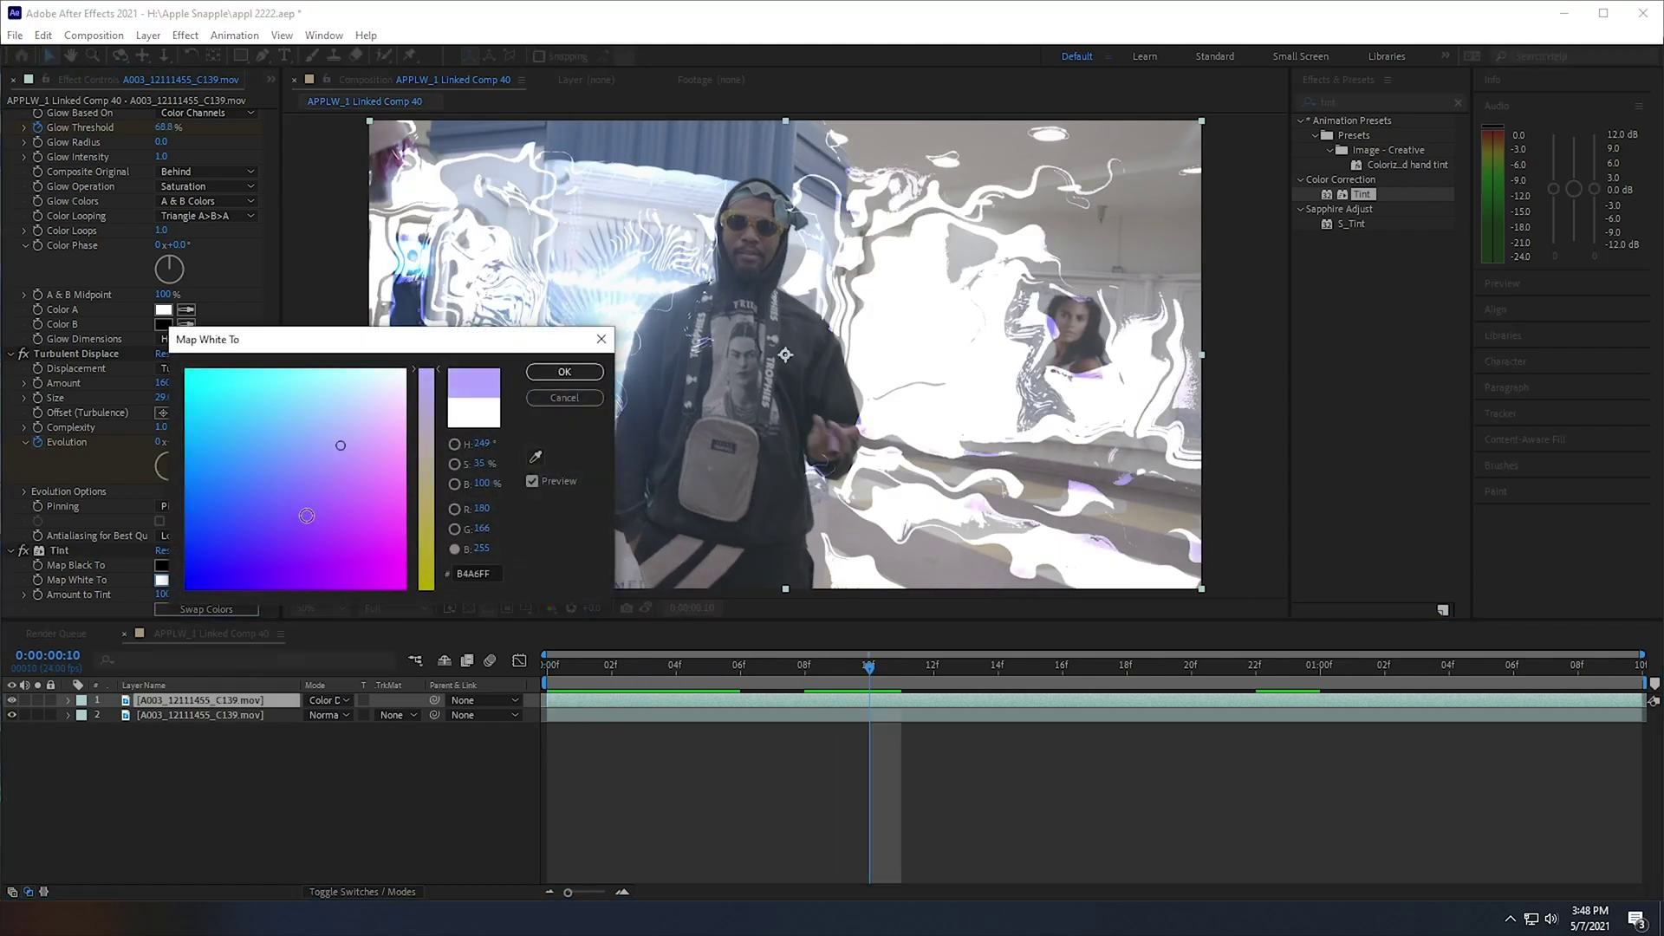
{"action": "left_click", "coordinate": [231, 454]}
{"action": "left_click", "coordinate": [186, 396]}
{"action": "left_click", "coordinate": [564, 371]}
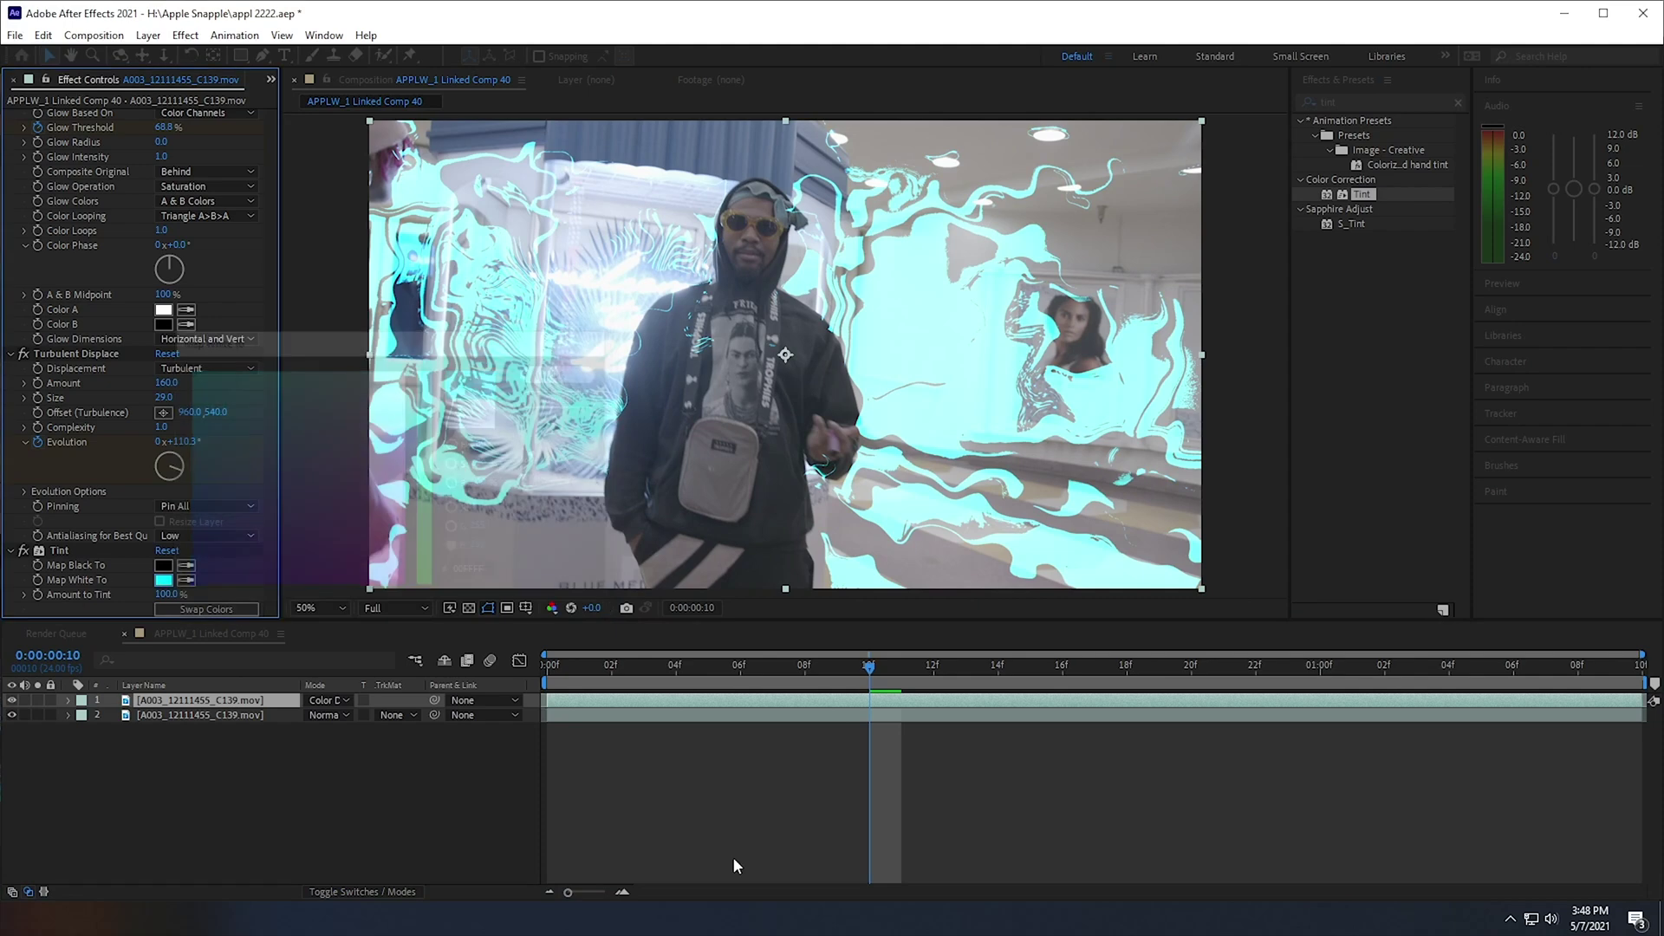
{"action": "left_click", "coordinate": [544, 669]}
{"action": "left_click_drag", "start_coordinate": [544, 672], "coordinate": [639, 604]}
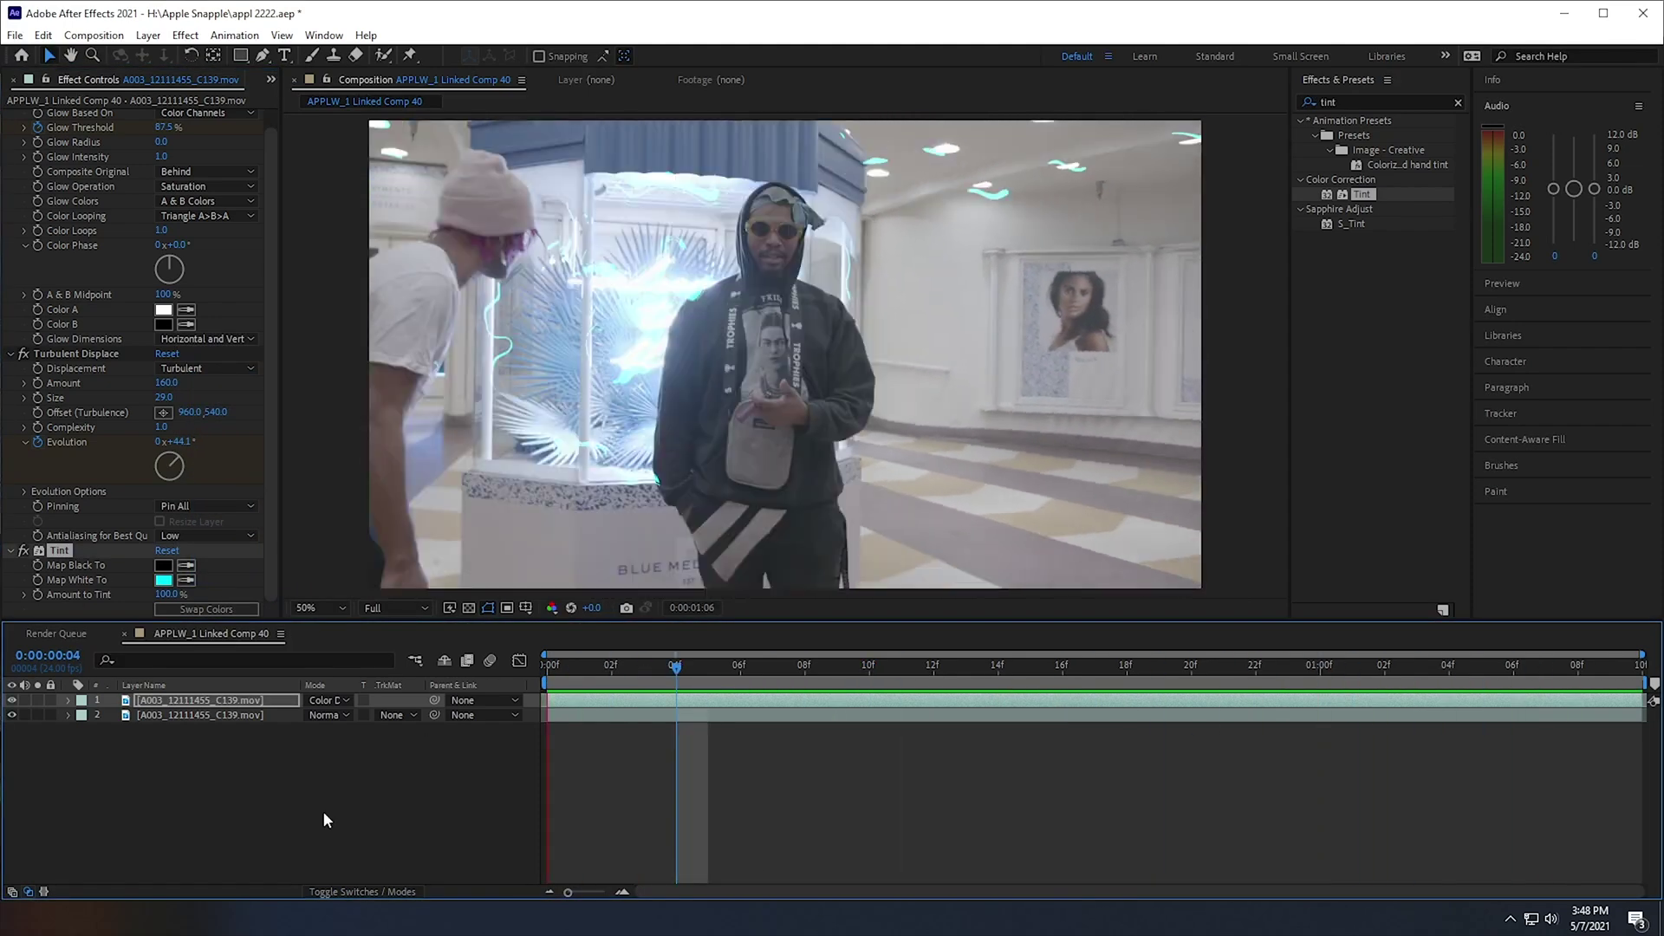
{"action": "key", "text": "space"}
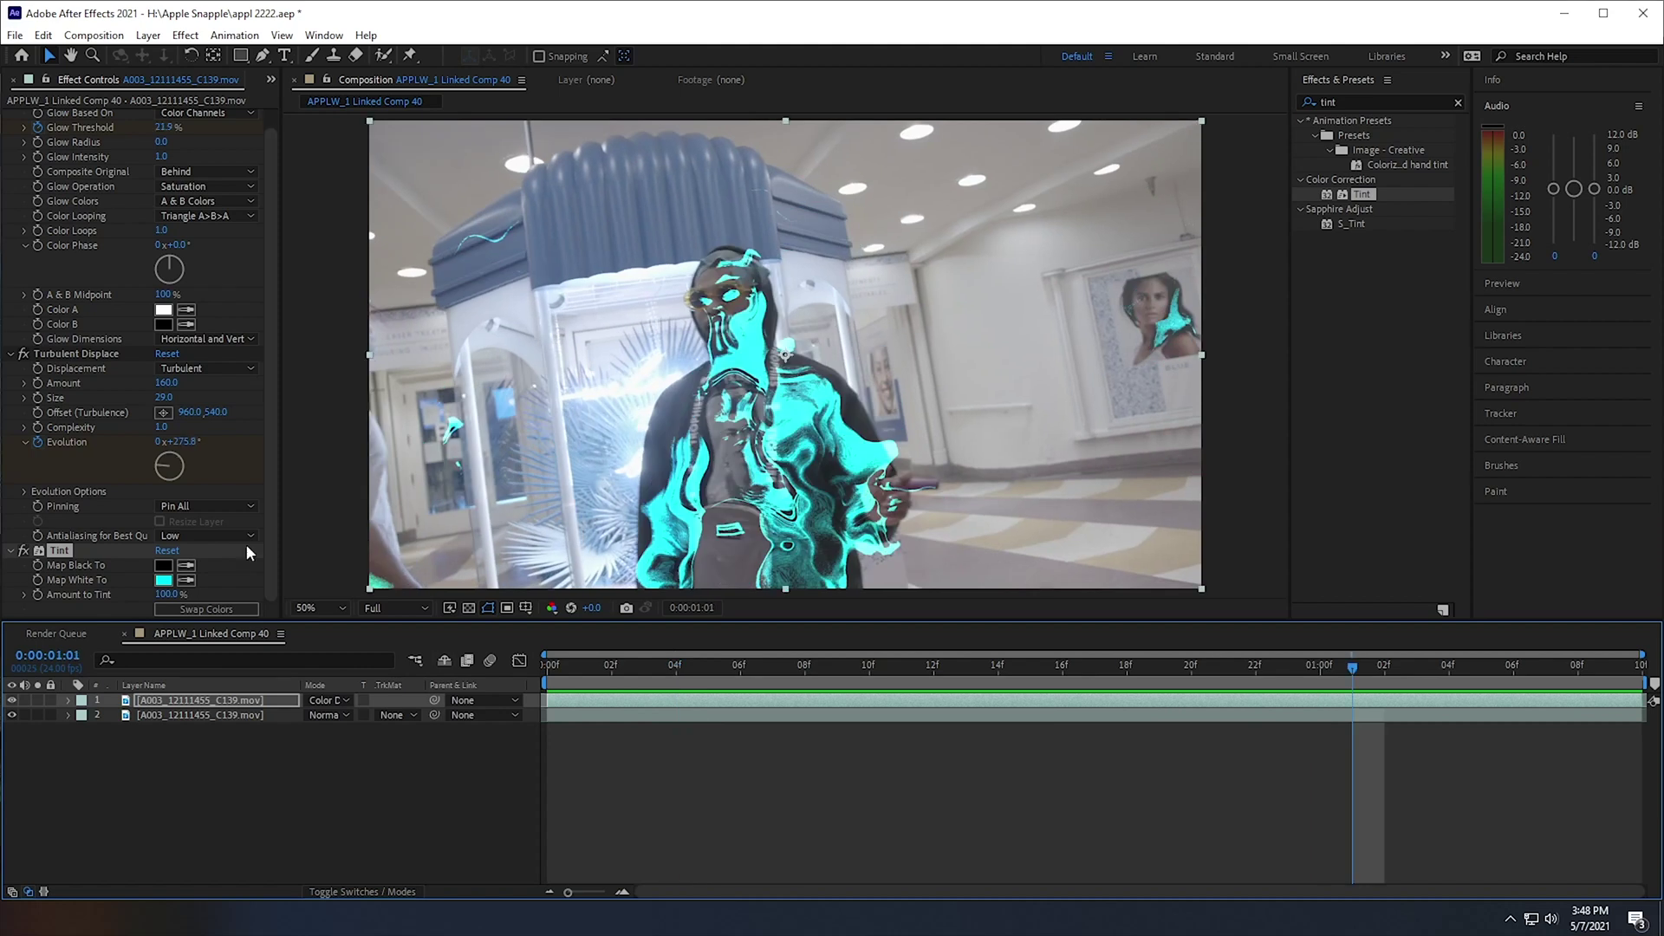
- Change the Tint effect's Map White To color to red (FF002A) and play back the clip
{"action": "left_click", "coordinate": [169, 582]}
{"action": "left_click", "coordinate": [426, 553]}
{"action": "left_click_drag", "start_coordinate": [355, 473], "coordinate": [363, 501]}
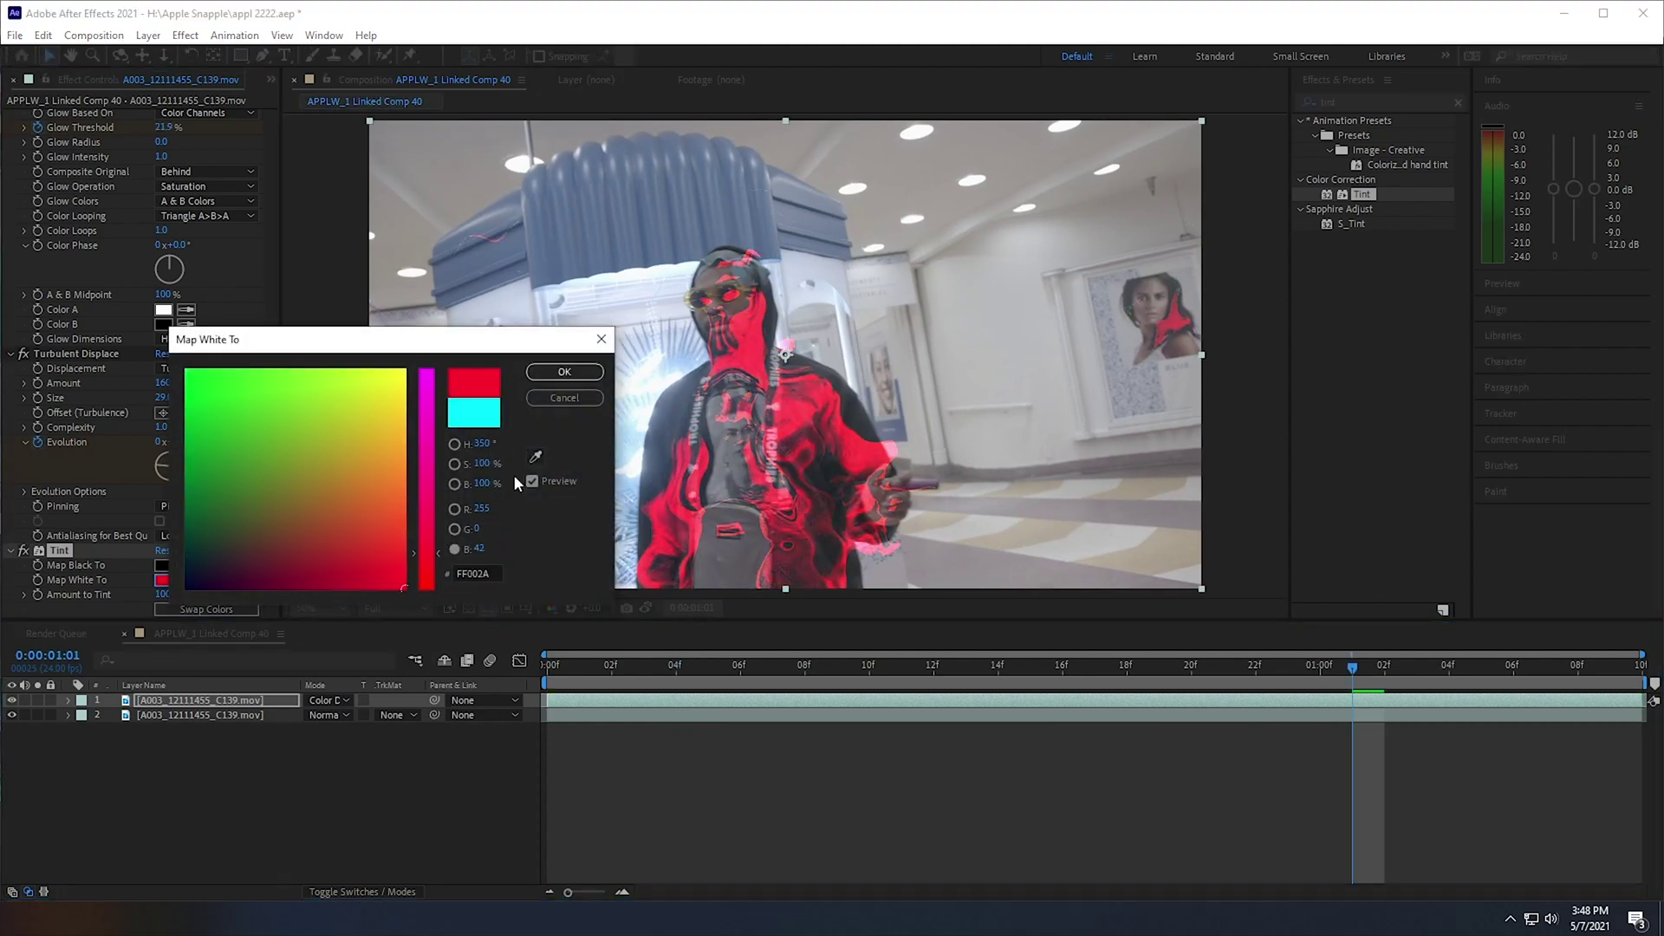
{"action": "left_click", "coordinate": [571, 377]}
{"action": "key", "text": "space"}
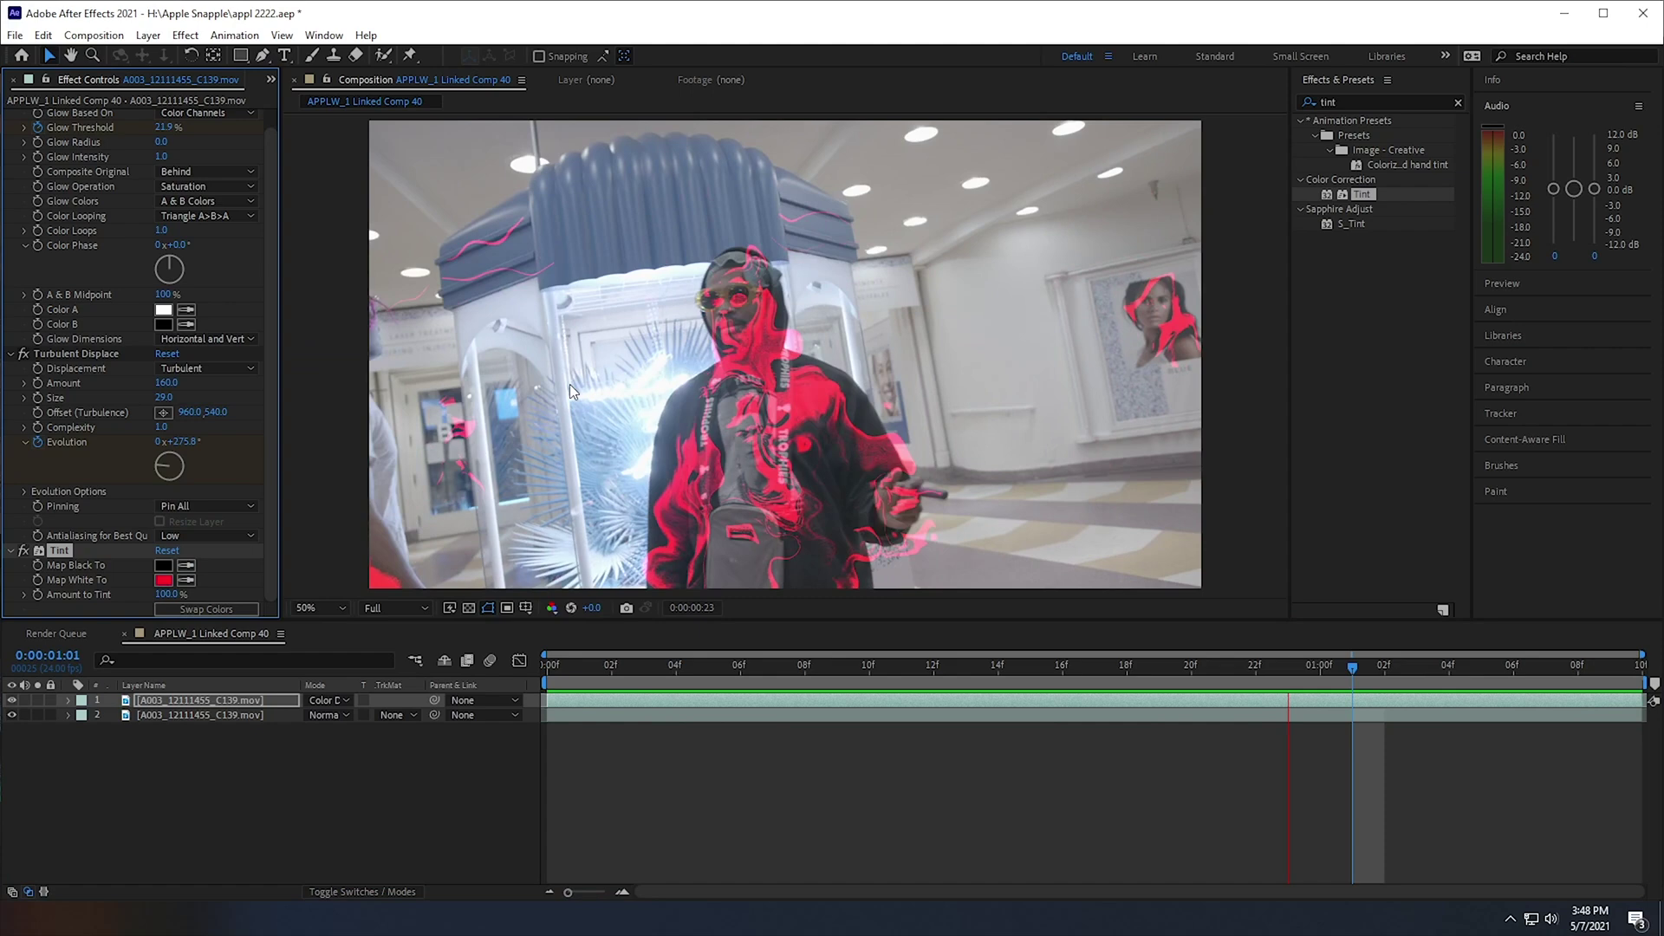